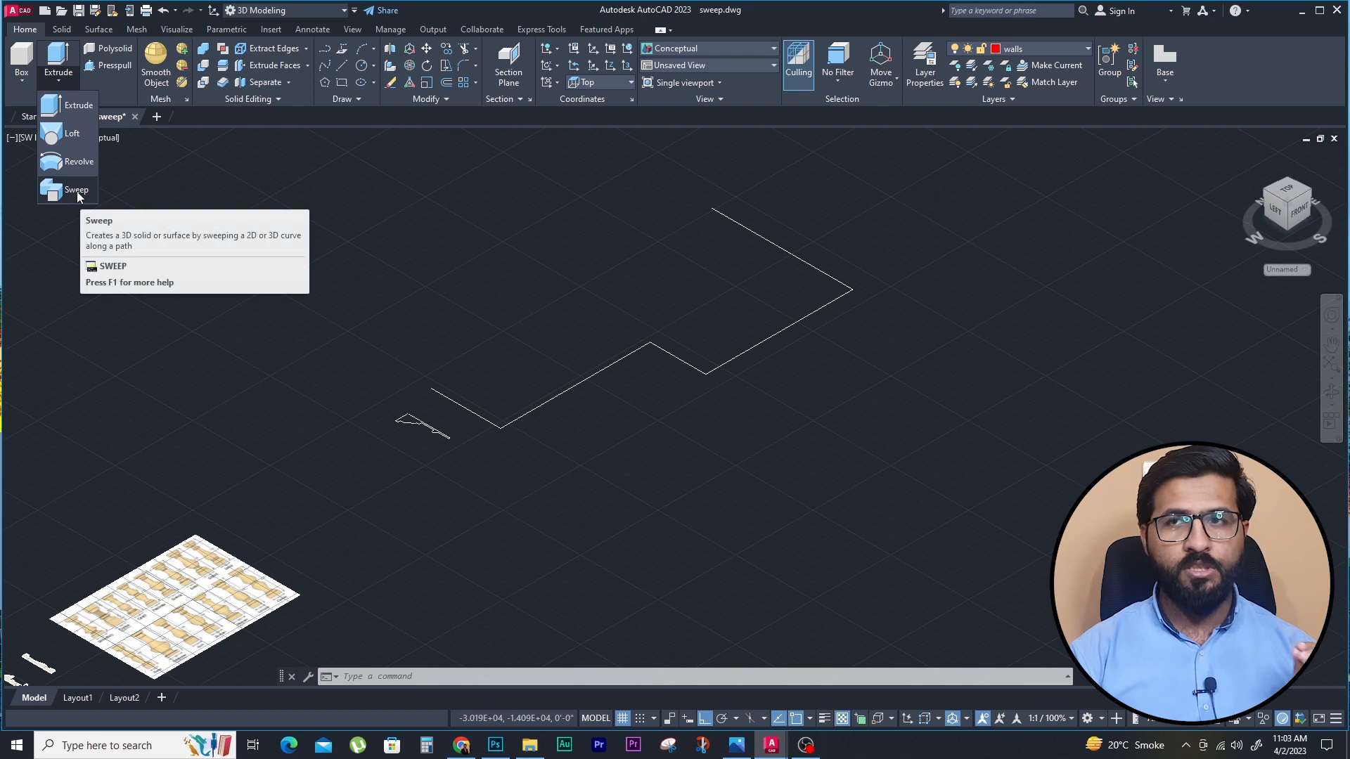
click(75, 190)
scroll(441, 431, up, 5)
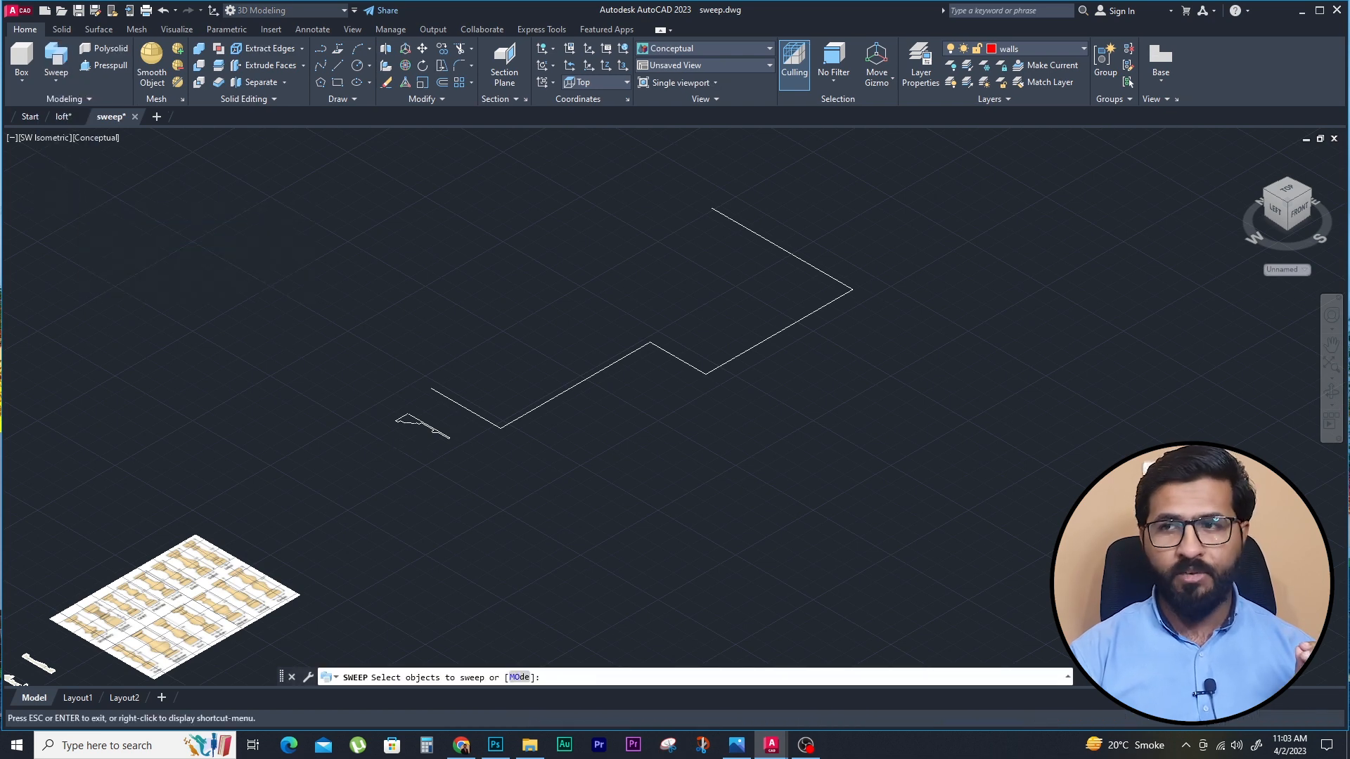
middle_drag(194, 499, 350, 497)
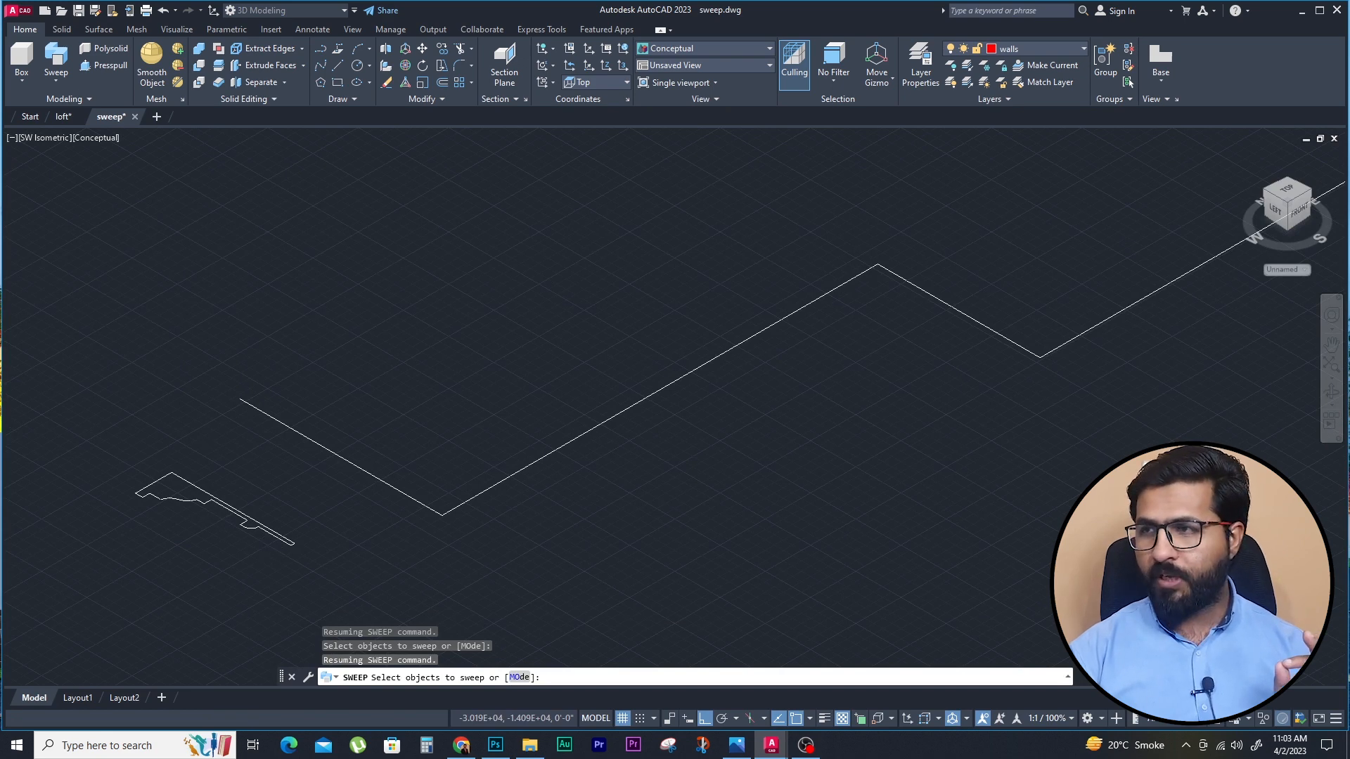
scroll(475, 418, down, 4)
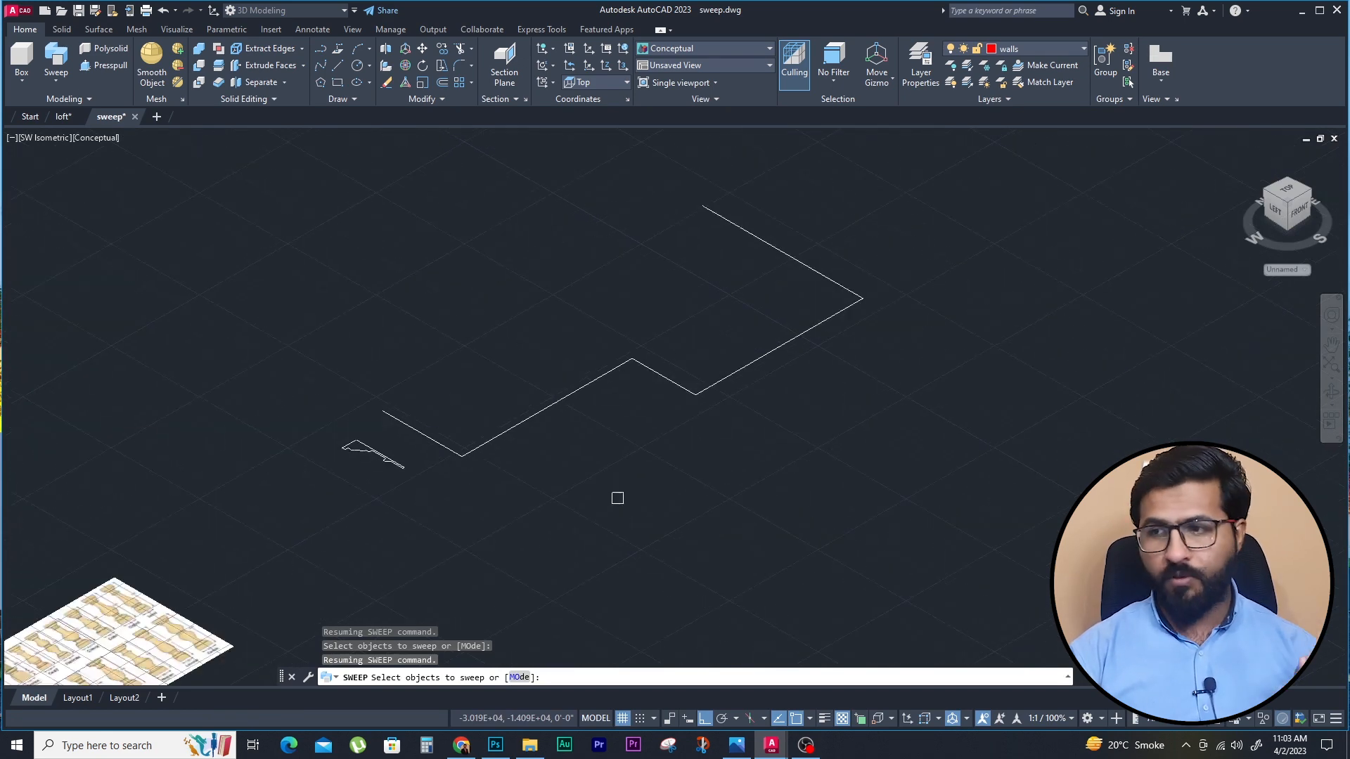
Look at the classical elevation reference image in Chrome and return to the AutoCAD drawing
click(462, 745)
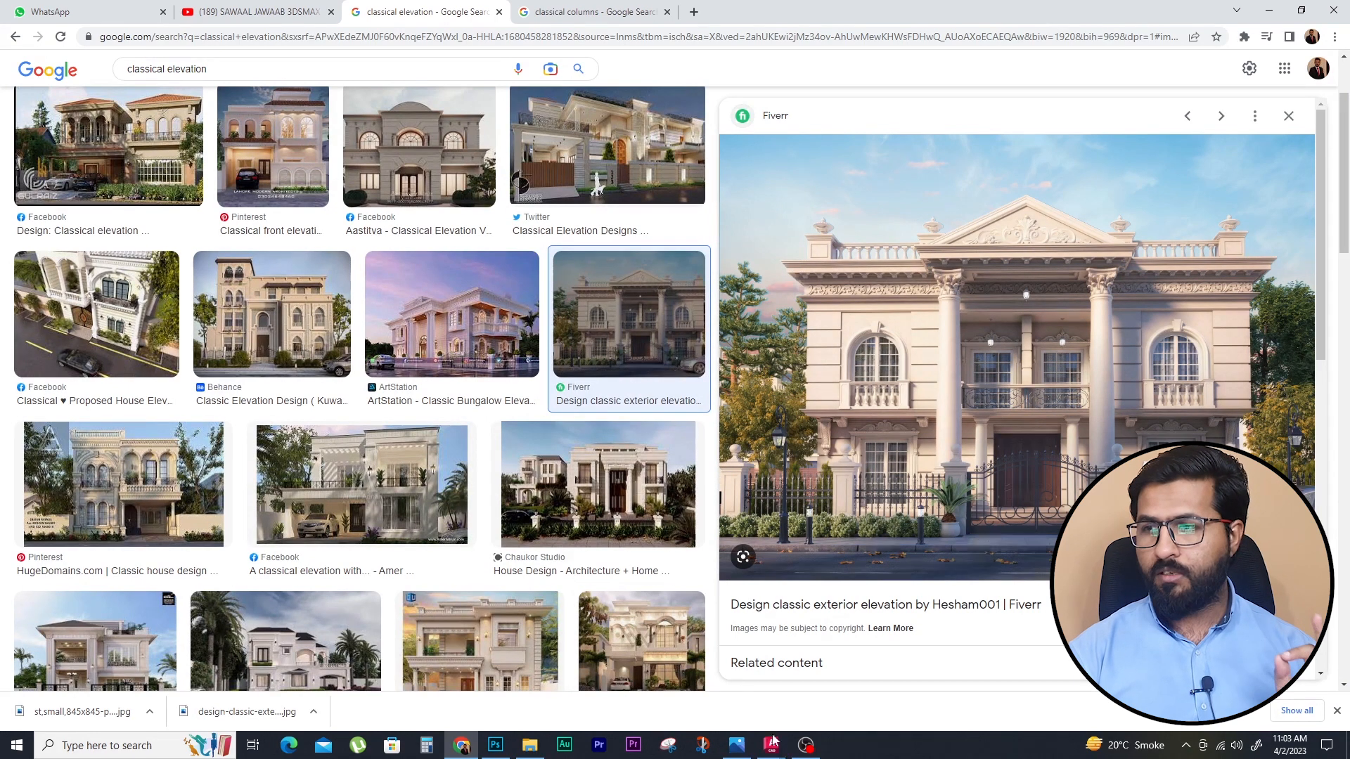
click(830, 678)
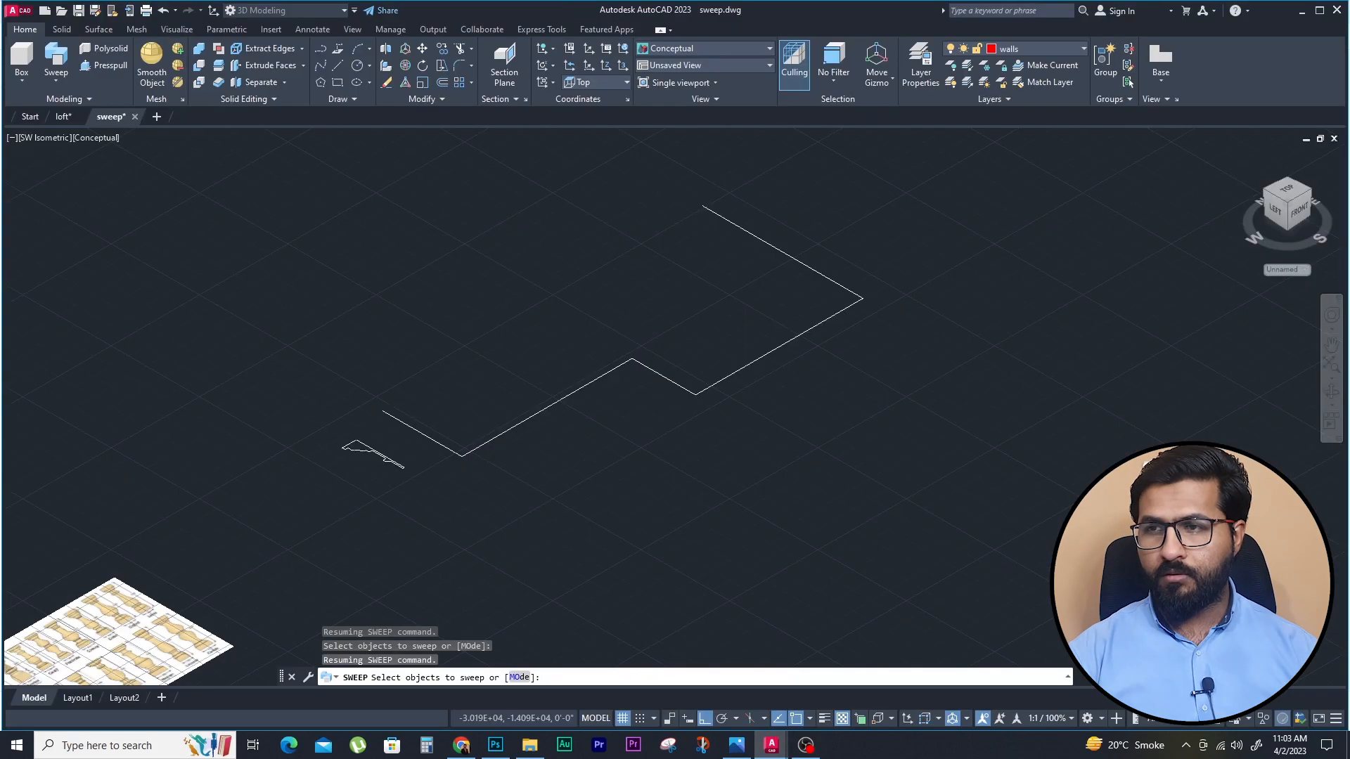
scroll(369, 444, up, 2)
key(Escape)
key(Escape)
key(Escape)
text(sw)
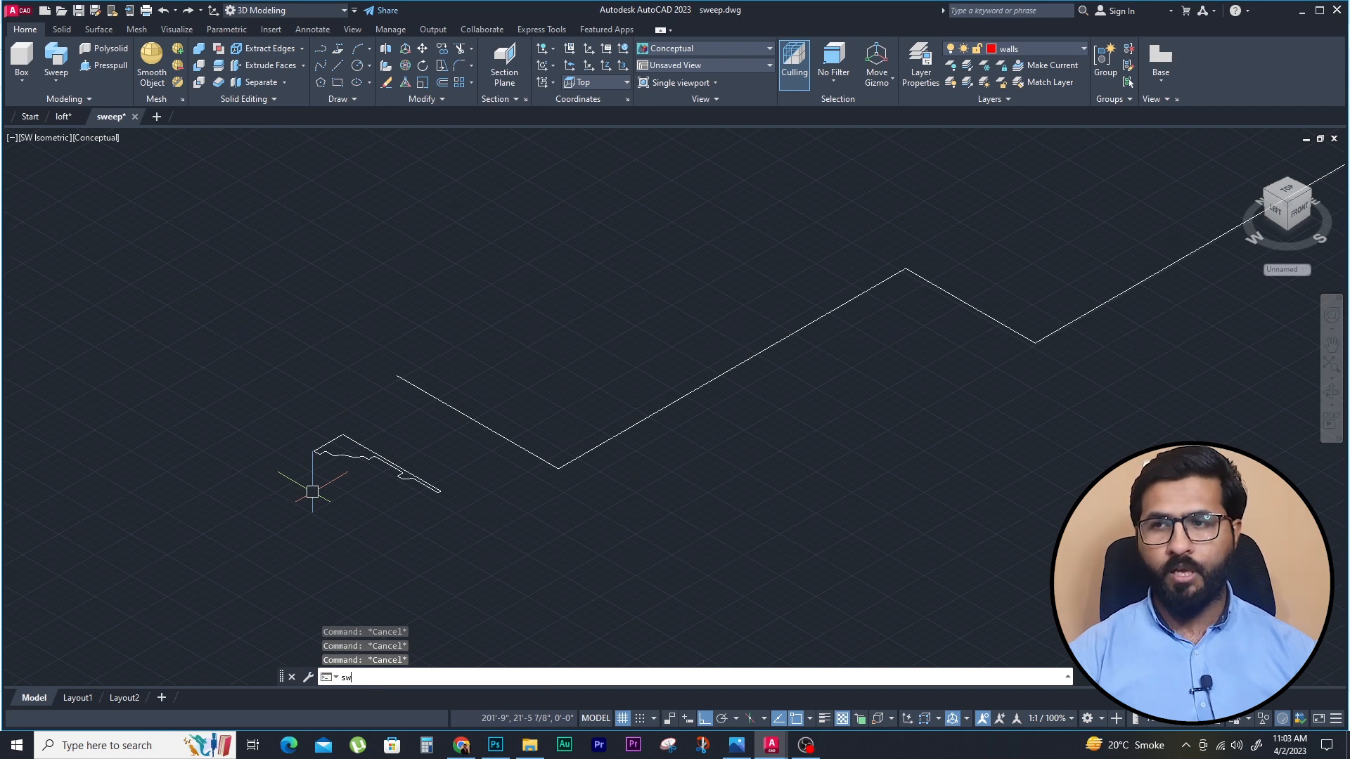
key(Return)
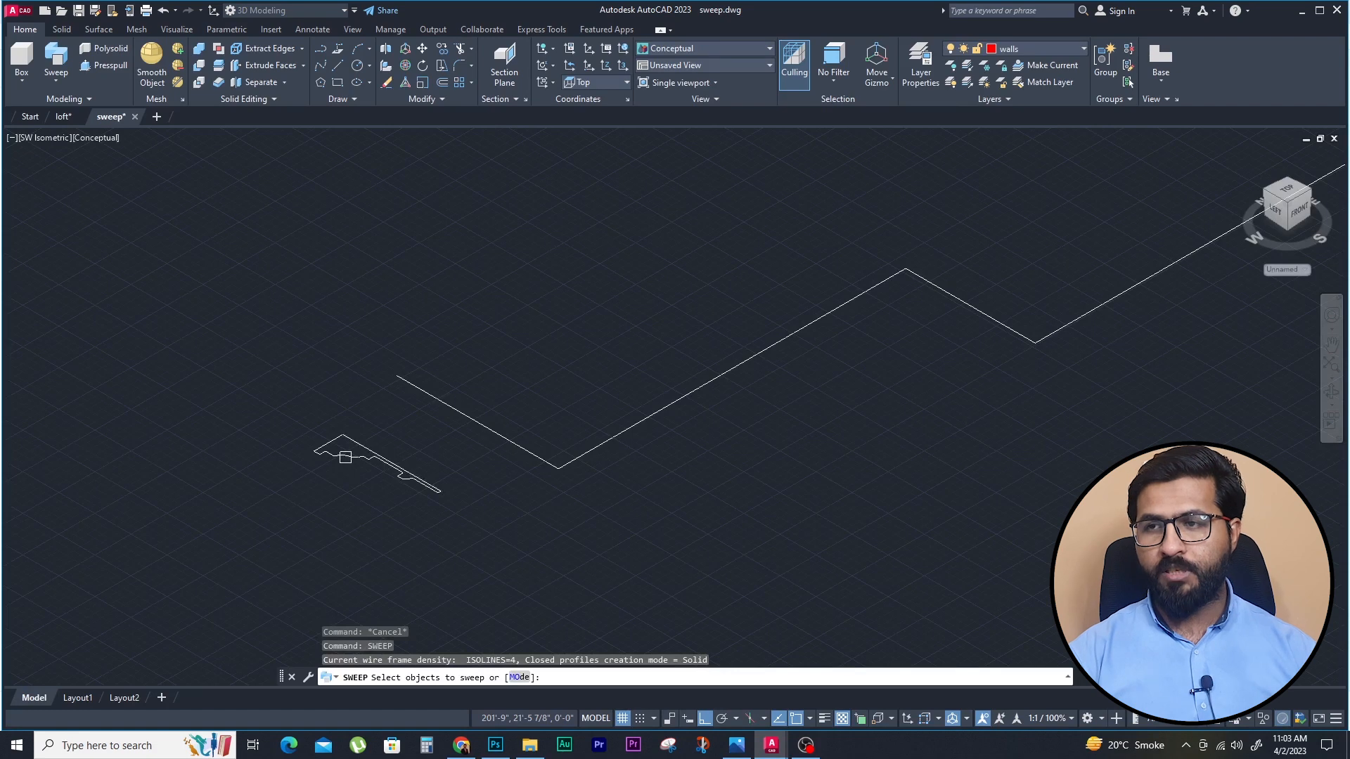
click(396, 466)
scroll(395, 466, up, 5)
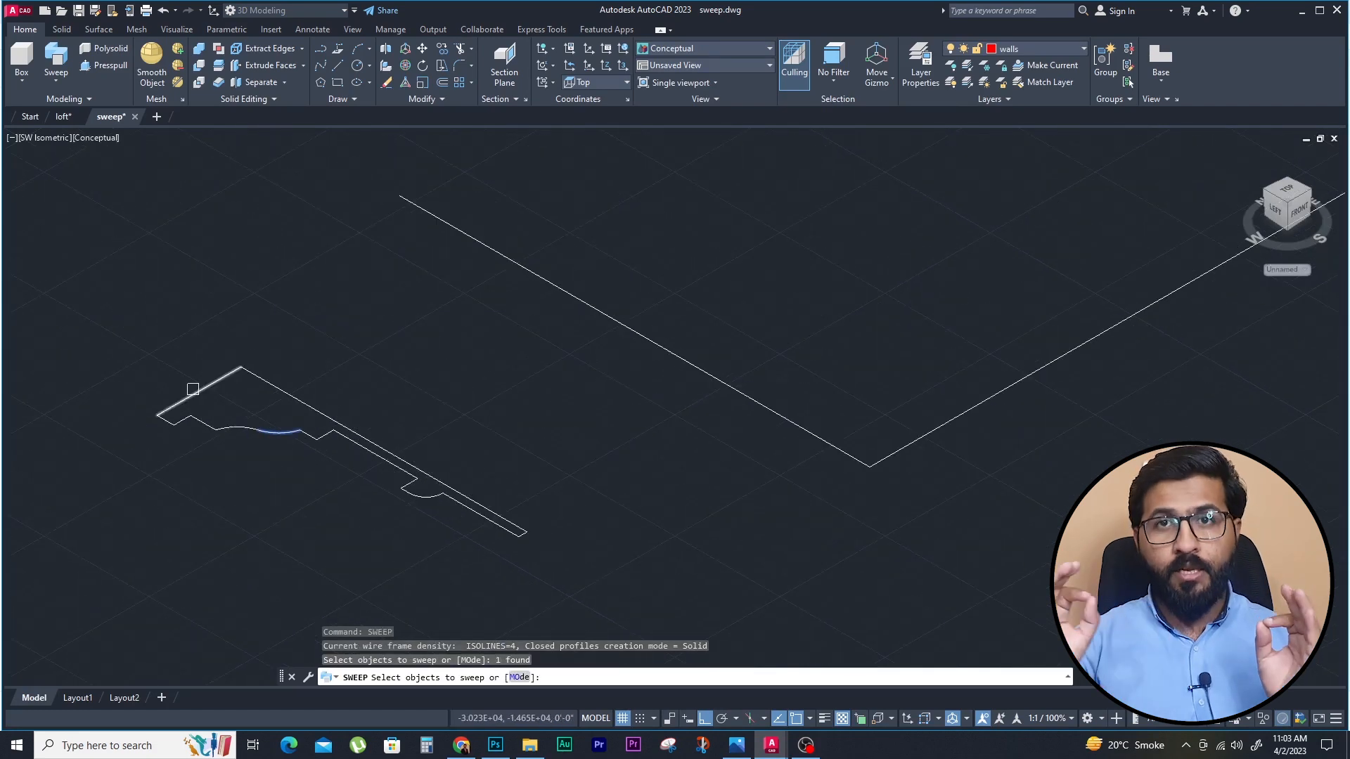
key(Escape)
key(Escape)
key(Escape)
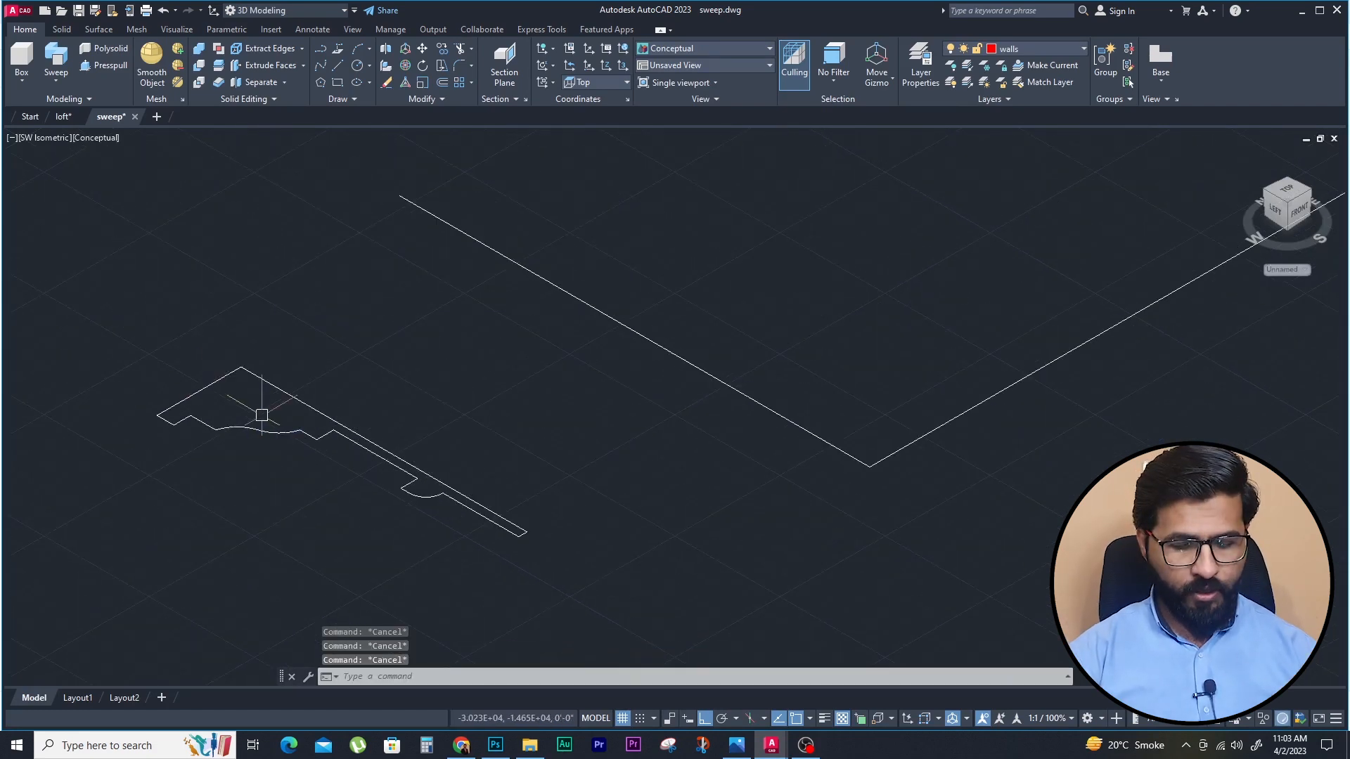
Convert all the lines and arcs of the closed moulding profile into one region
text(j)
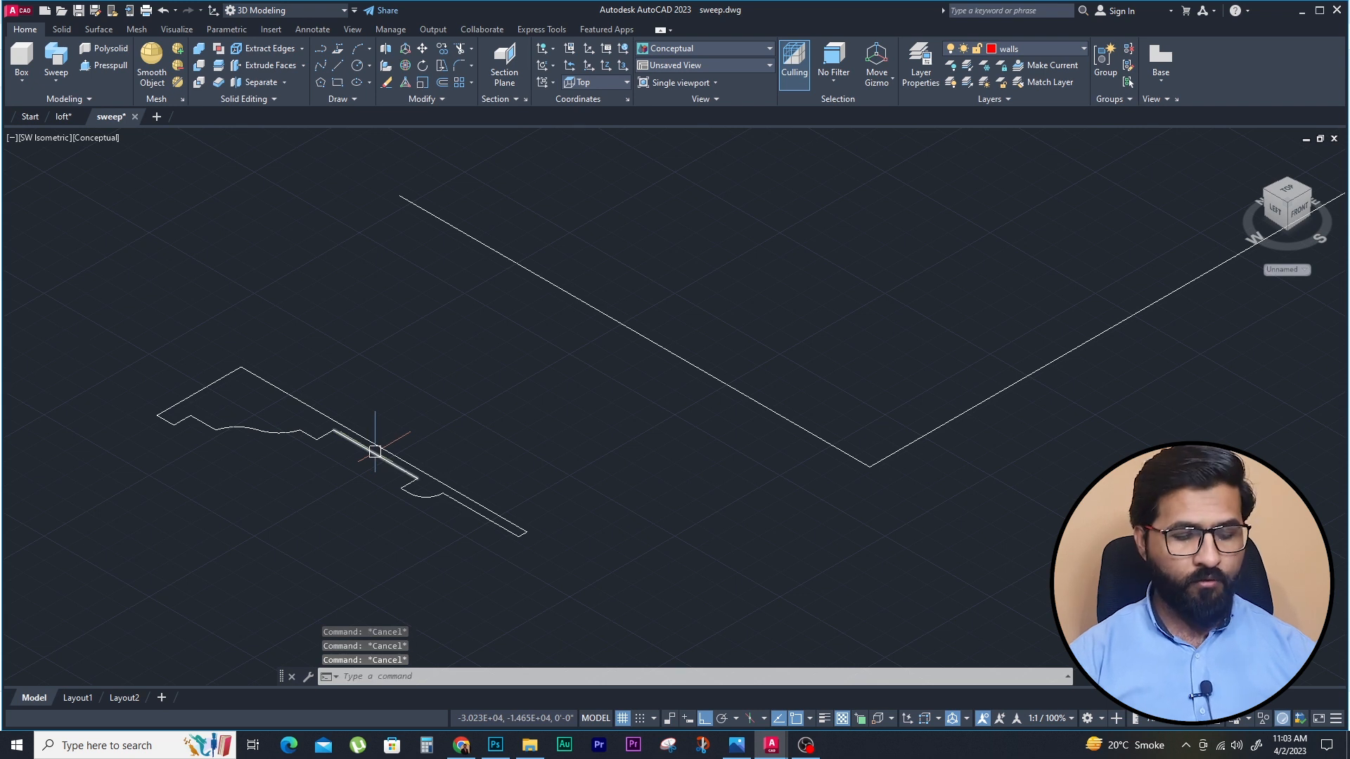
text(REG)
key(Return)
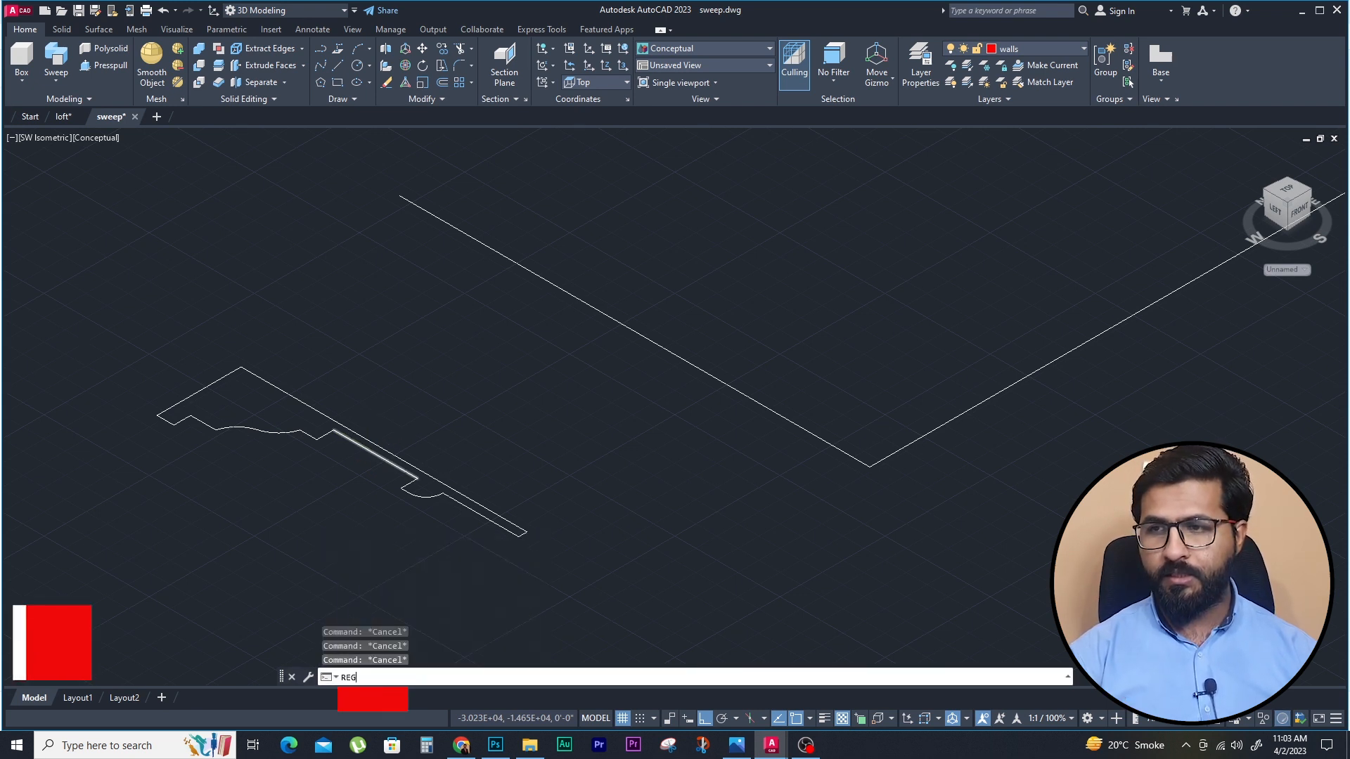
click(405, 306)
click(116, 475)
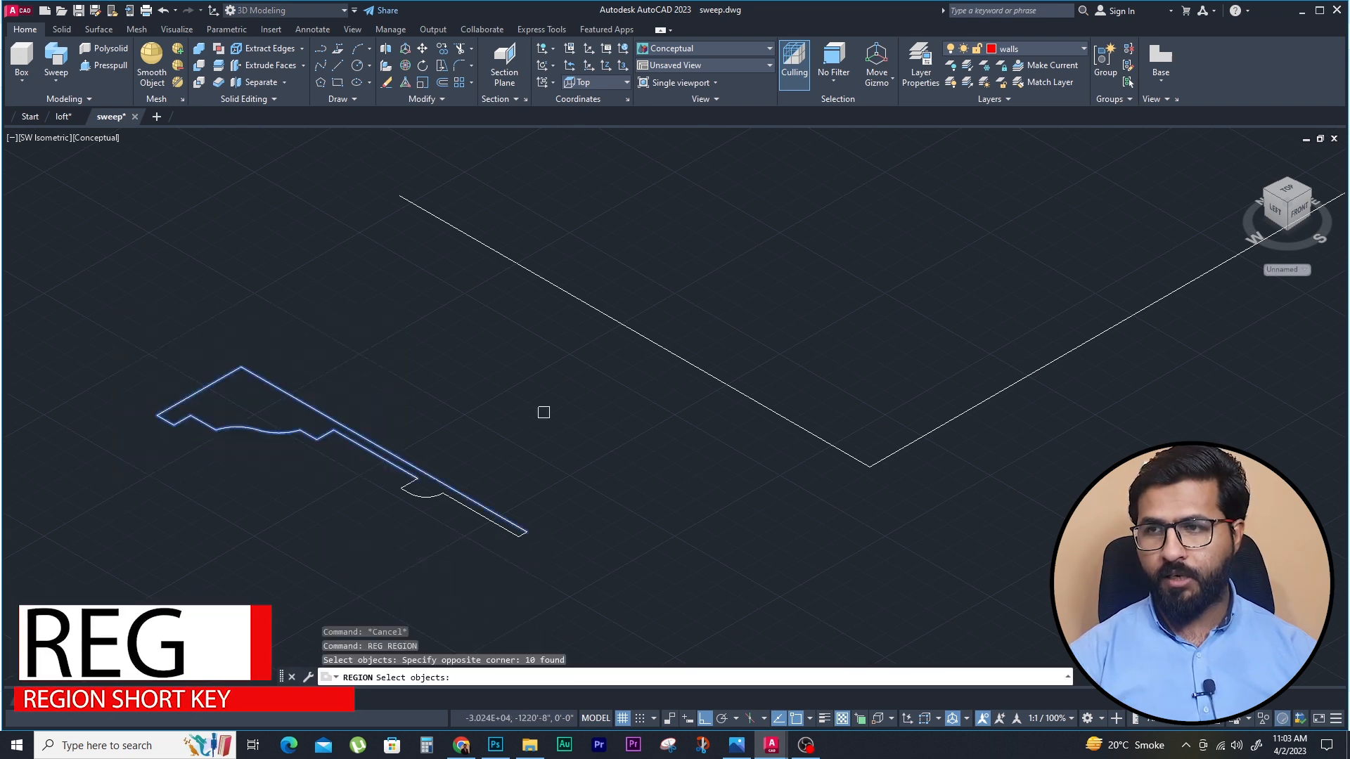
click(545, 410)
click(328, 575)
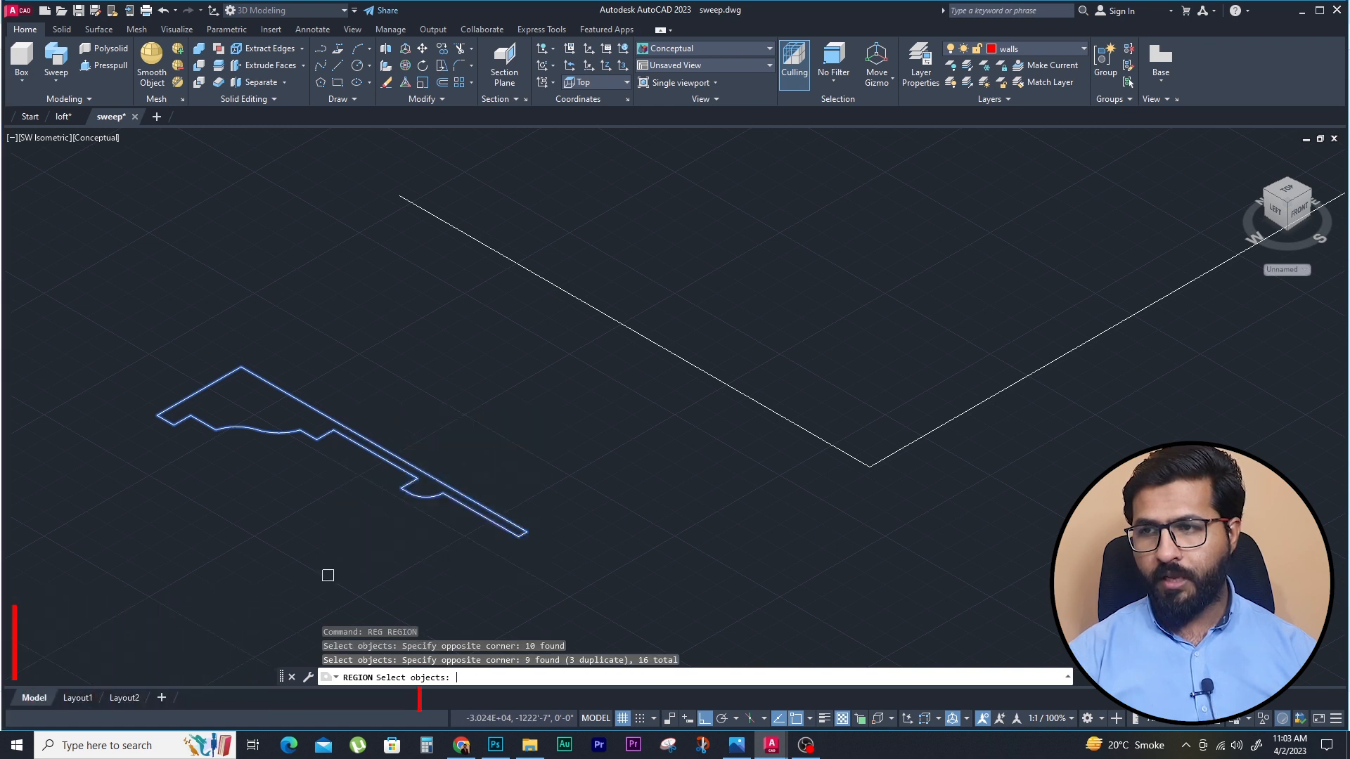
key(Return)
key(Escape)
key(Escape)
key(Escape)
click(264, 405)
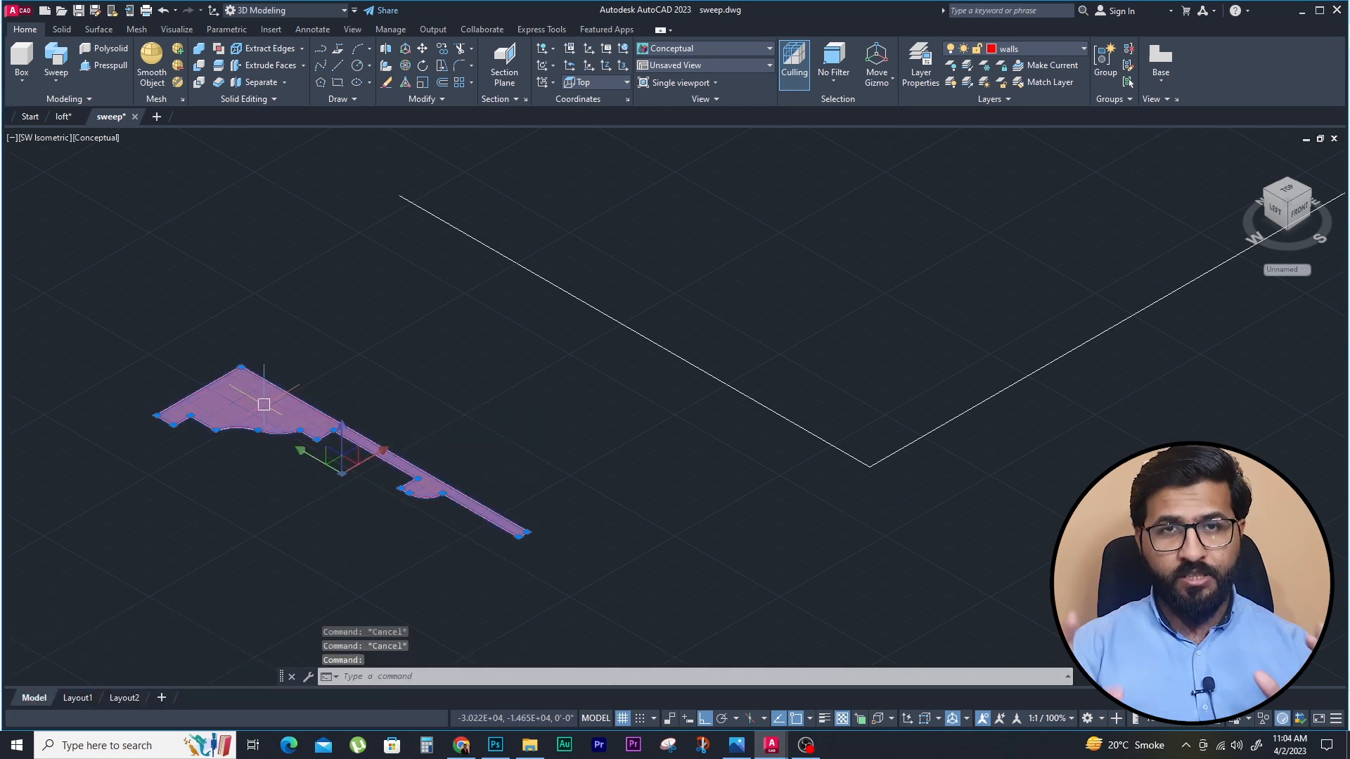
key(Escape)
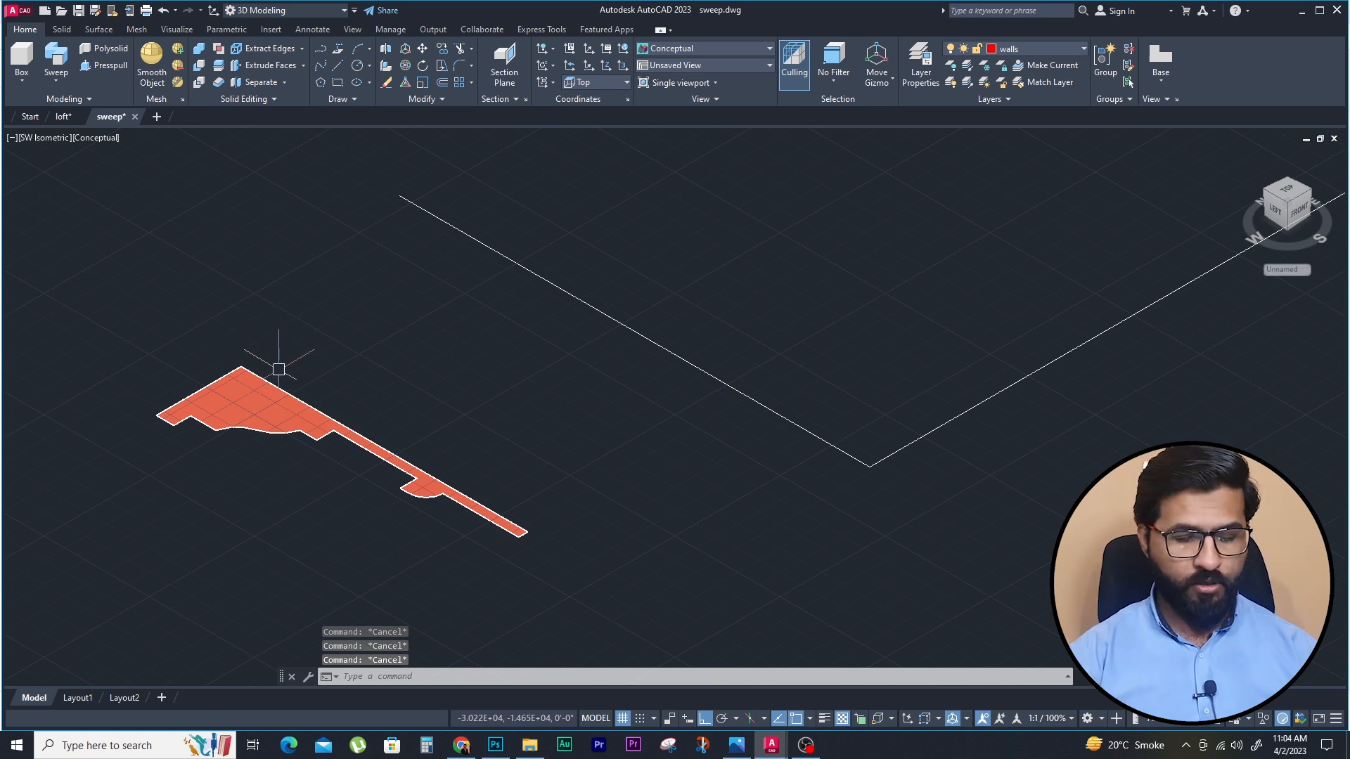
Sweep the moulding profile region along the zigzag polyline path to create a solid
text(swee)
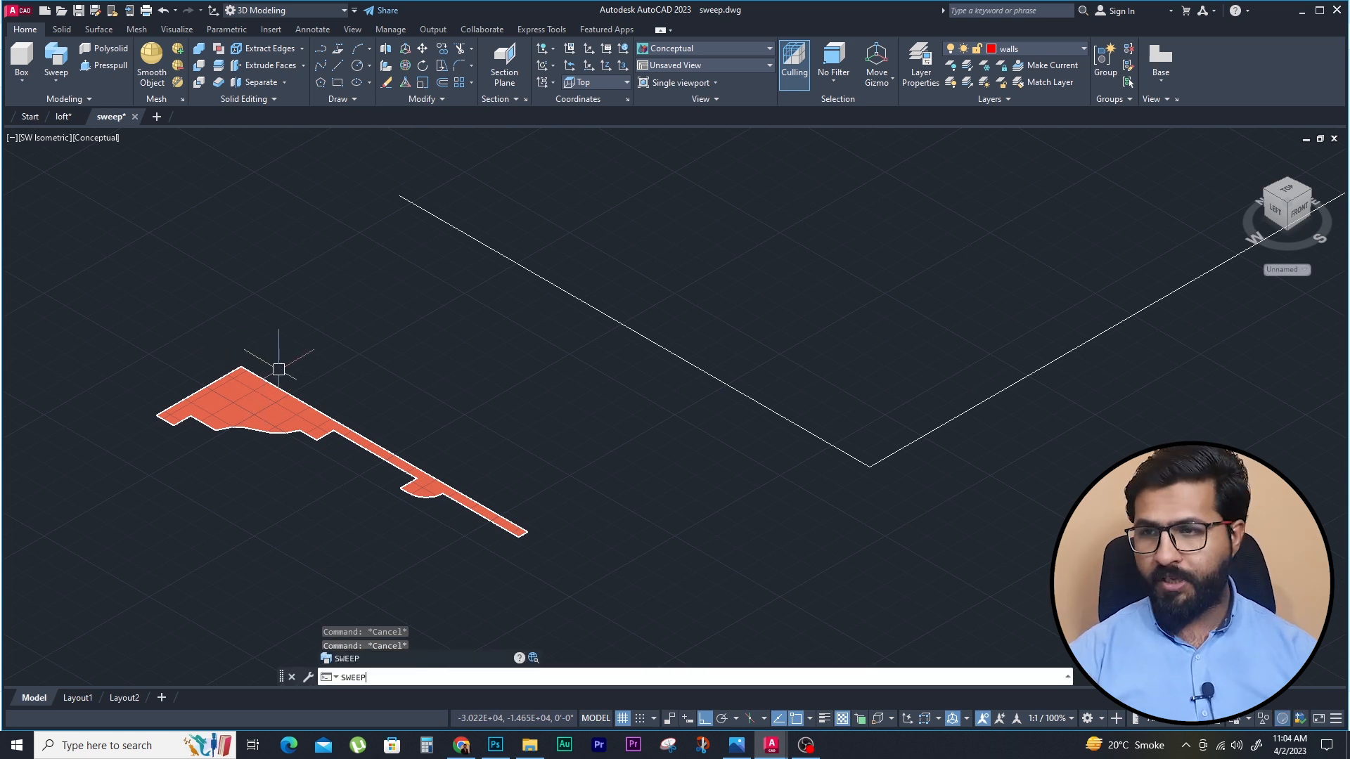
key(Return)
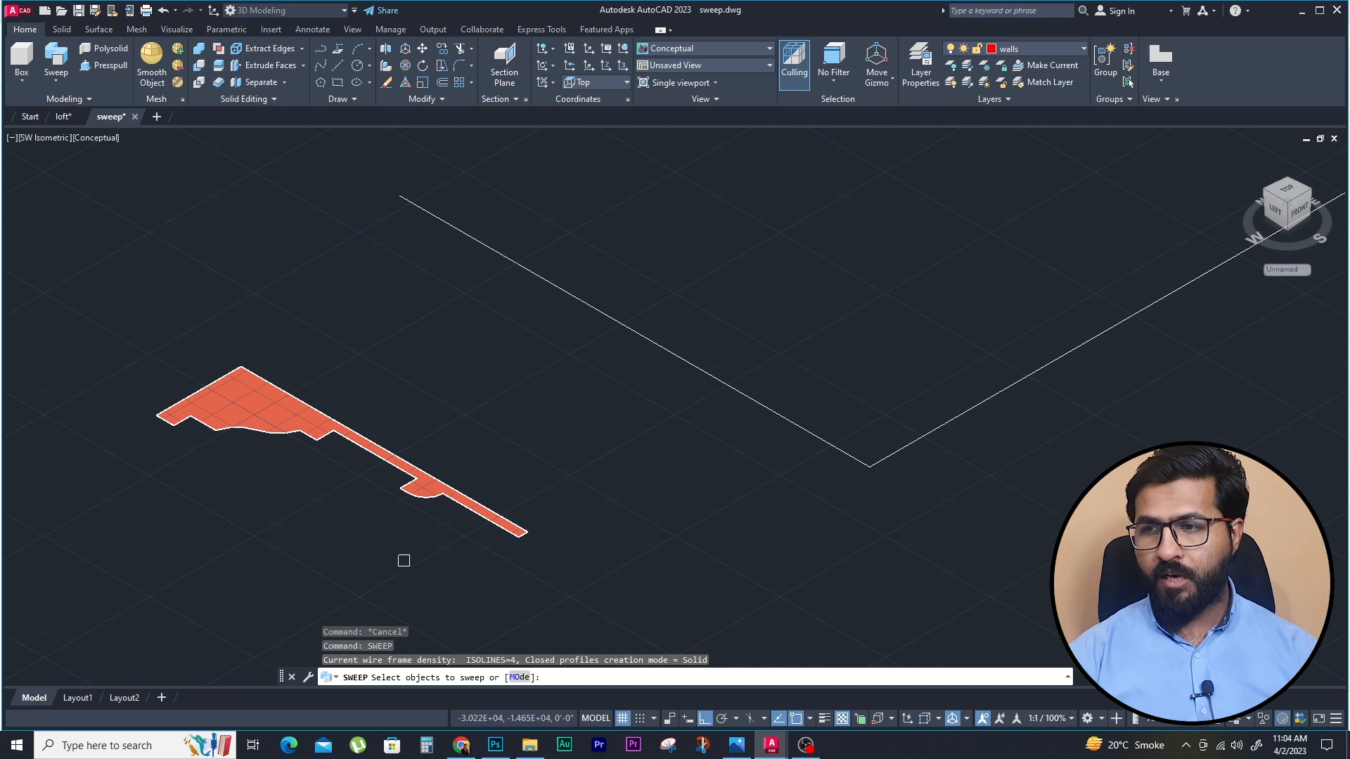
click(243, 424)
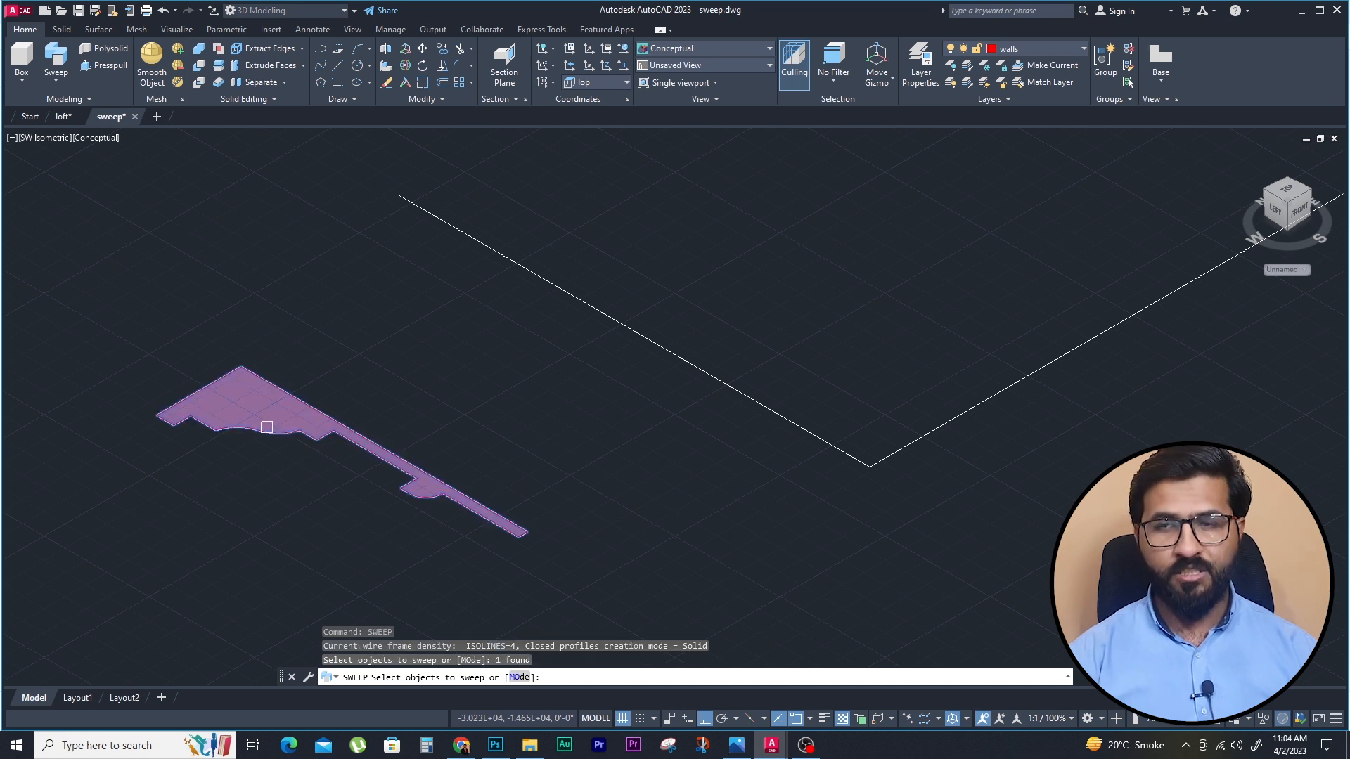
key(Return)
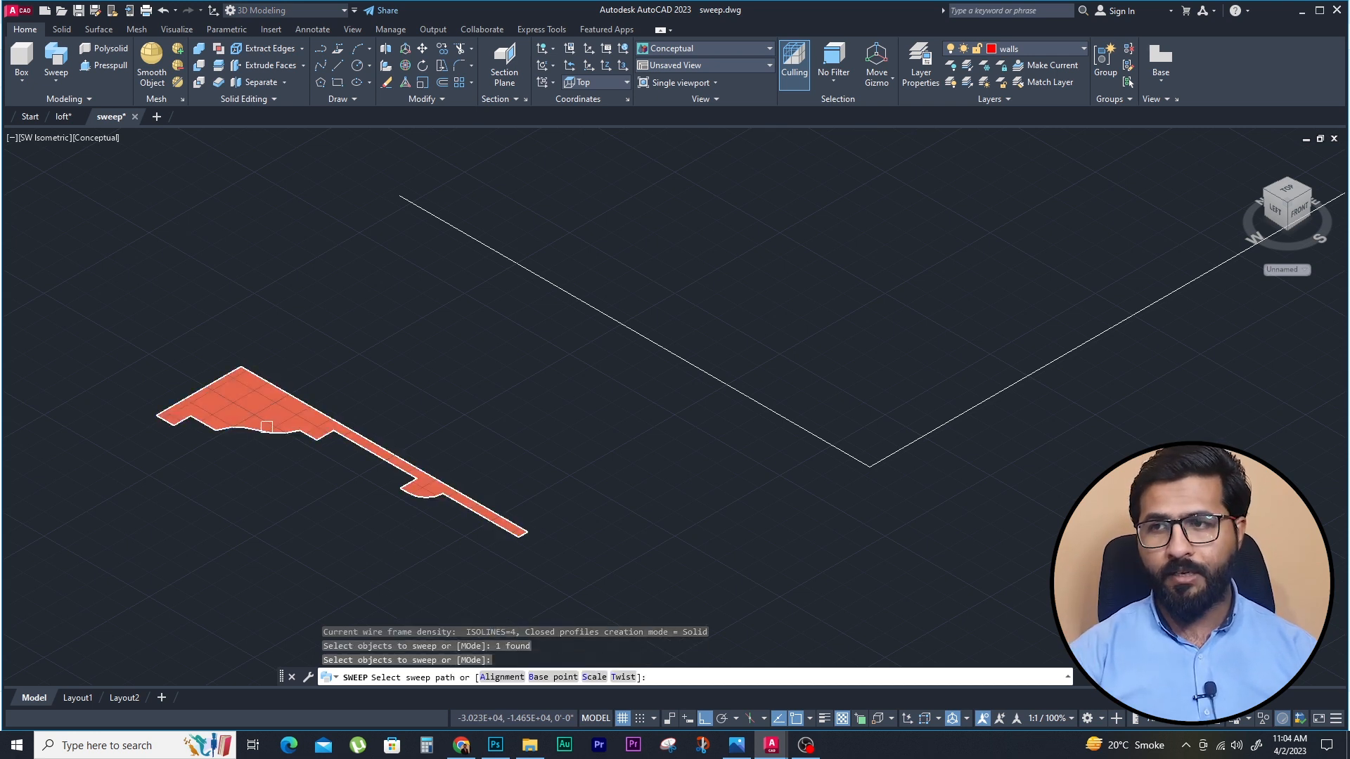
click(545, 282)
scroll(328, 380, down, 4)
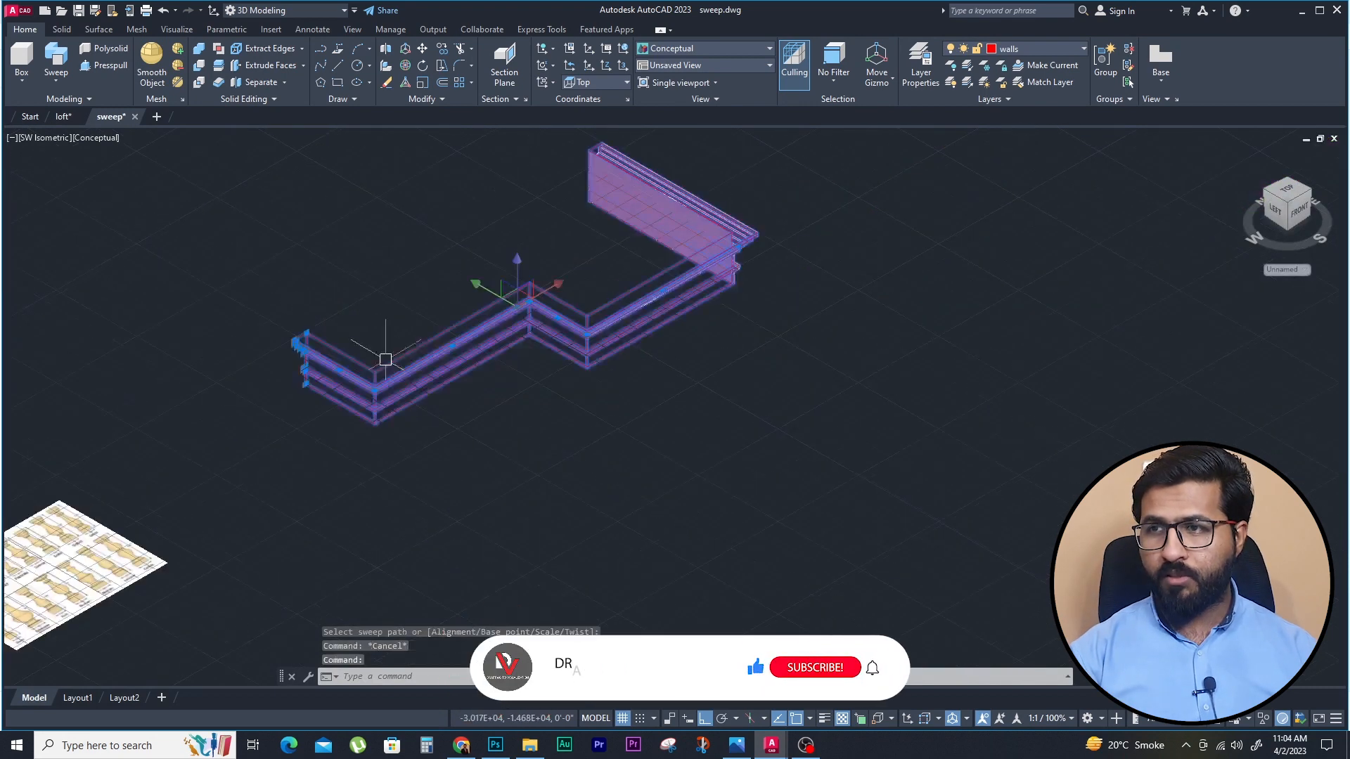
Turn off the grid display and set the visual style to 2D Wireframe
shift+middle_drag(386, 359, 1013, 232)
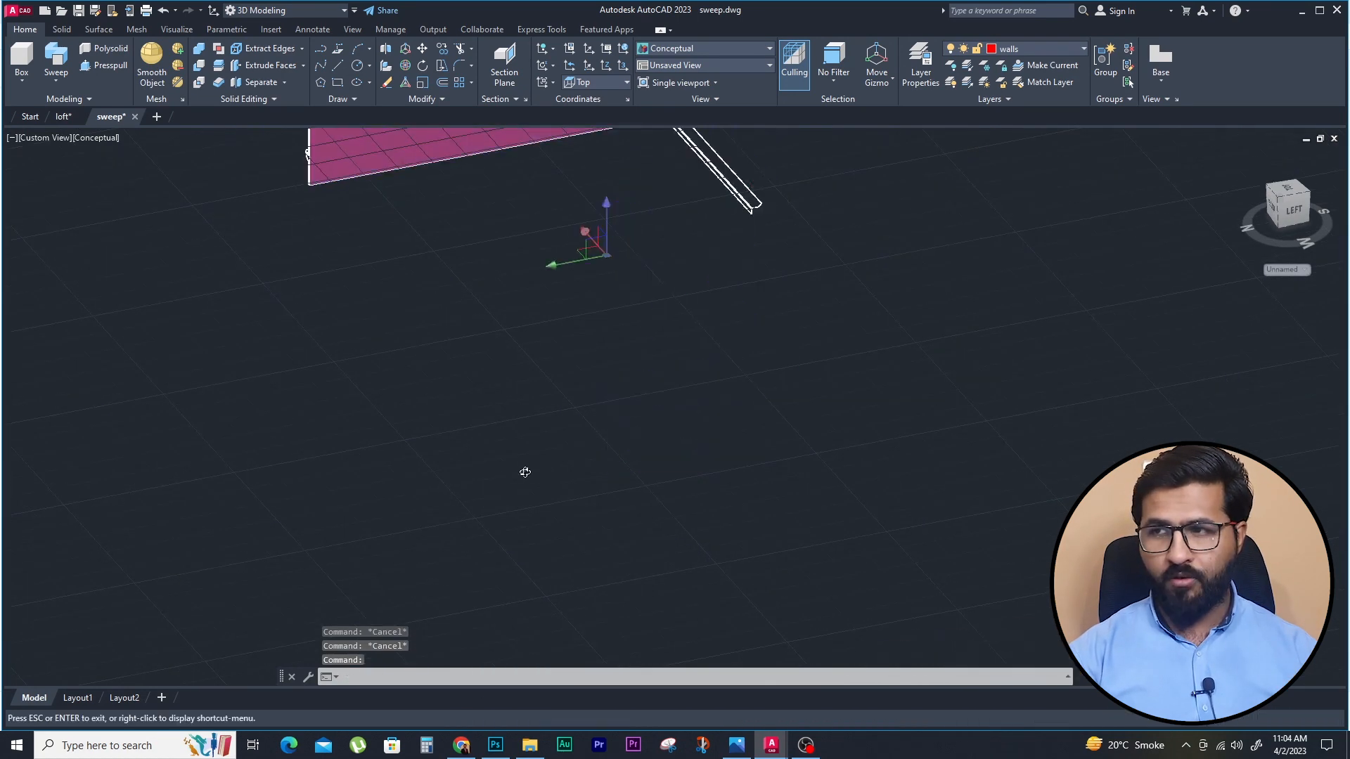
shift+middle_drag(524, 471, 373, 472)
key(F7)
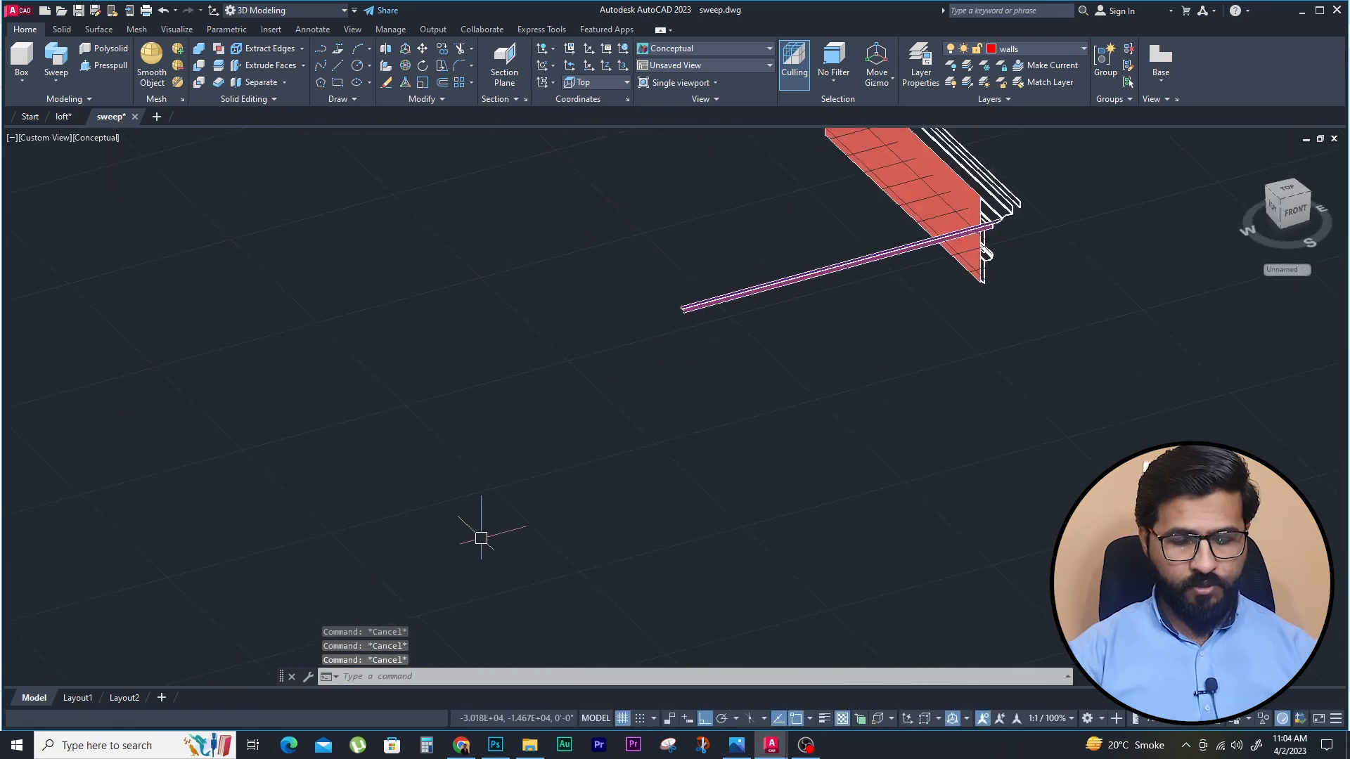
click(96, 140)
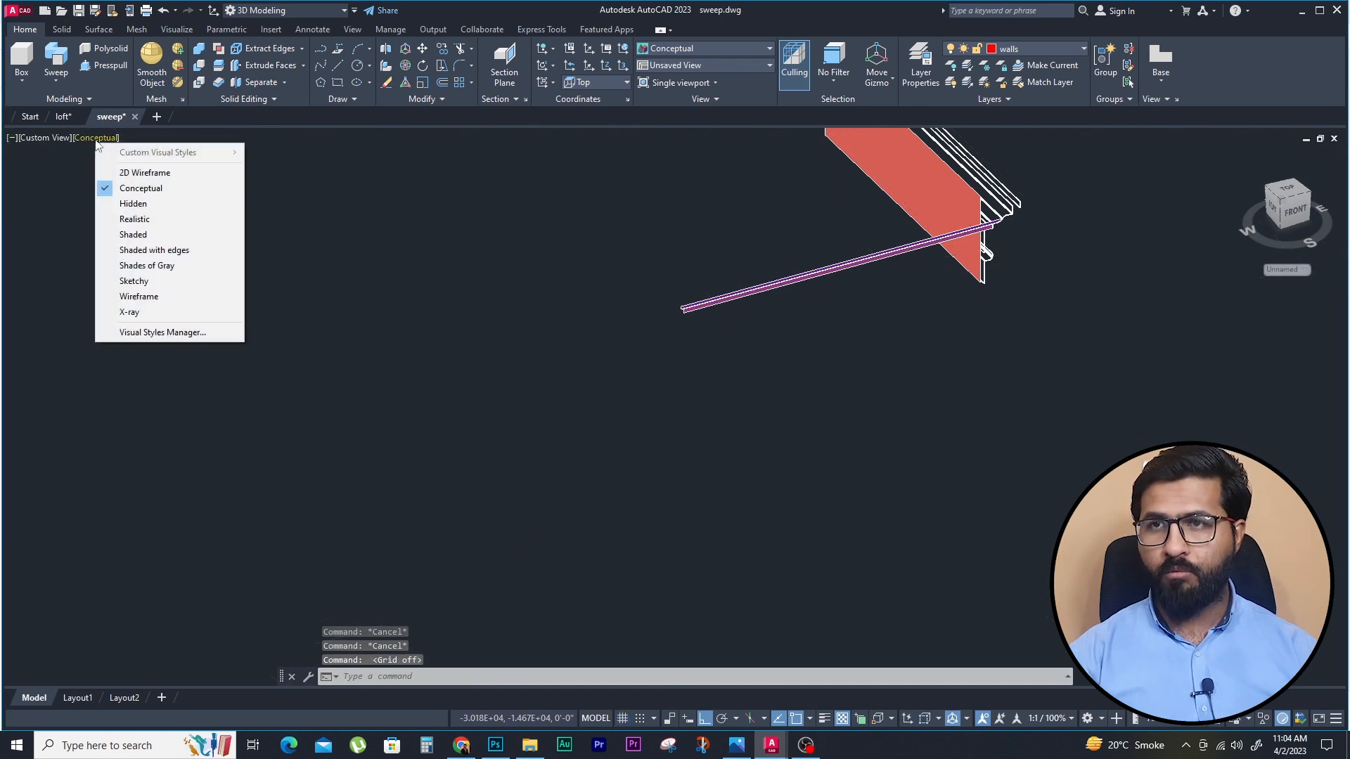
click(133, 173)
key(Escape)
key(Escape)
middle_drag(520, 322, 434, 314)
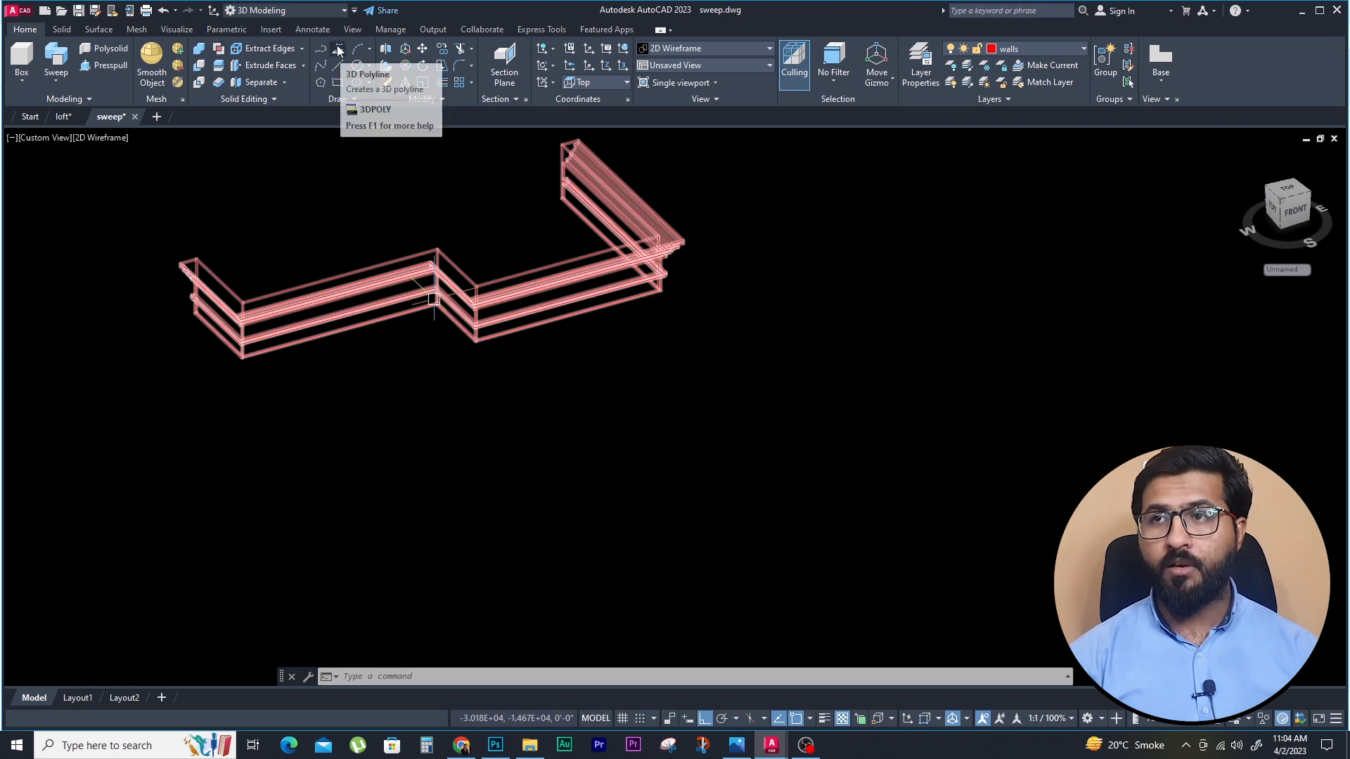
Draw a 3D polyline beside the swept moulding, running along X, up vertically, along X, along Y, down vertically and along X again
key(Escape)
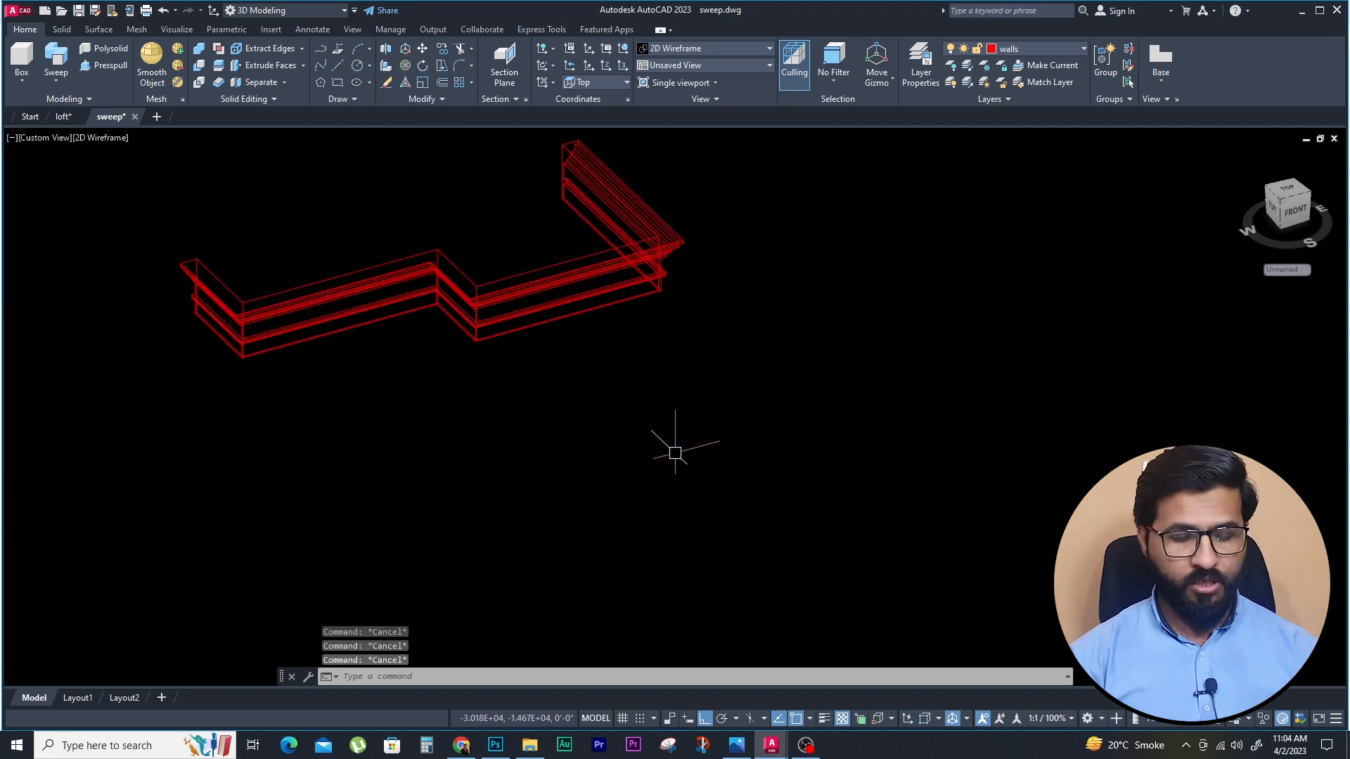
text(3p)
key(Return)
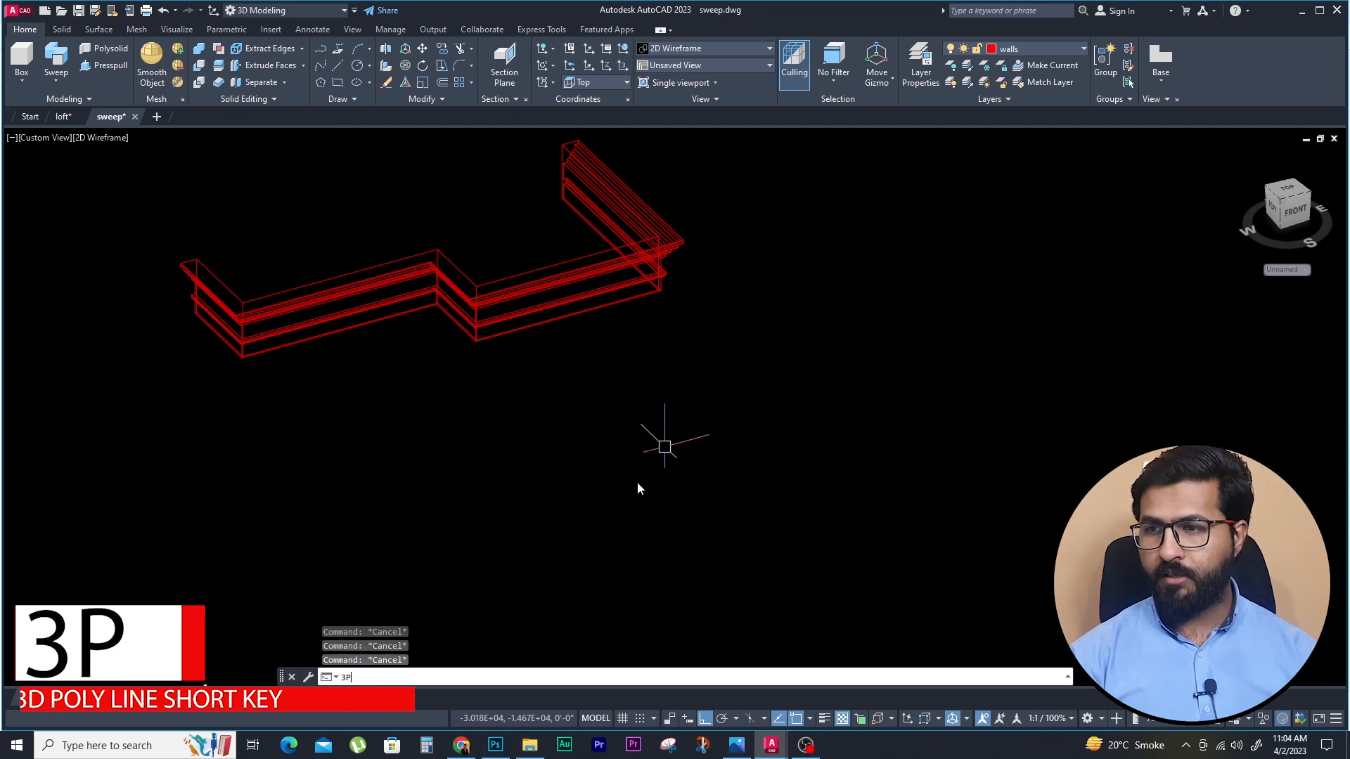
click(613, 524)
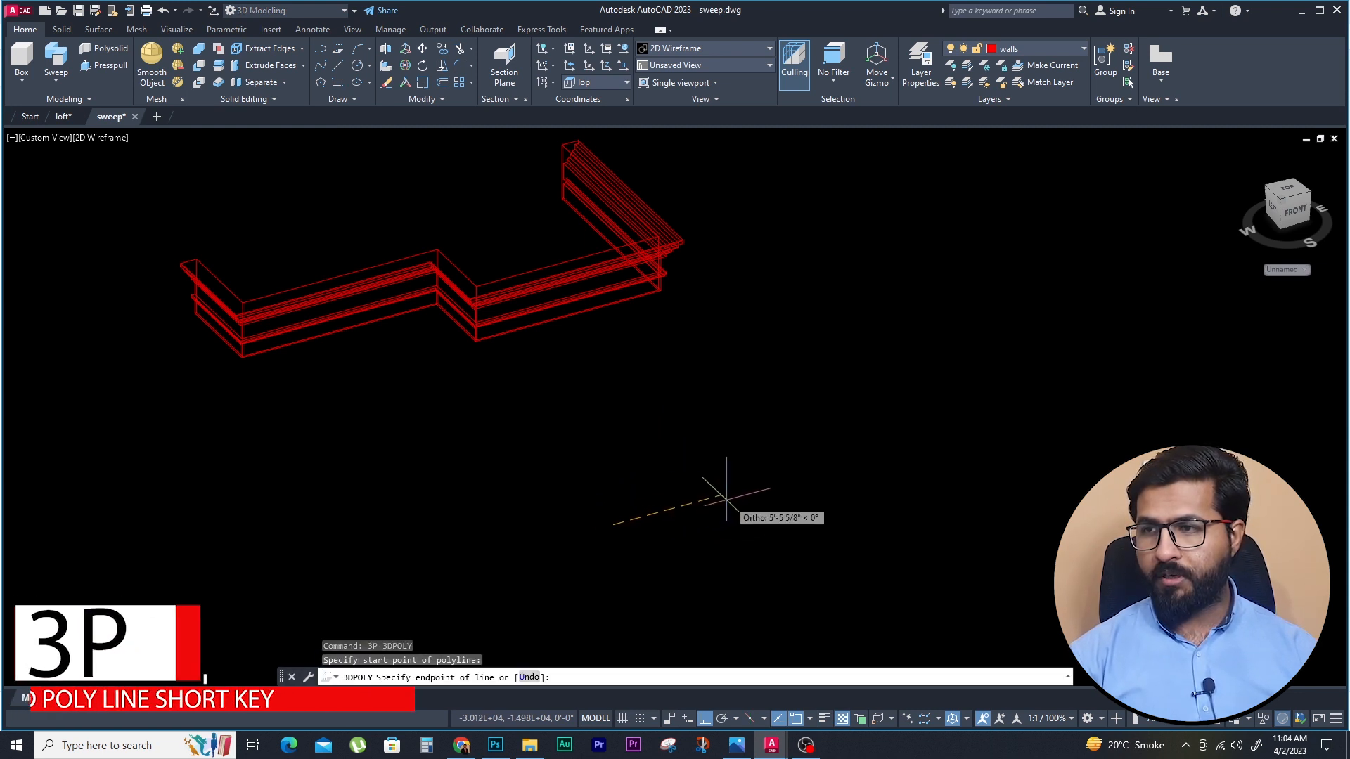
click(752, 487)
click(751, 355)
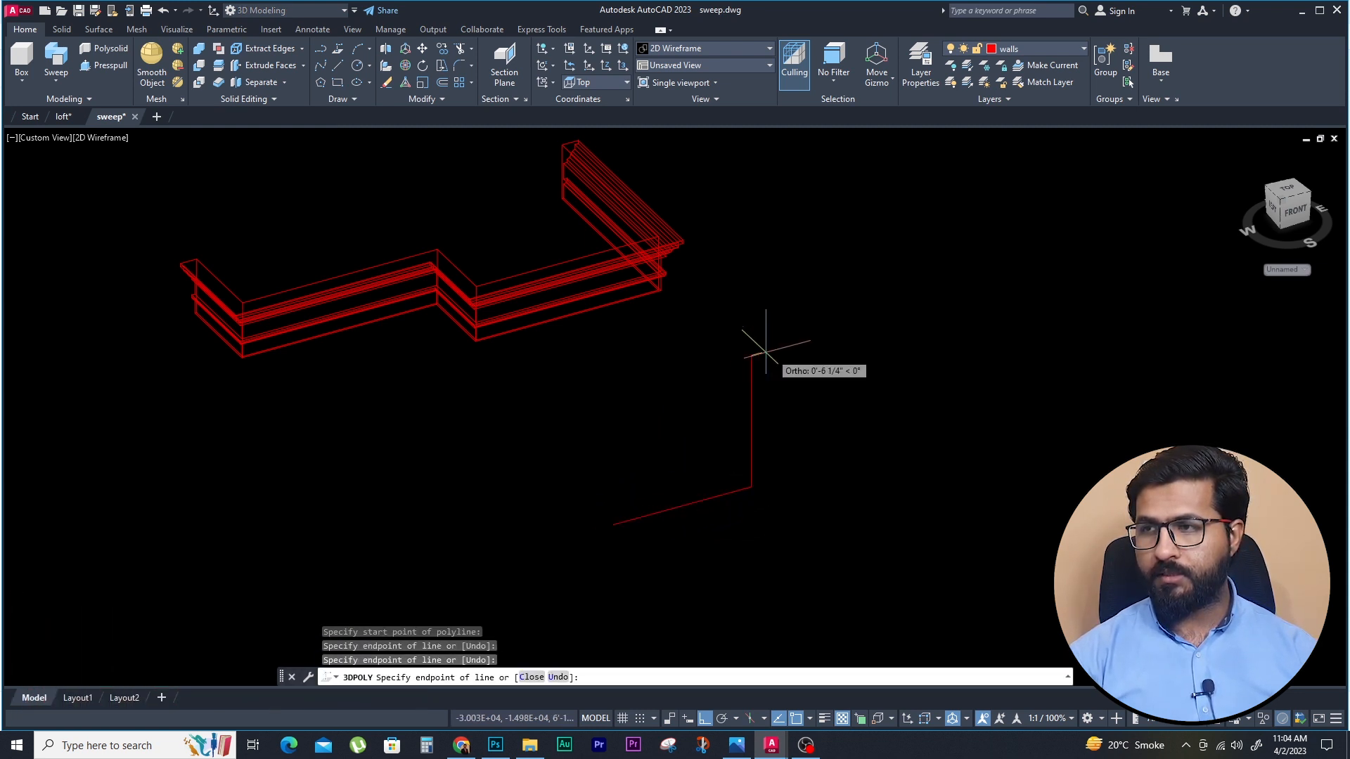
click(922, 309)
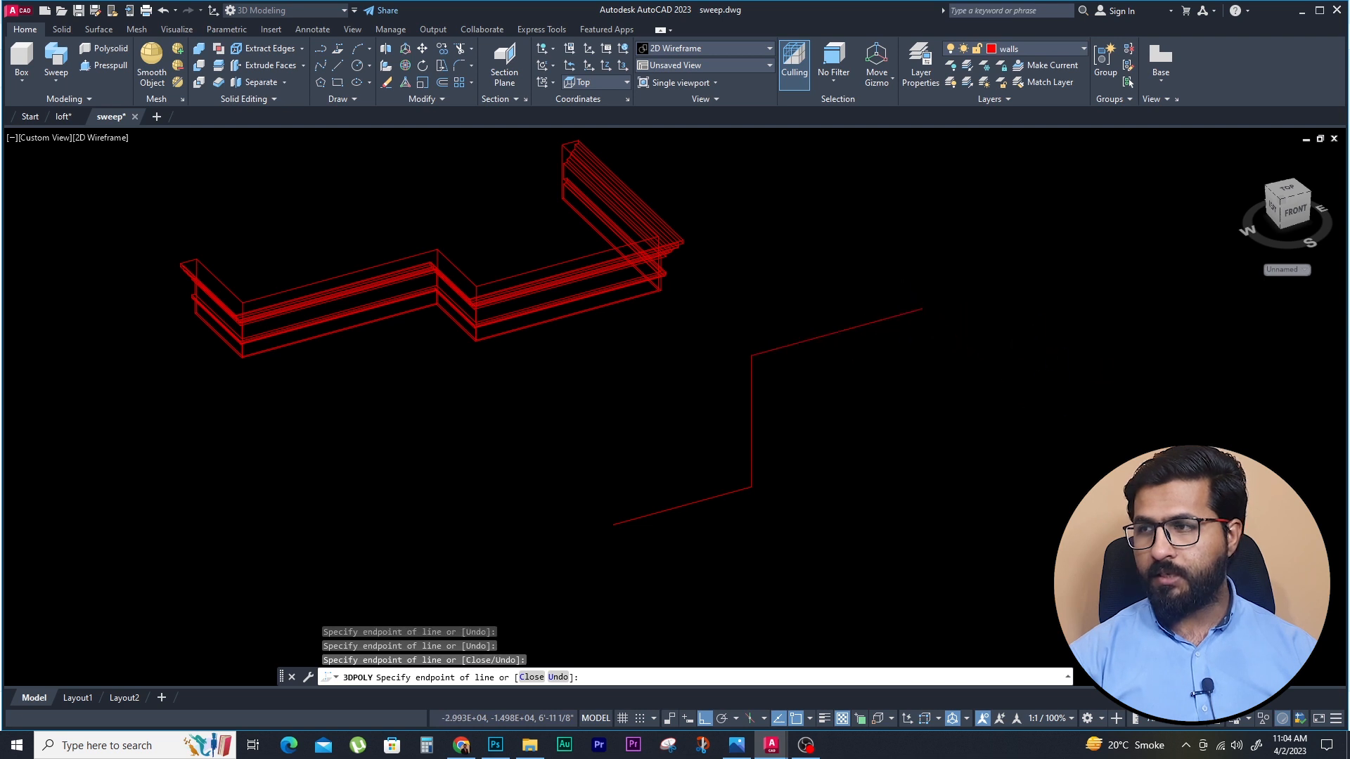
click(1025, 406)
click(1025, 554)
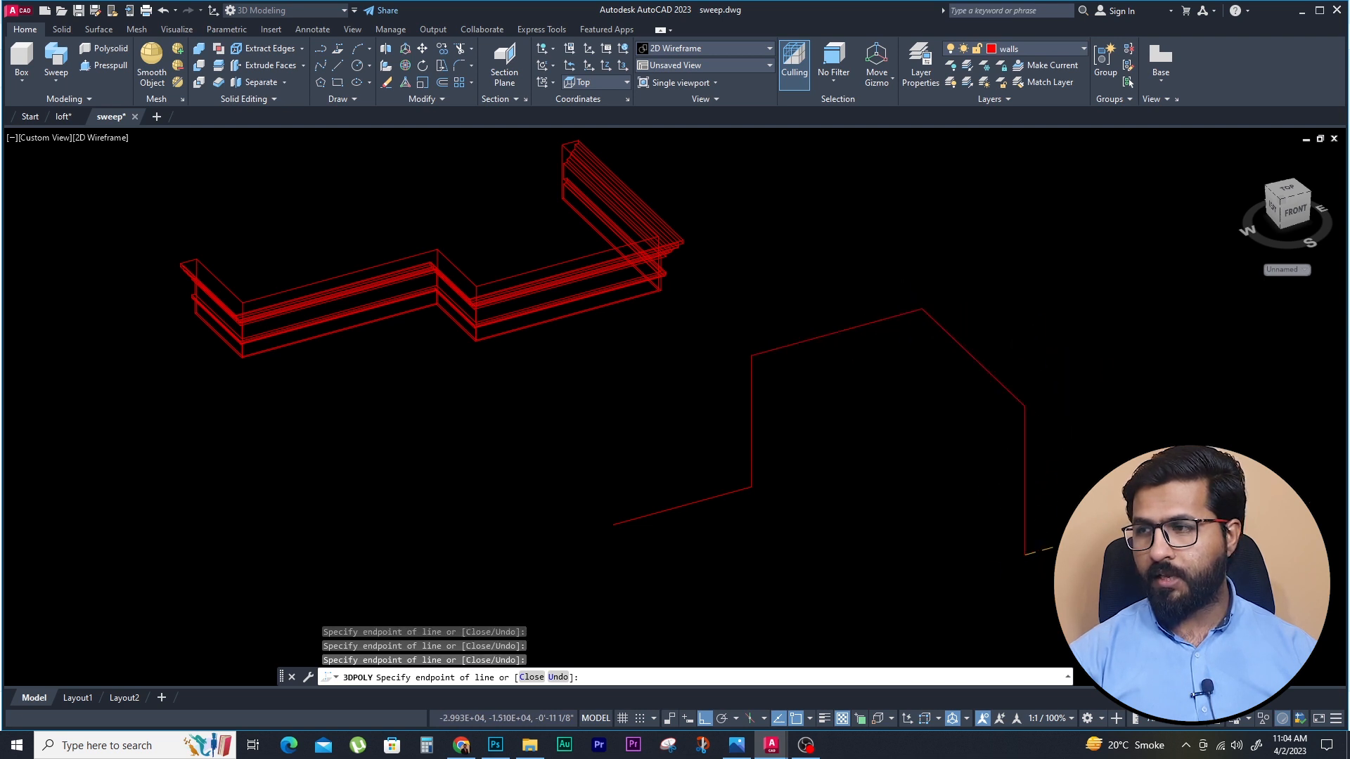
key(Escape)
key(Escape)
key(Escape)
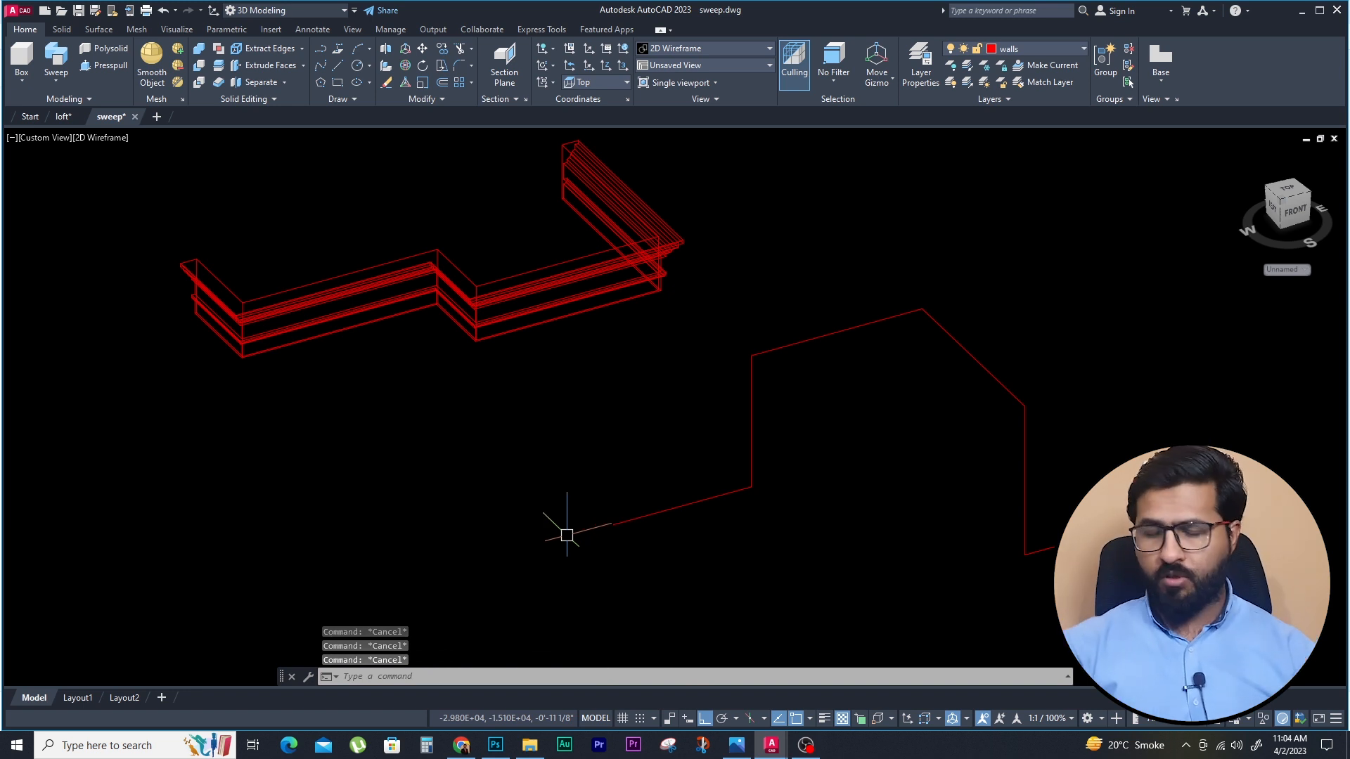
text(c)
key(Return)
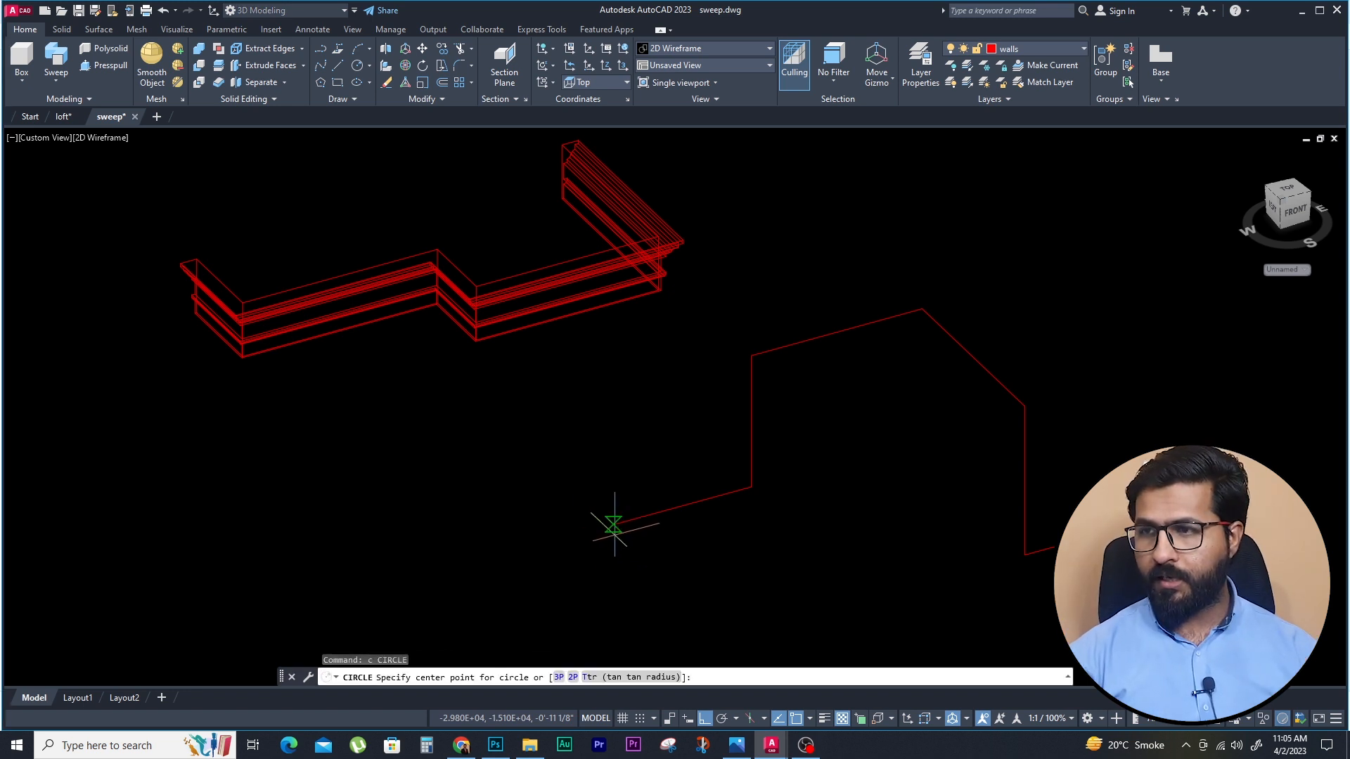
click(613, 525)
scroll(614, 524, up, 5)
scroll(617, 542, down, 3)
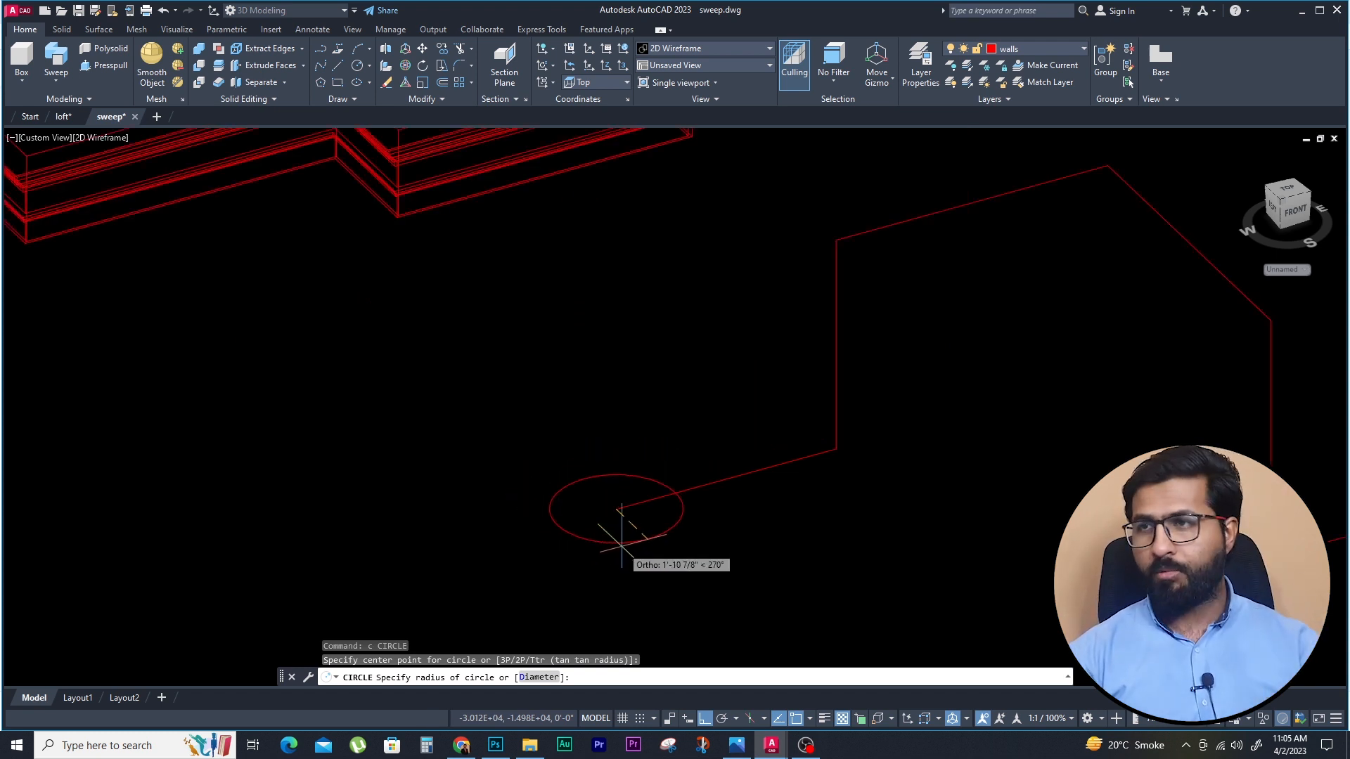
key(Escape)
key(Escape)
key(Escape)
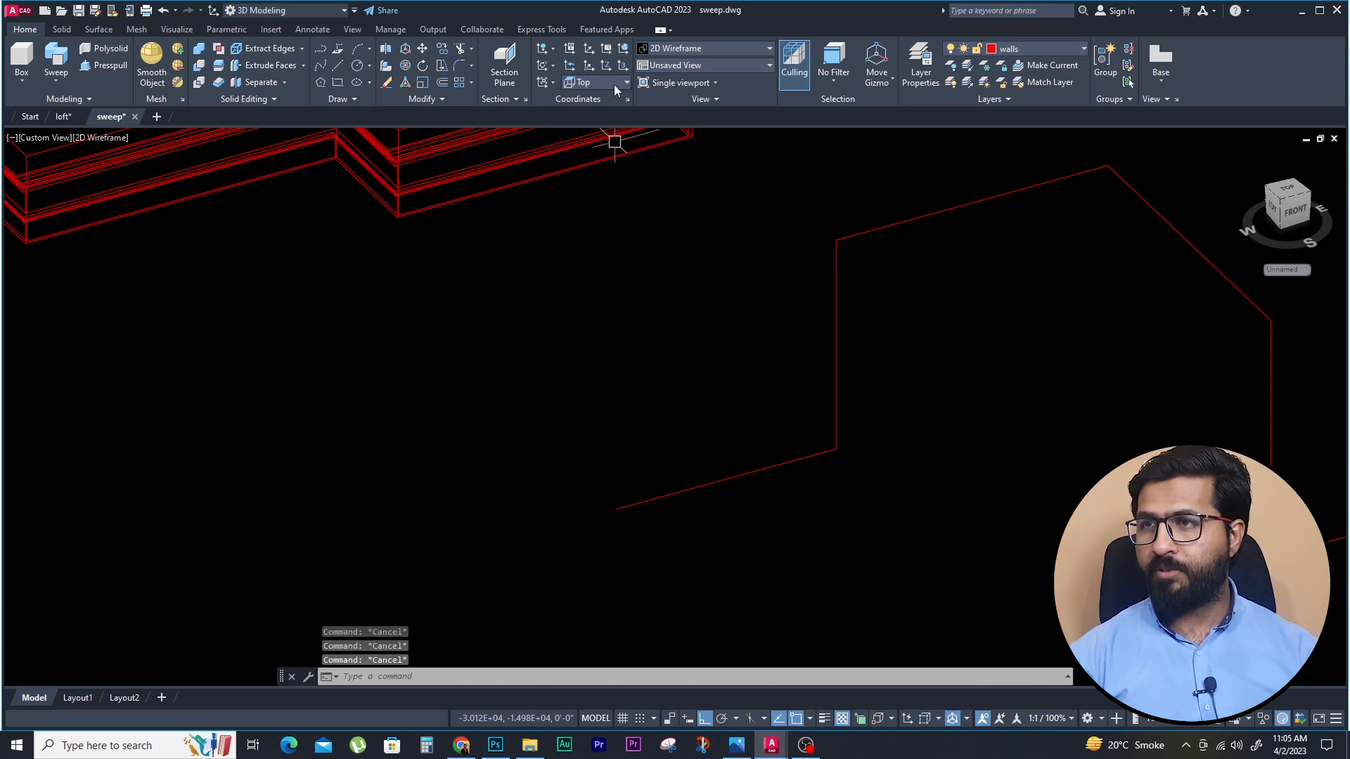
click(613, 85)
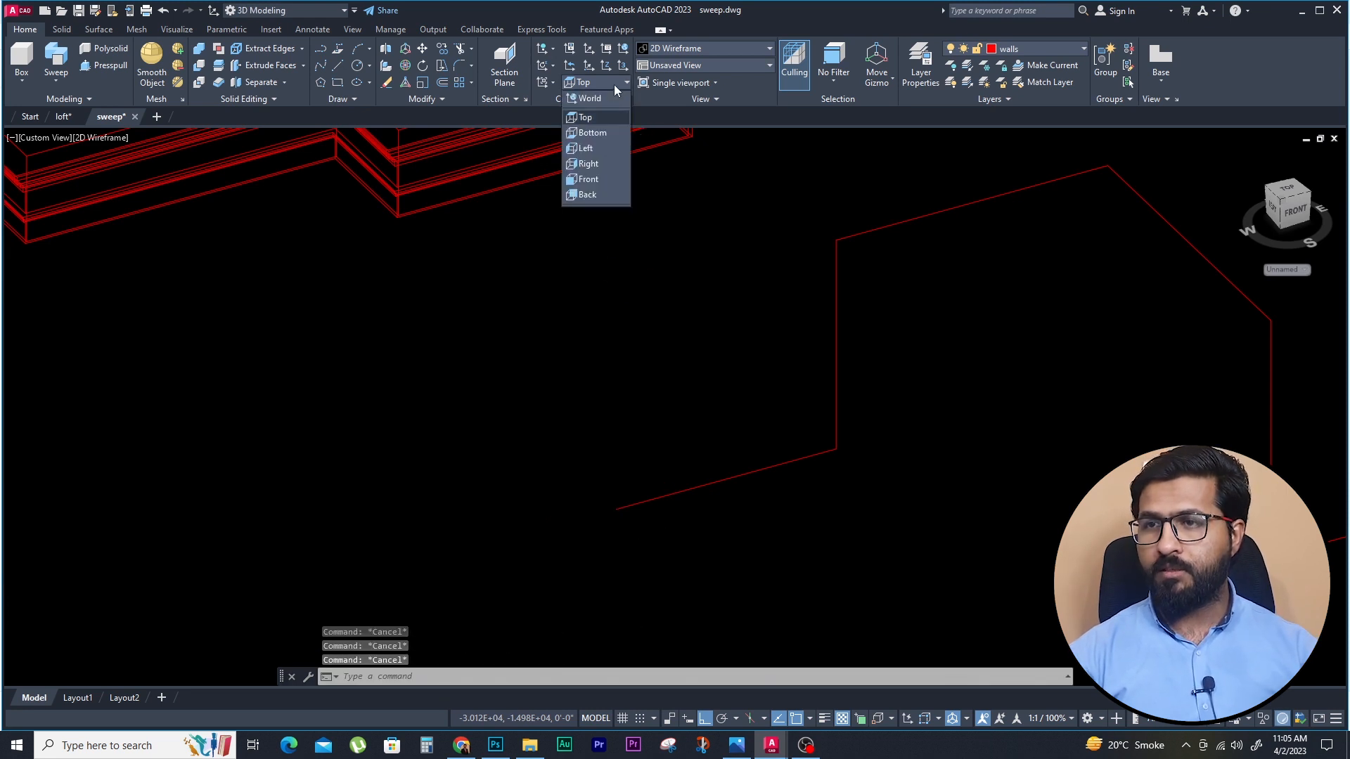
click(613, 413)
click(618, 394)
key(Escape)
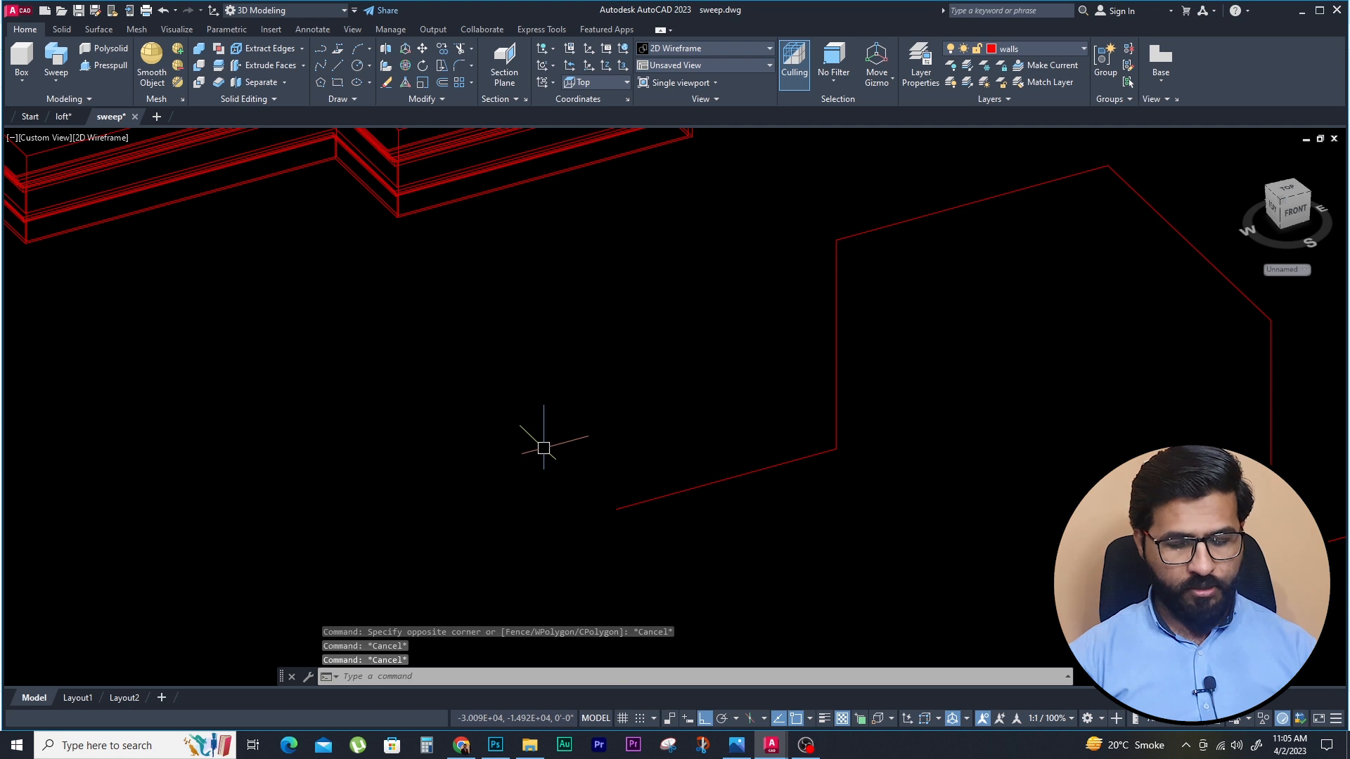
text(x)
key(space)
key(Escape)
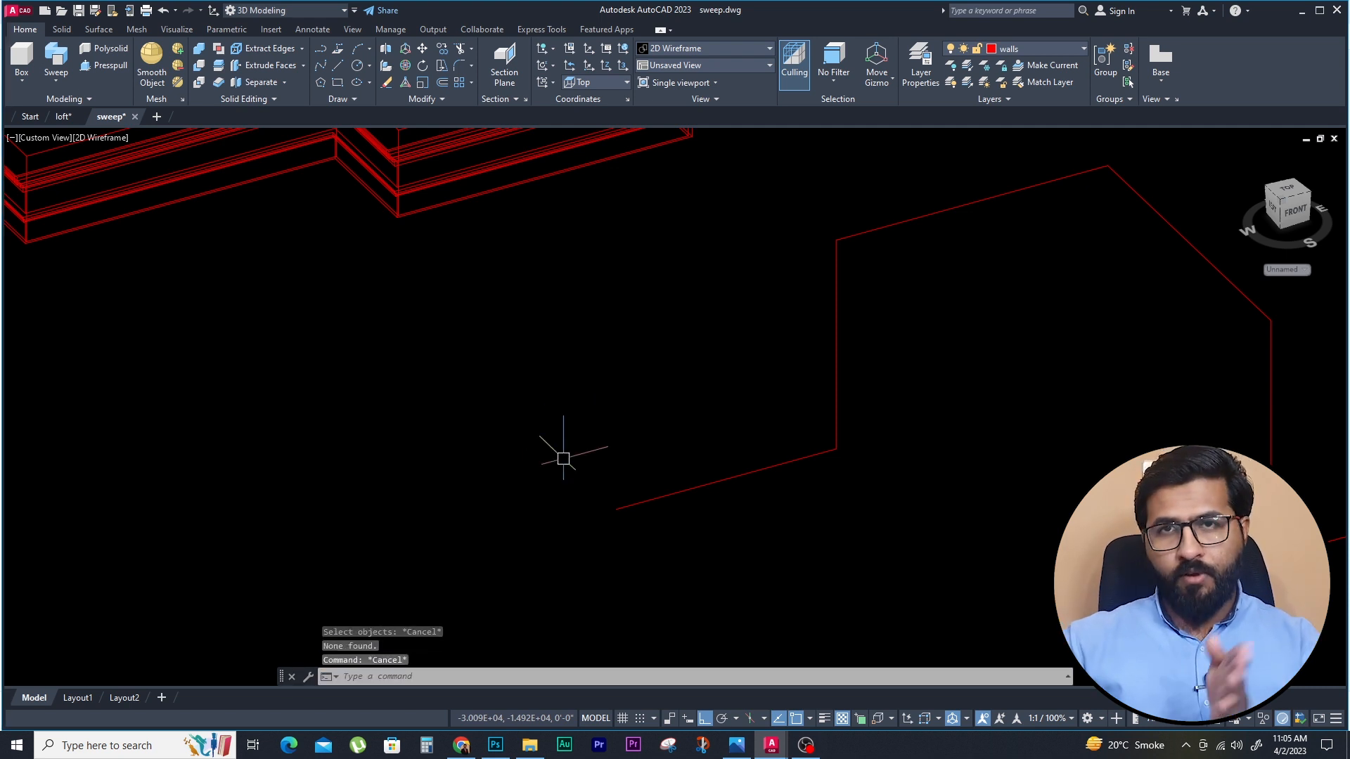
Set the UCS to Left and draw a circle of diameter 6 centred on the start point of the 3D polyline
click(614, 82)
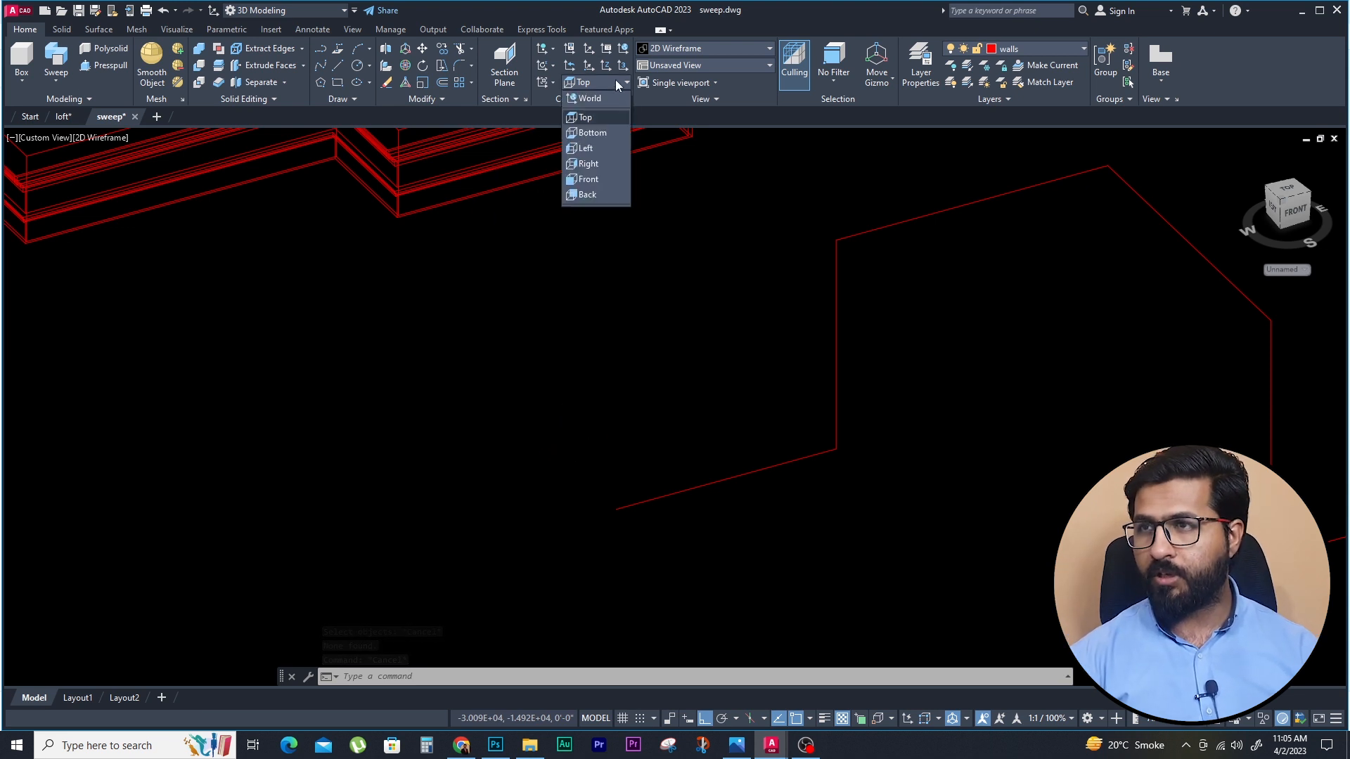
click(593, 148)
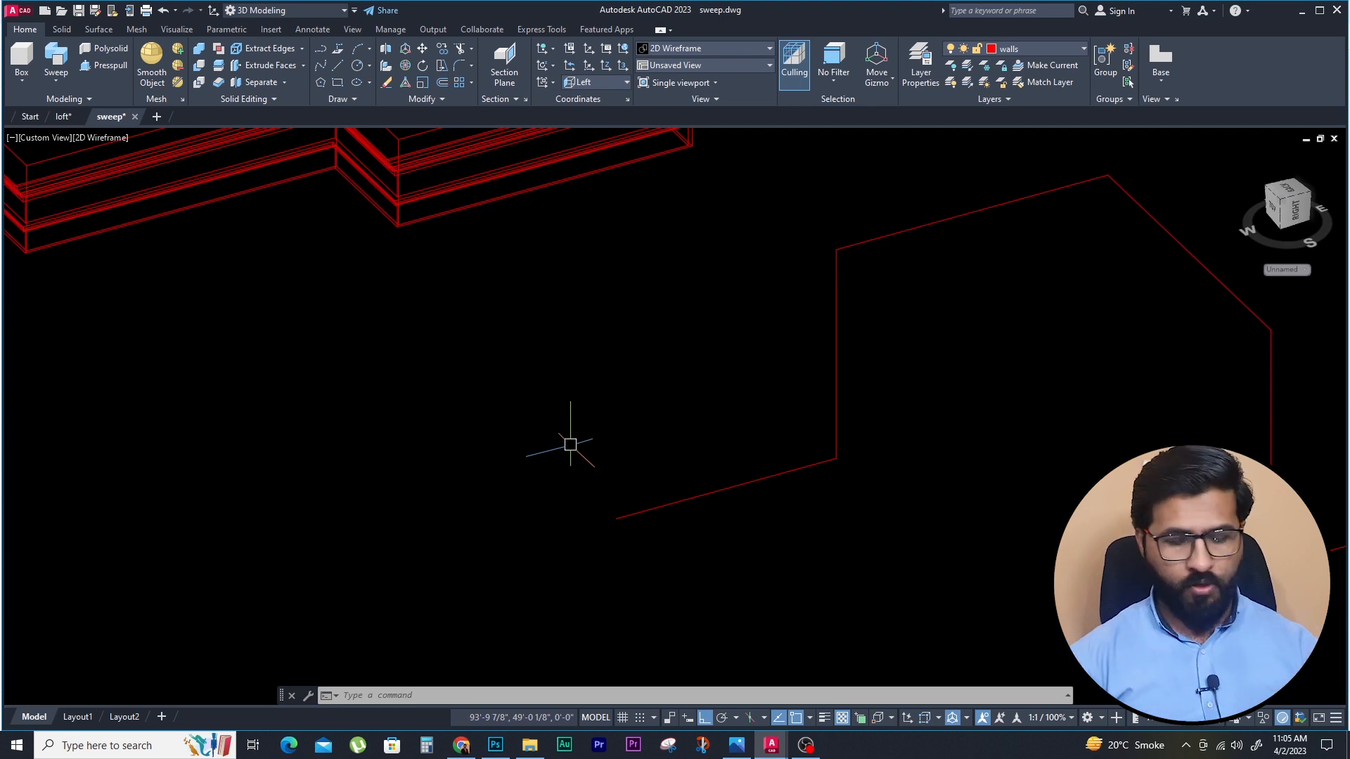
text(c)
key(Return)
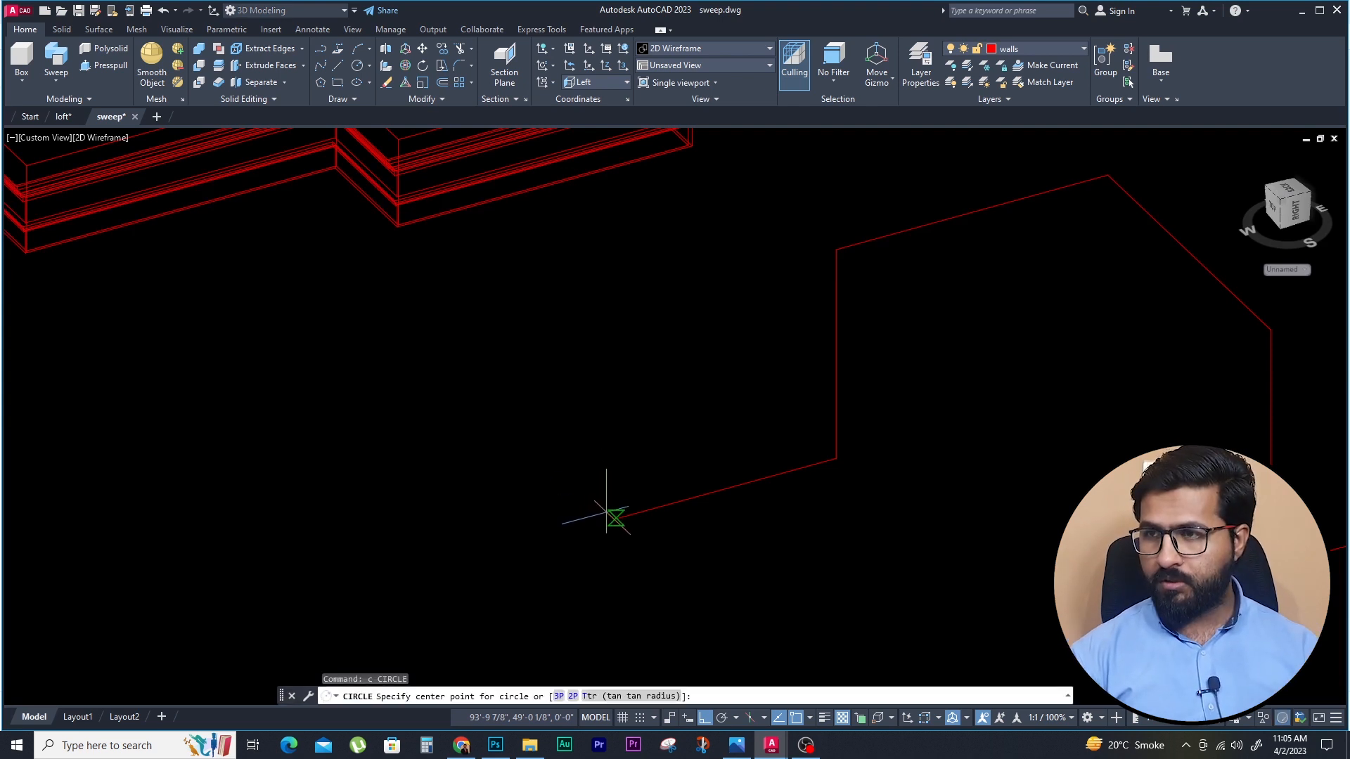
click(615, 519)
scroll(613, 520, up, 2)
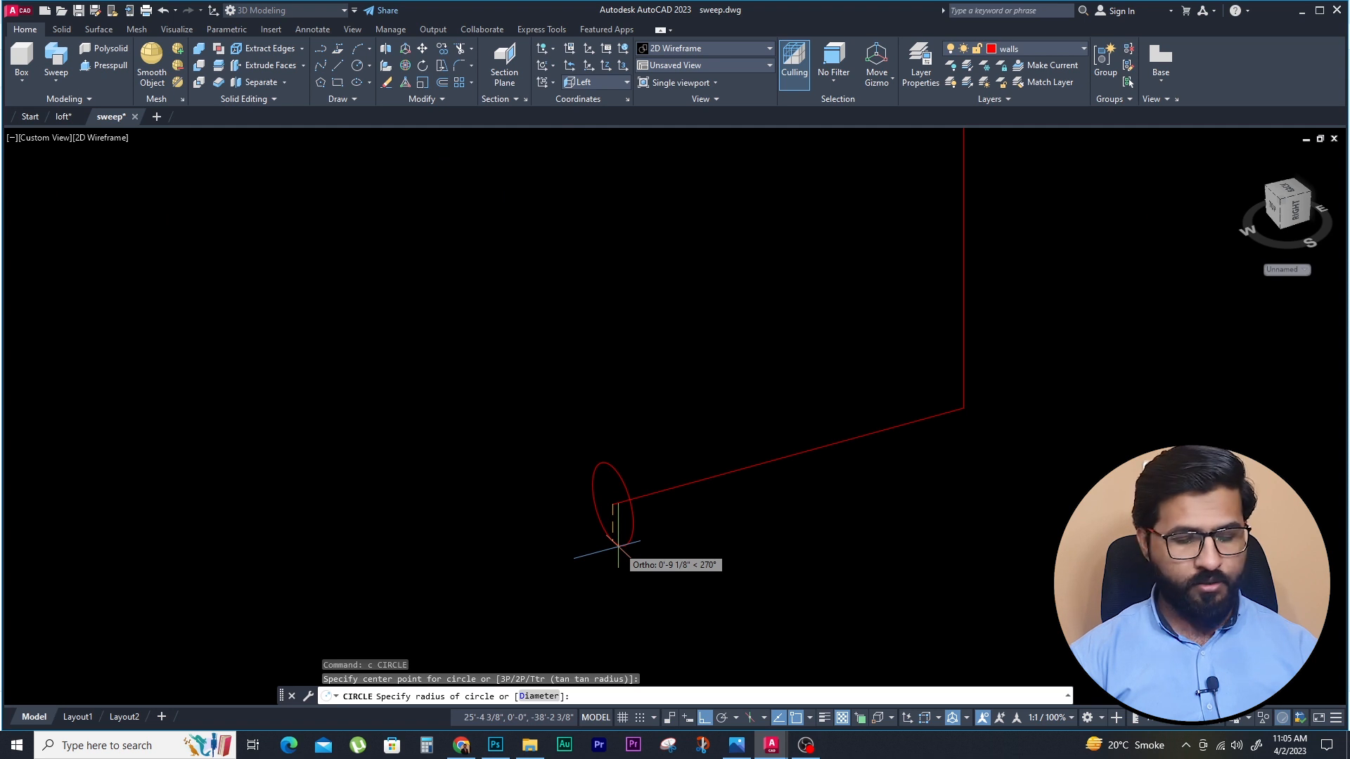
text(d)
key(Return)
key(Return)
scroll(620, 514, up, 6)
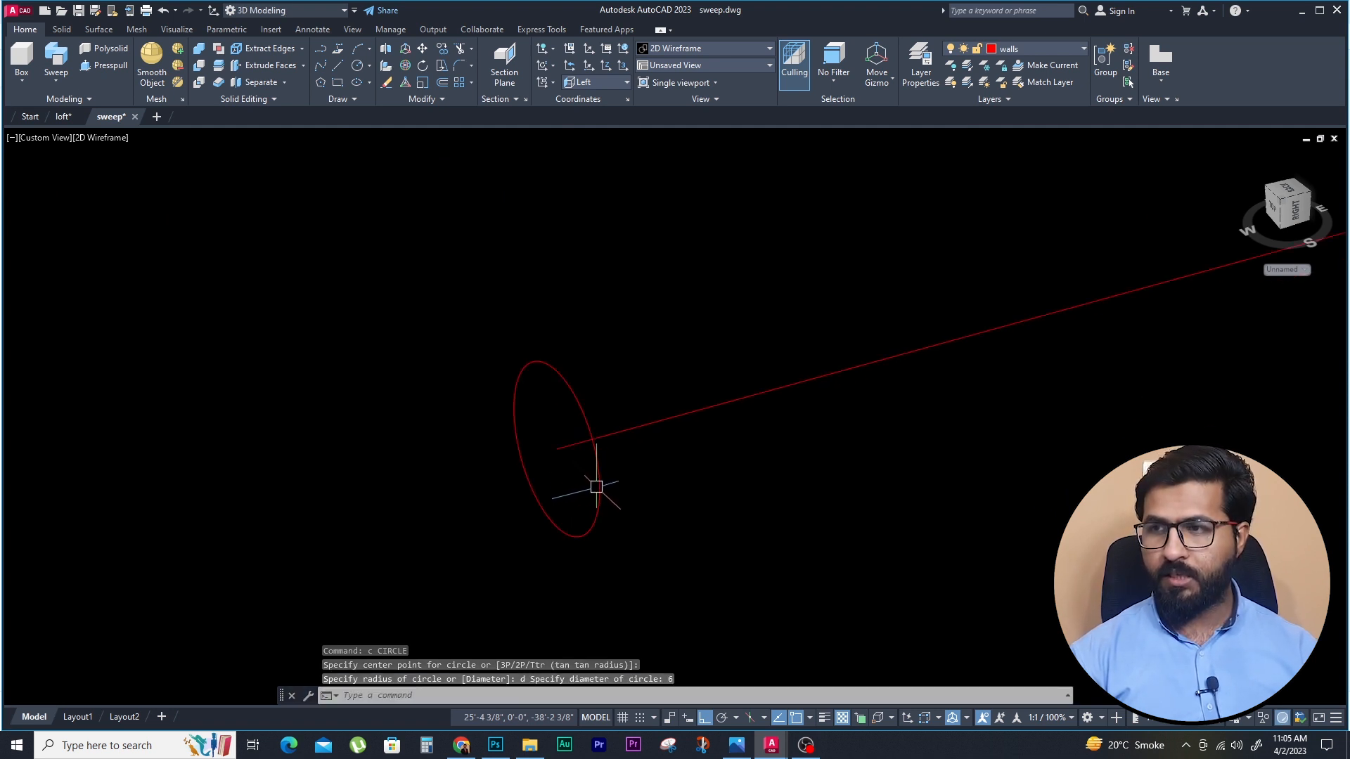
key(Escape)
click(597, 335)
click(345, 414)
scroll(320, 416, down, 3)
key(Escape)
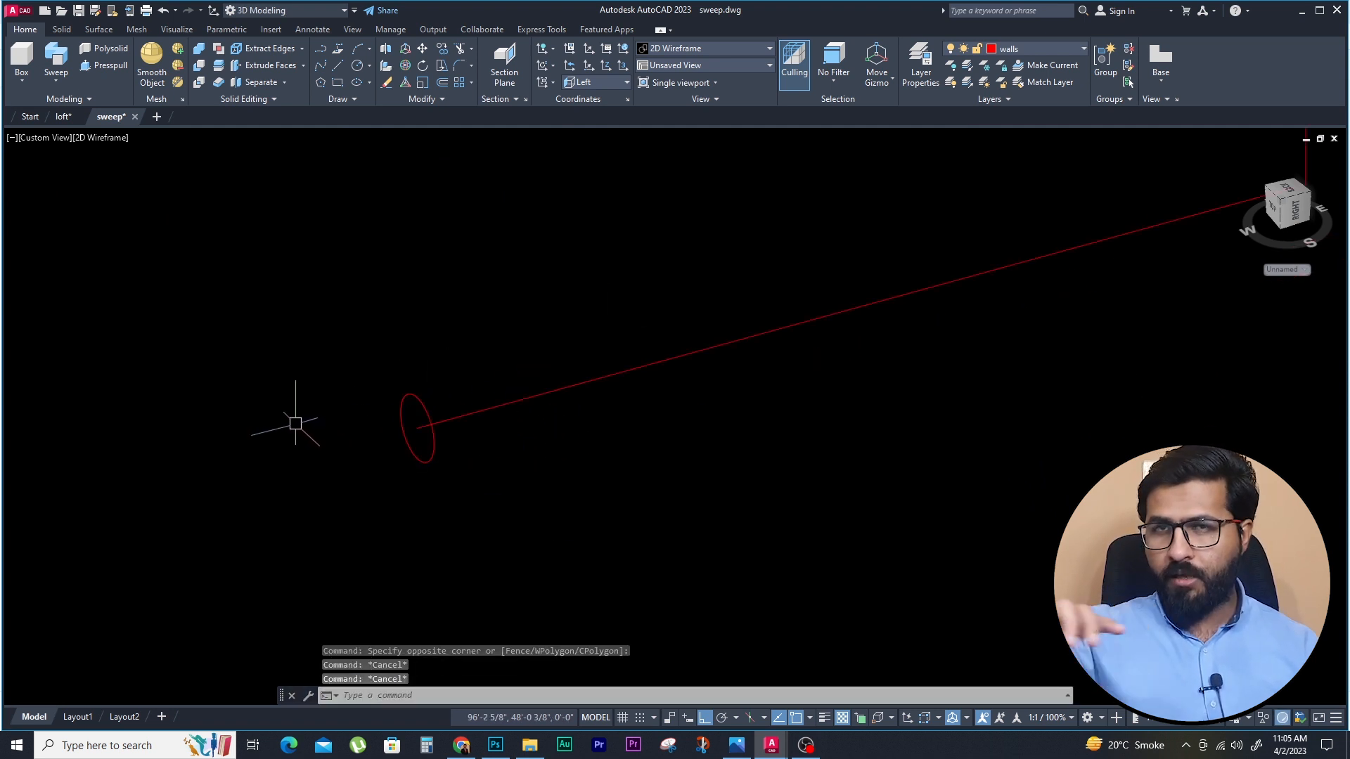
Sweep the circle along the 3D polyline with the closed profiles creation mode set to Surface
scroll(217, 356, down, 5)
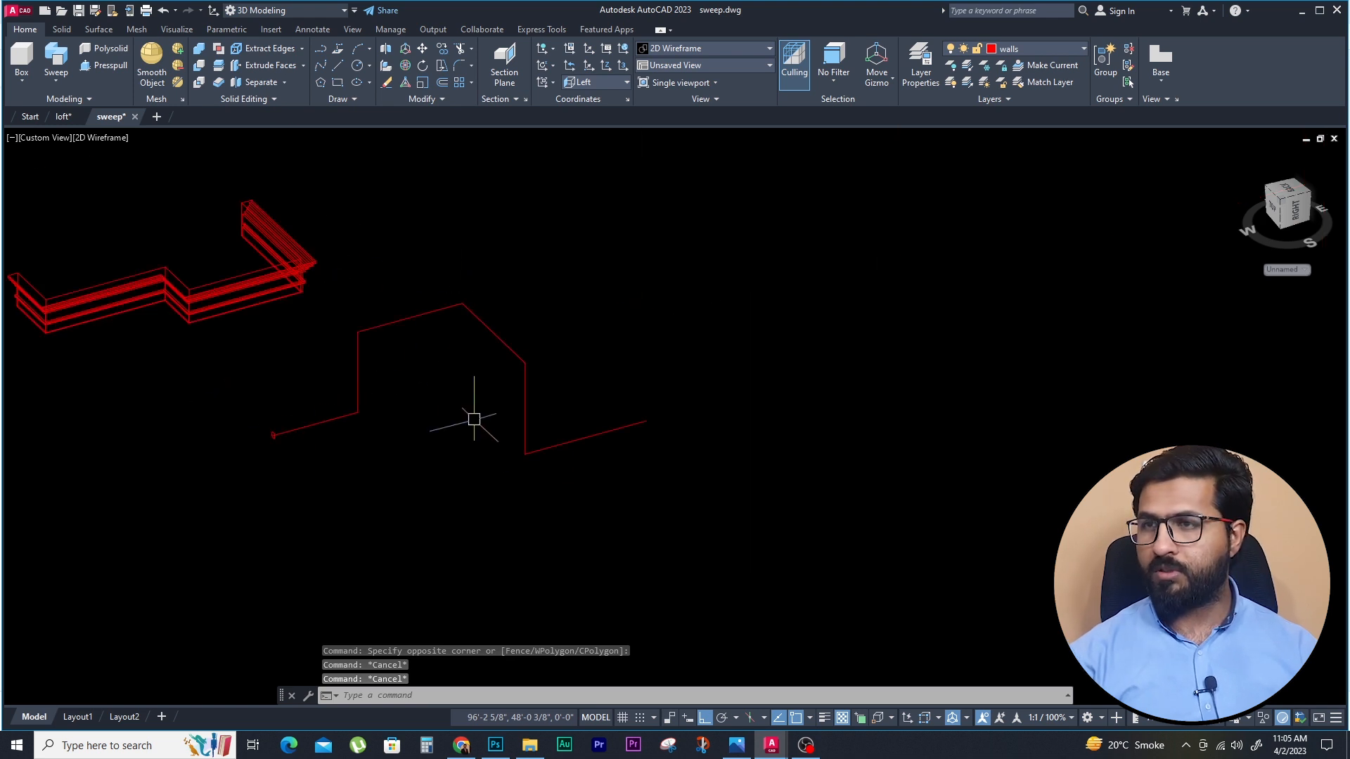
scroll(259, 437, up, 5)
scroll(298, 434, up, 4)
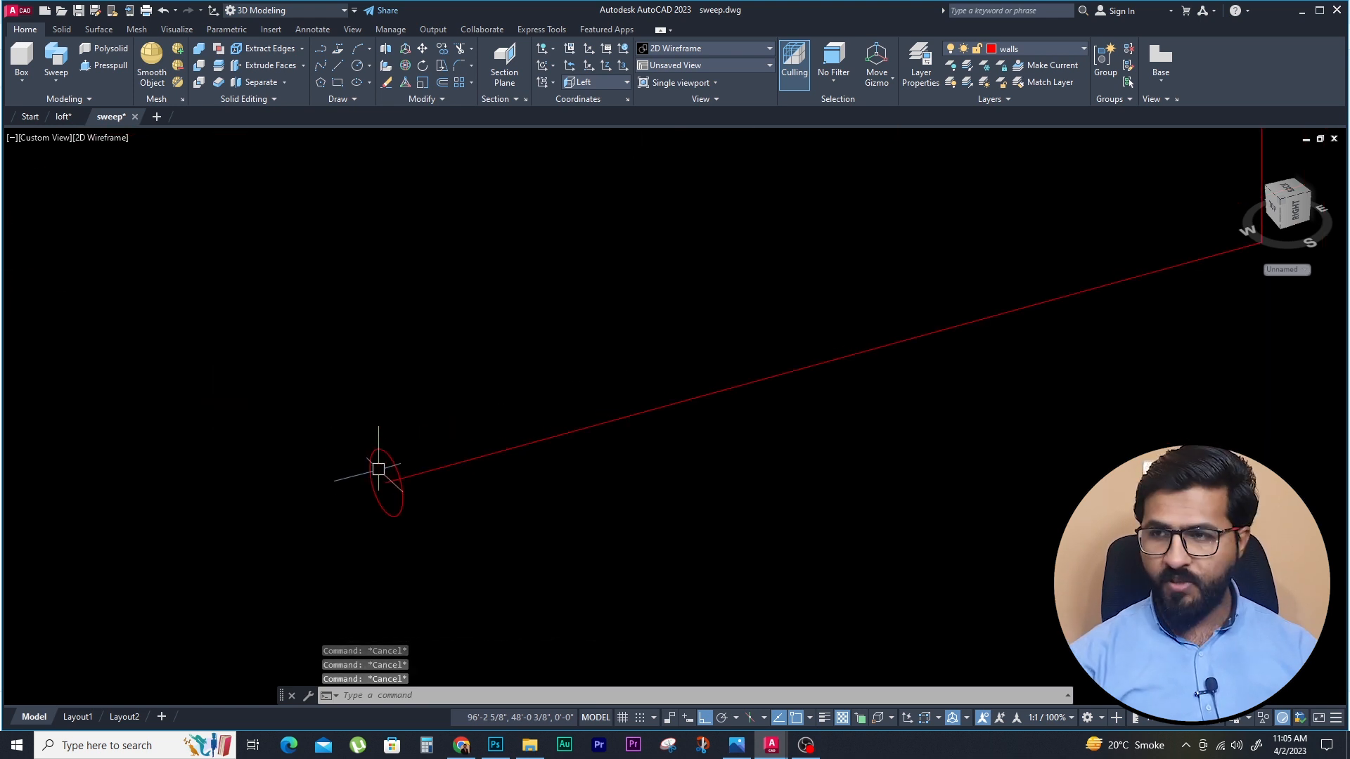
text(sw)
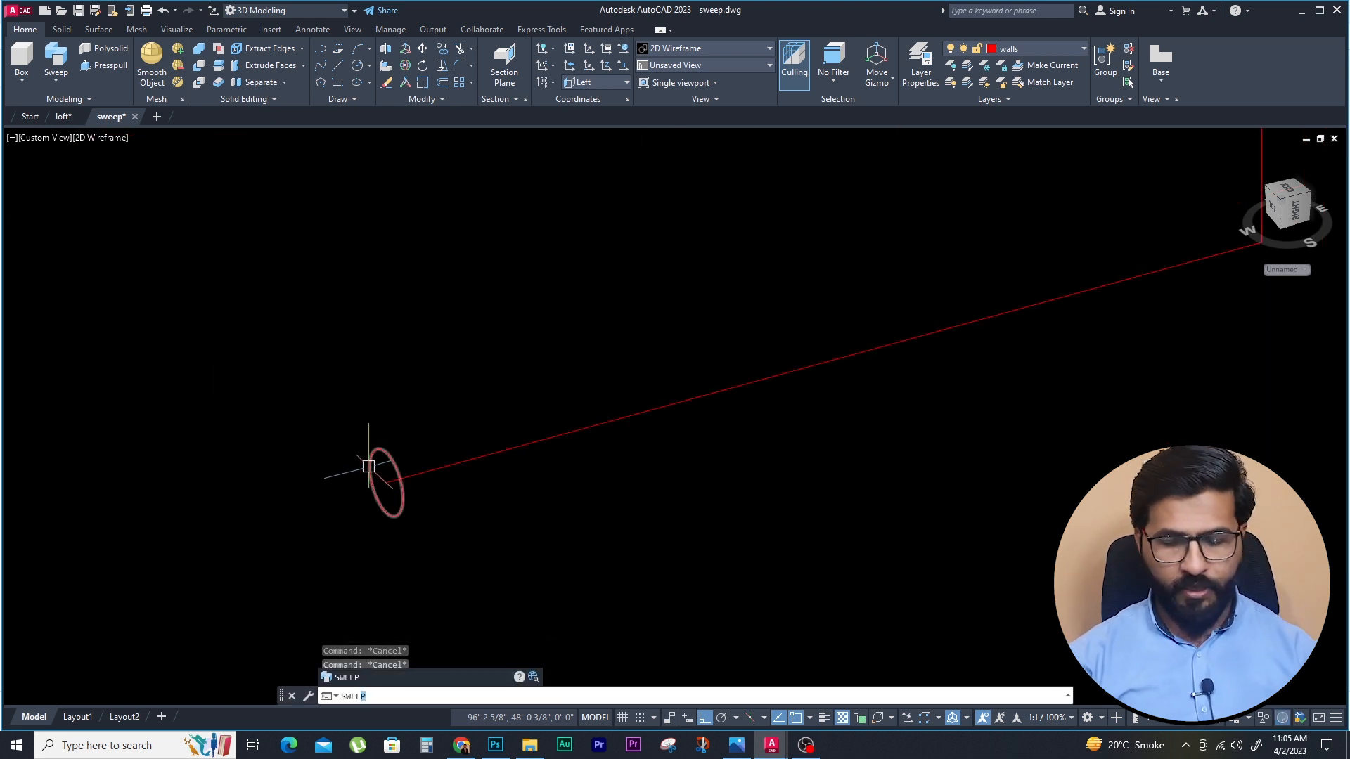
key(Return)
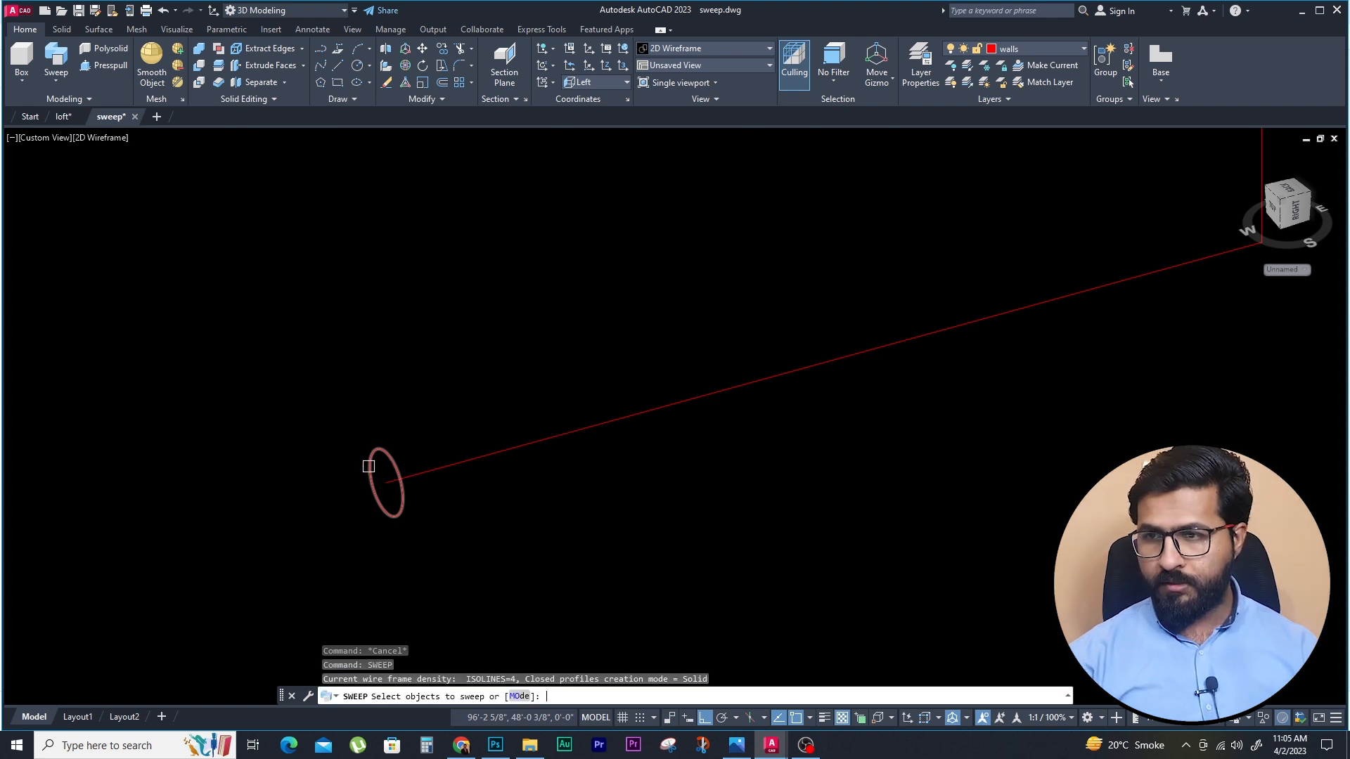
click(518, 696)
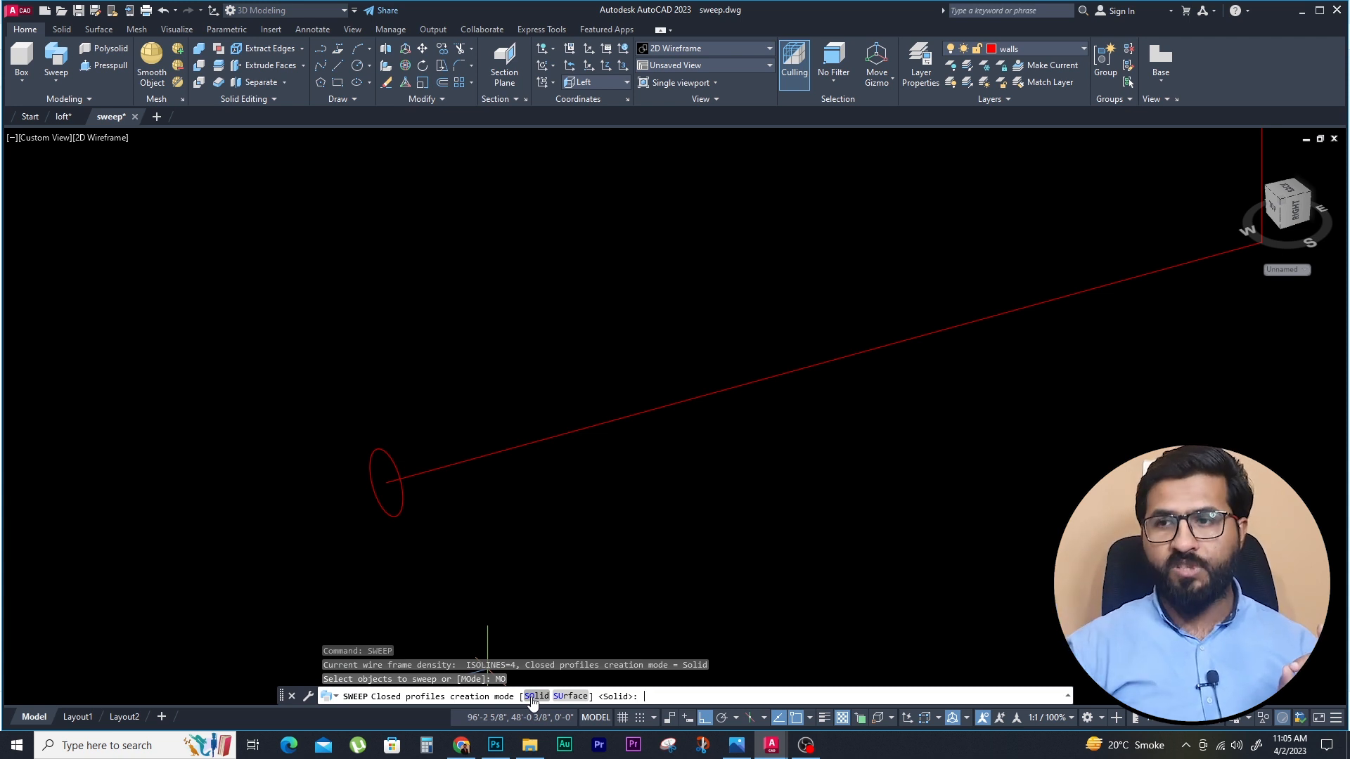
click(571, 697)
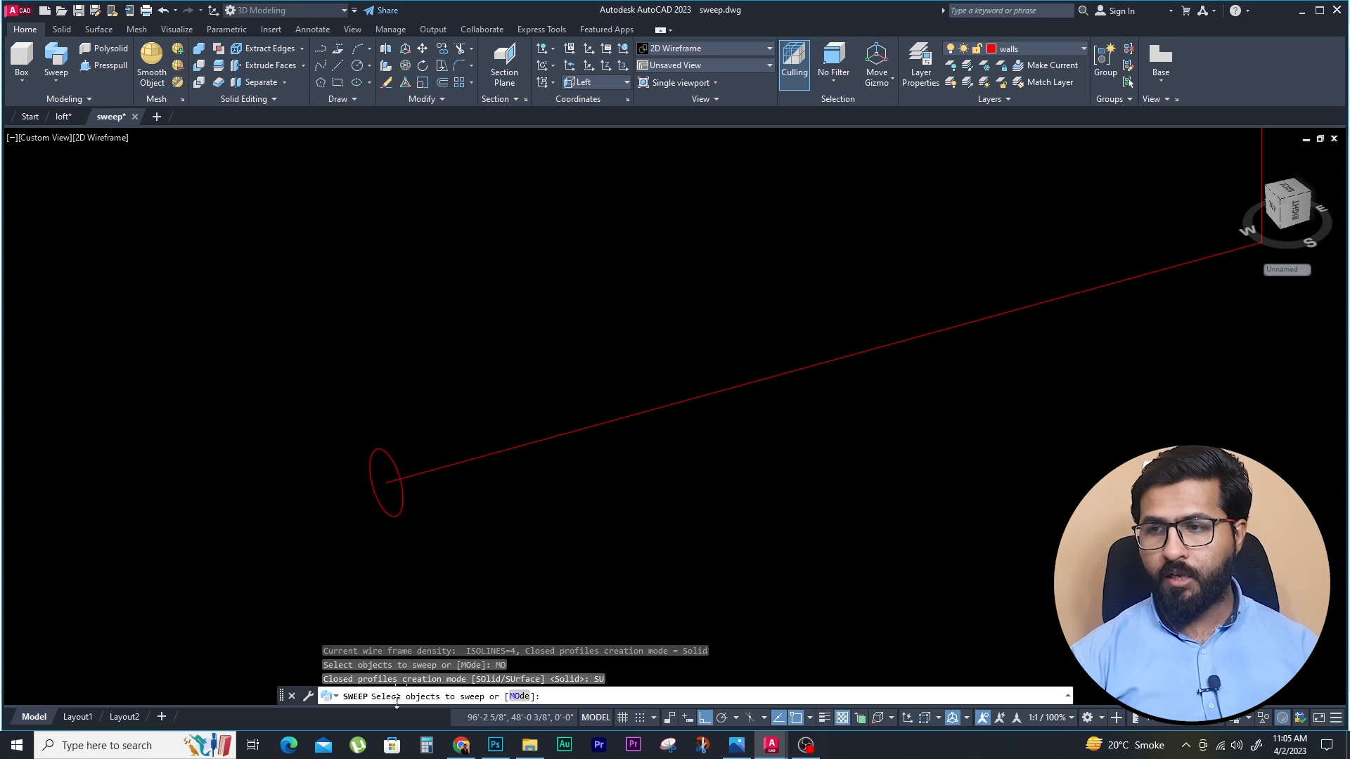
click(398, 483)
key(Return)
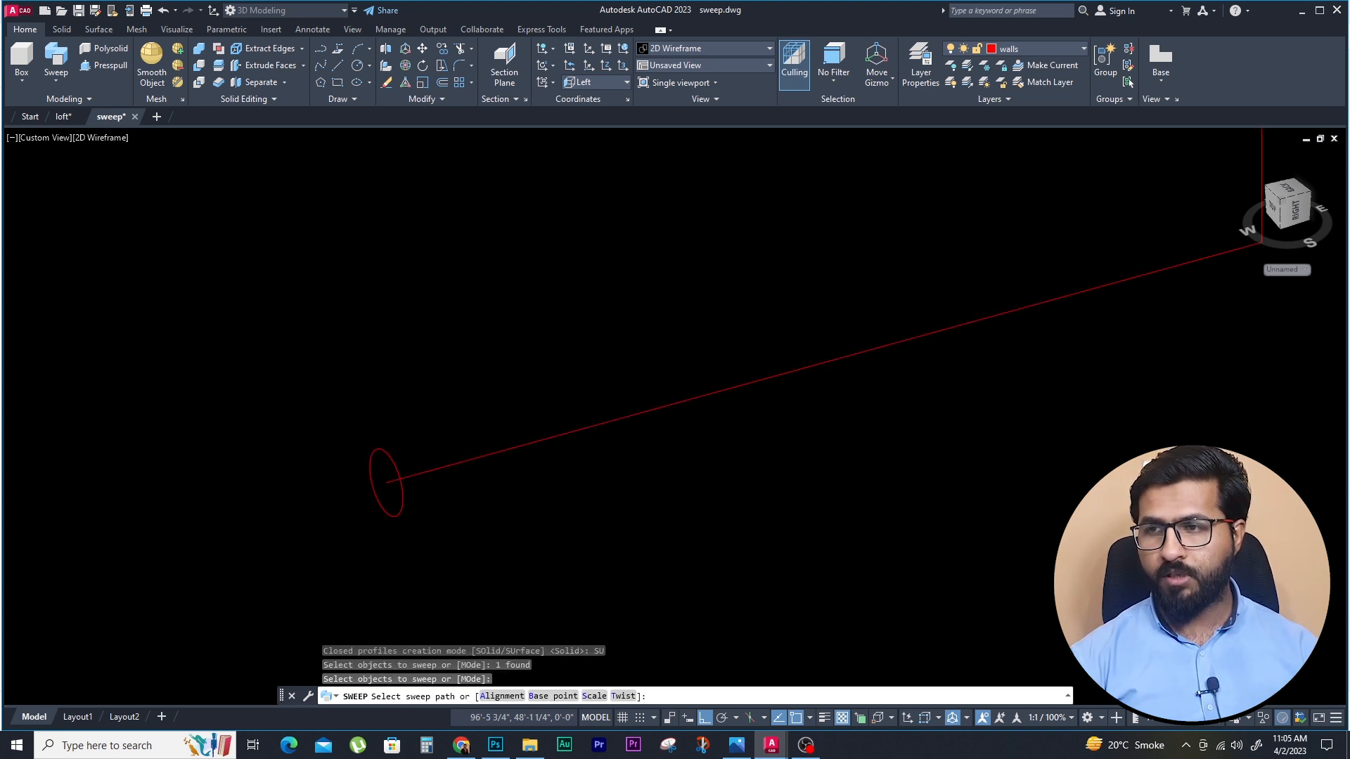
click(473, 459)
scroll(250, 505, down, 5)
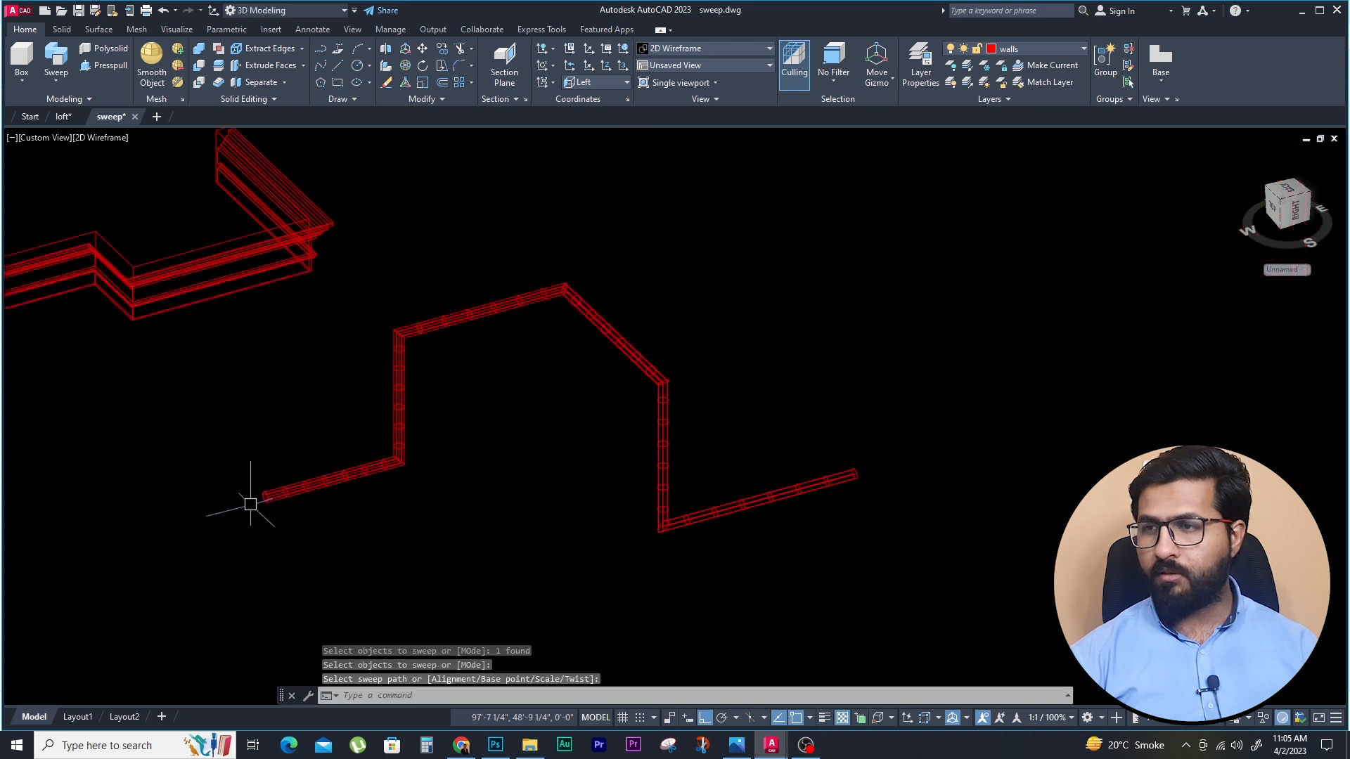
Set the visual style to Conceptual and inspect the end of the swept pipe from different angles
click(101, 139)
click(220, 192)
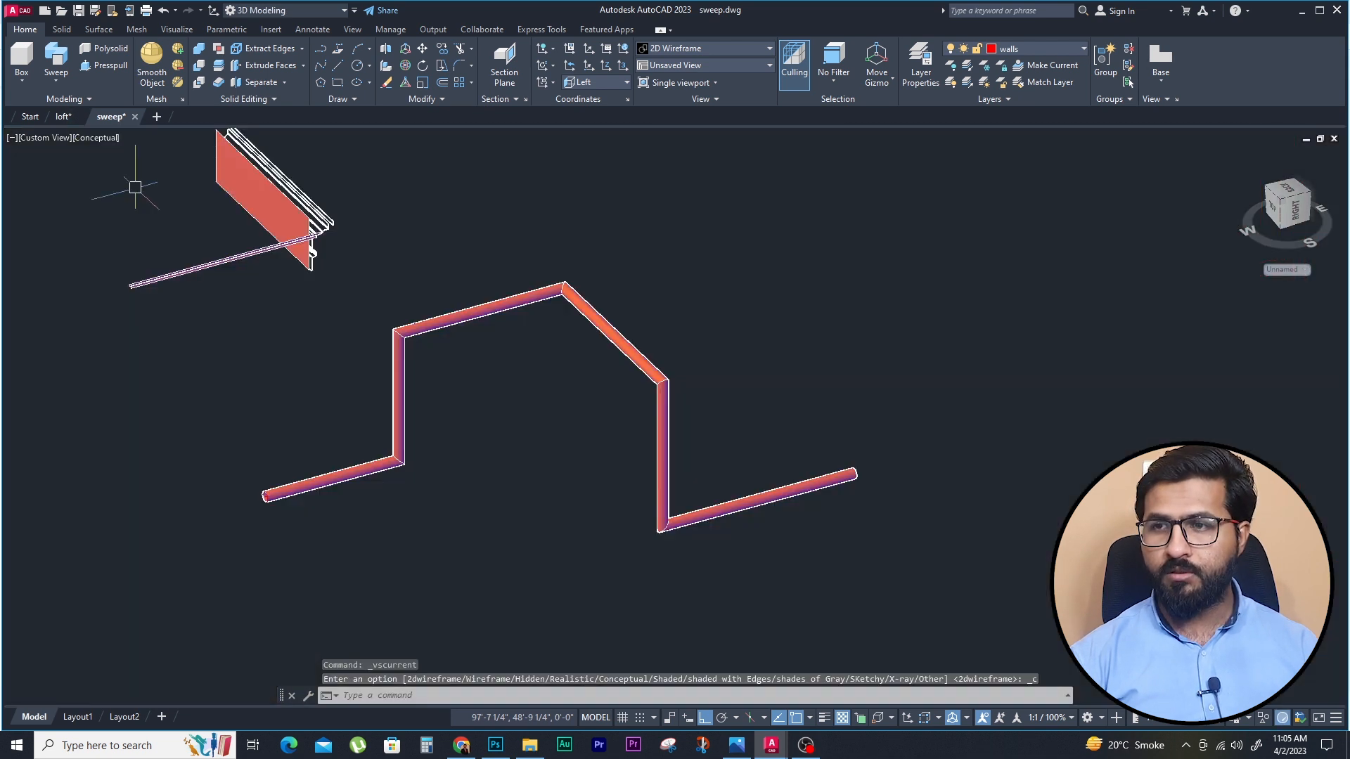
scroll(243, 465, up, 2)
scroll(221, 467, up, 6)
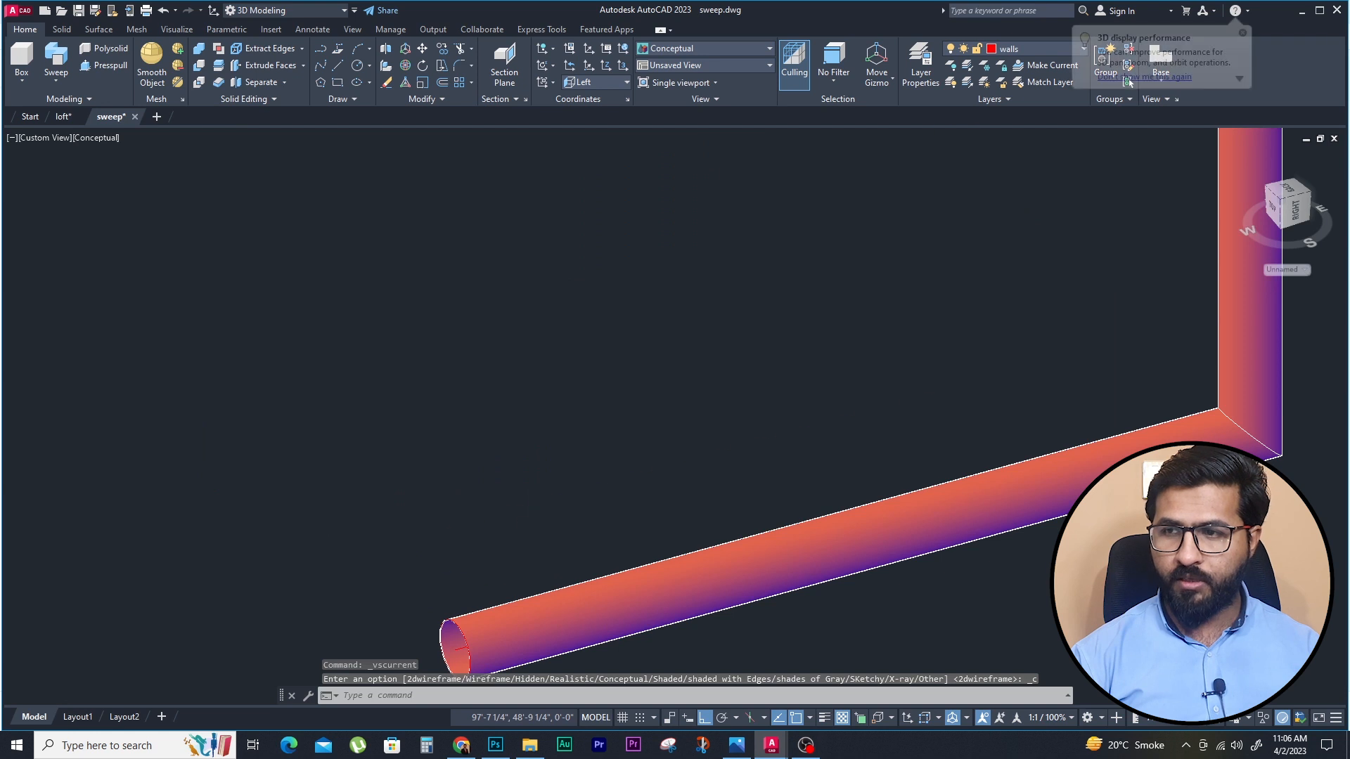
scroll(462, 376, down, 4)
scroll(475, 454, up, 2)
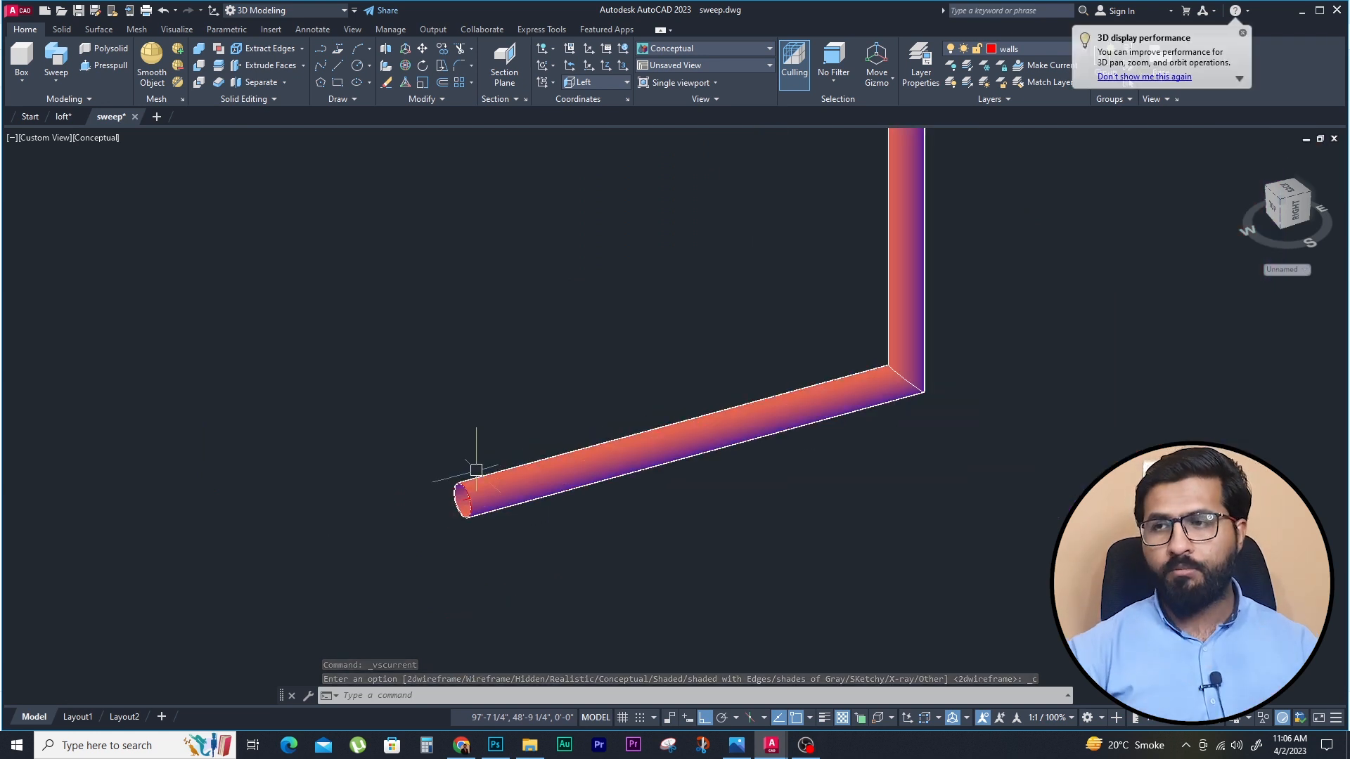
click(485, 483)
shift+middle_drag(563, 482, 717, 464)
middle_drag(679, 458, 428, 307)
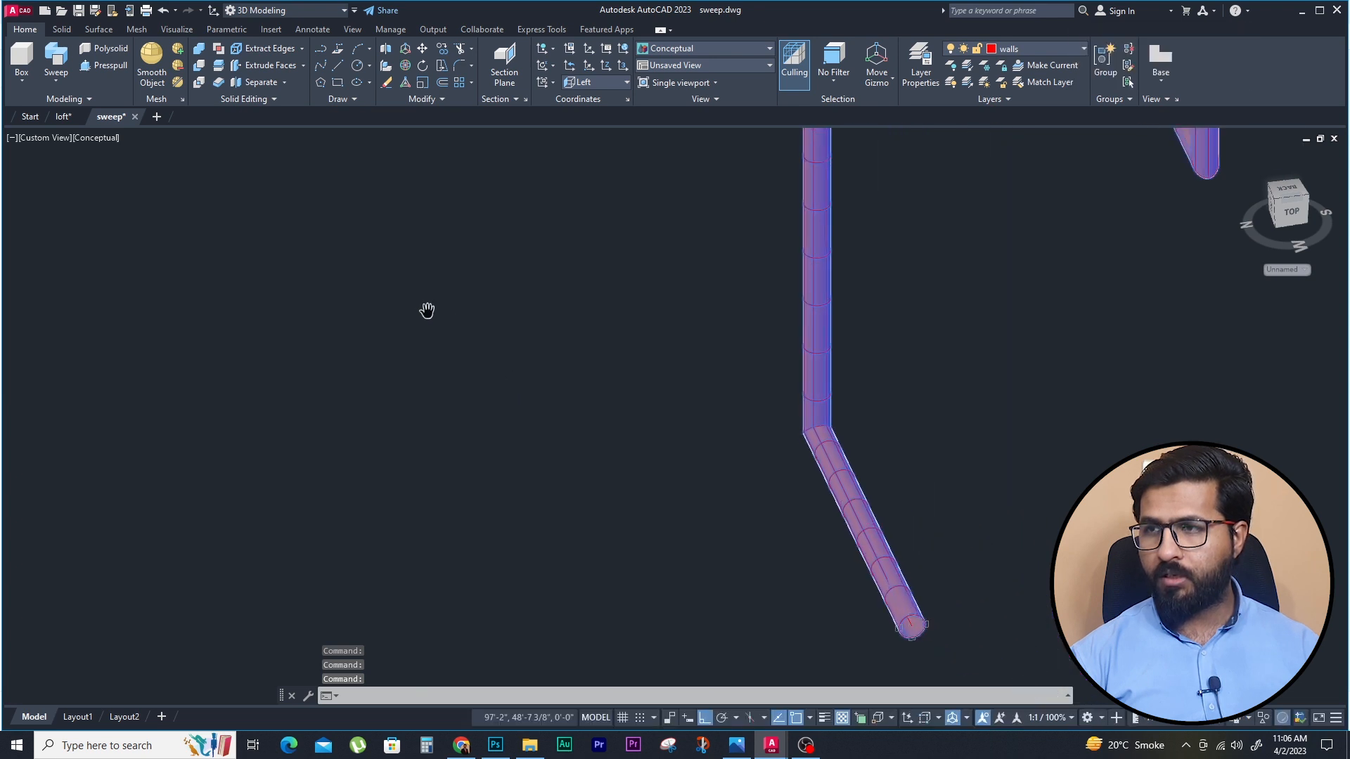
key(Escape)
key(Escape)
key(Escape)
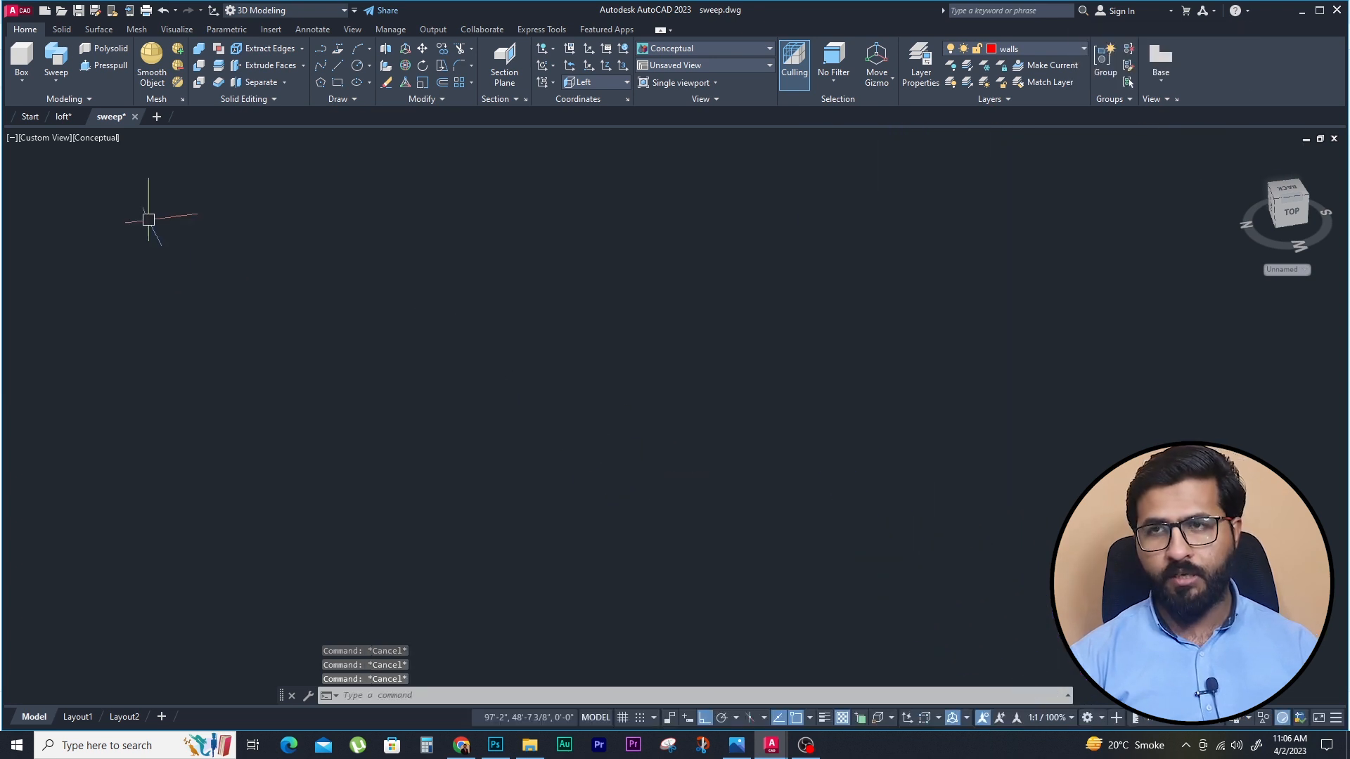
Switch the viewport to the Top view
text(-v)
key(Return)
text(t)
key(Return)
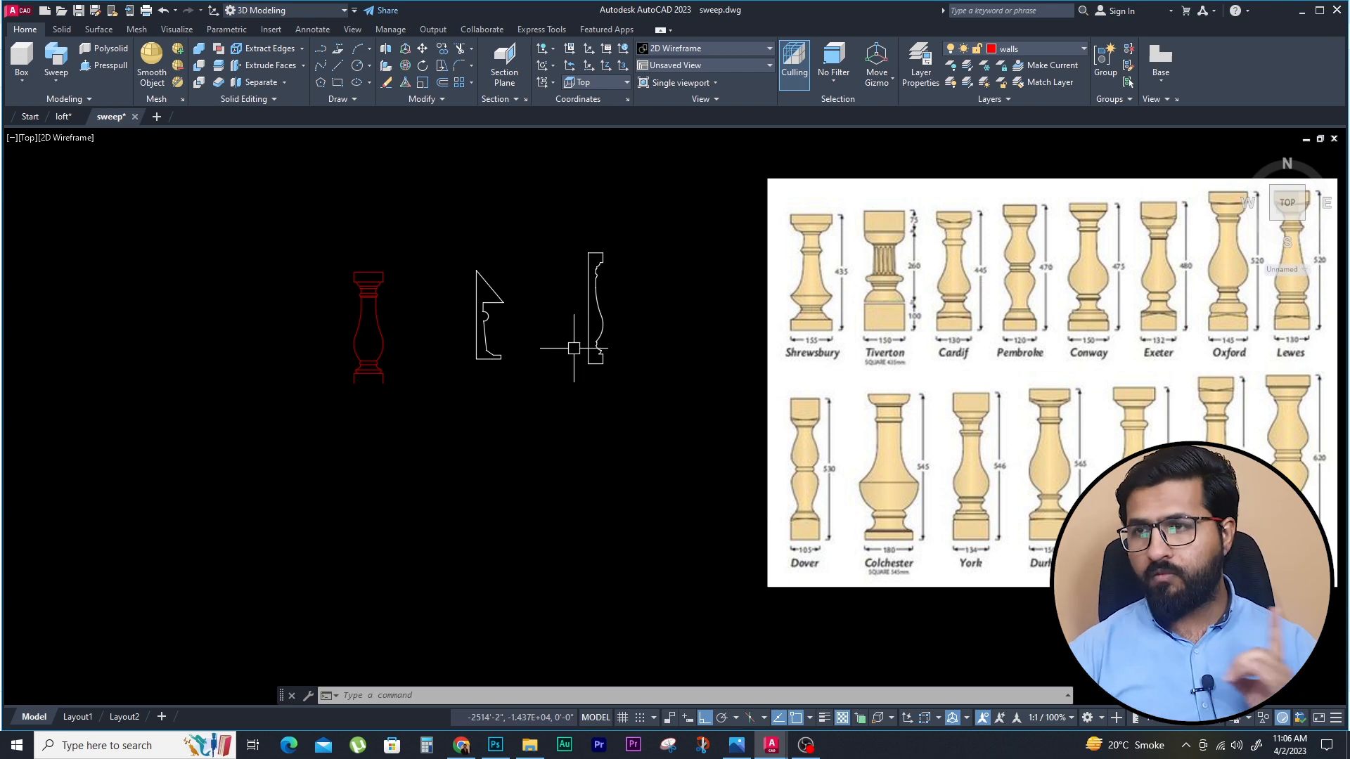
Examine the baluster reference image and the closed baluster half-profile beside it
middle_drag(546, 313, 605, 307)
scroll(606, 308, up, 1)
middle_drag(1116, 285, 457, 281)
scroll(457, 281, down, 2)
scroll(675, 246, up, 4)
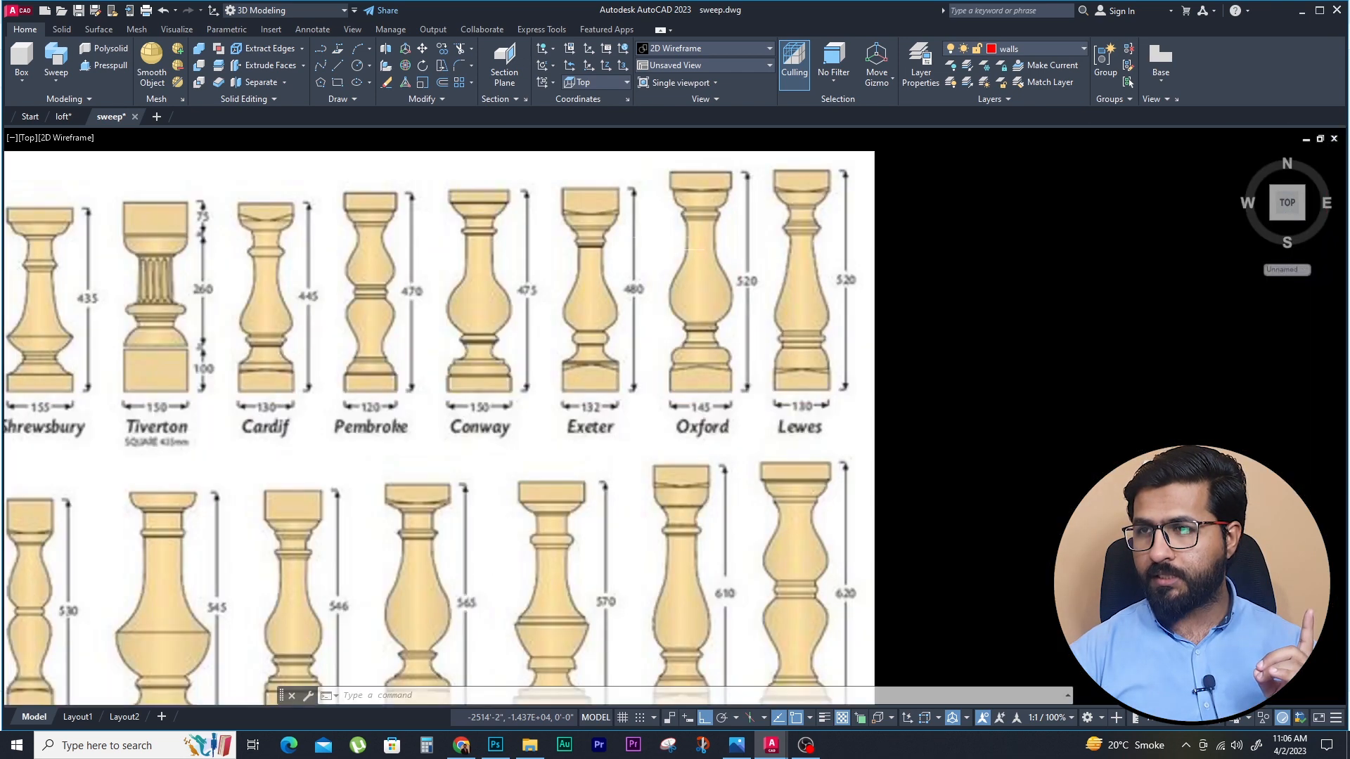
scroll(611, 376, down, 2)
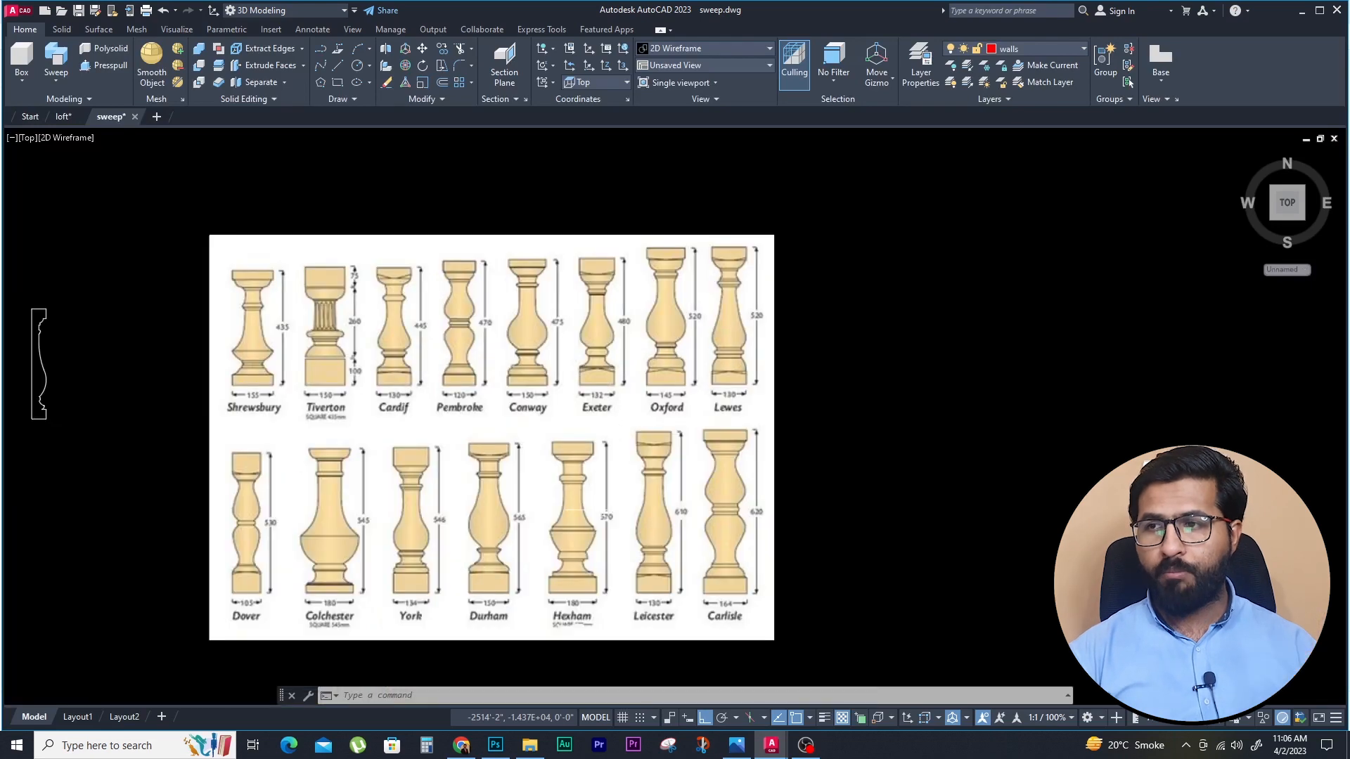
scroll(602, 511, up, 2)
key(Escape)
scroll(636, 478, down, 4)
scroll(270, 374, up, 4)
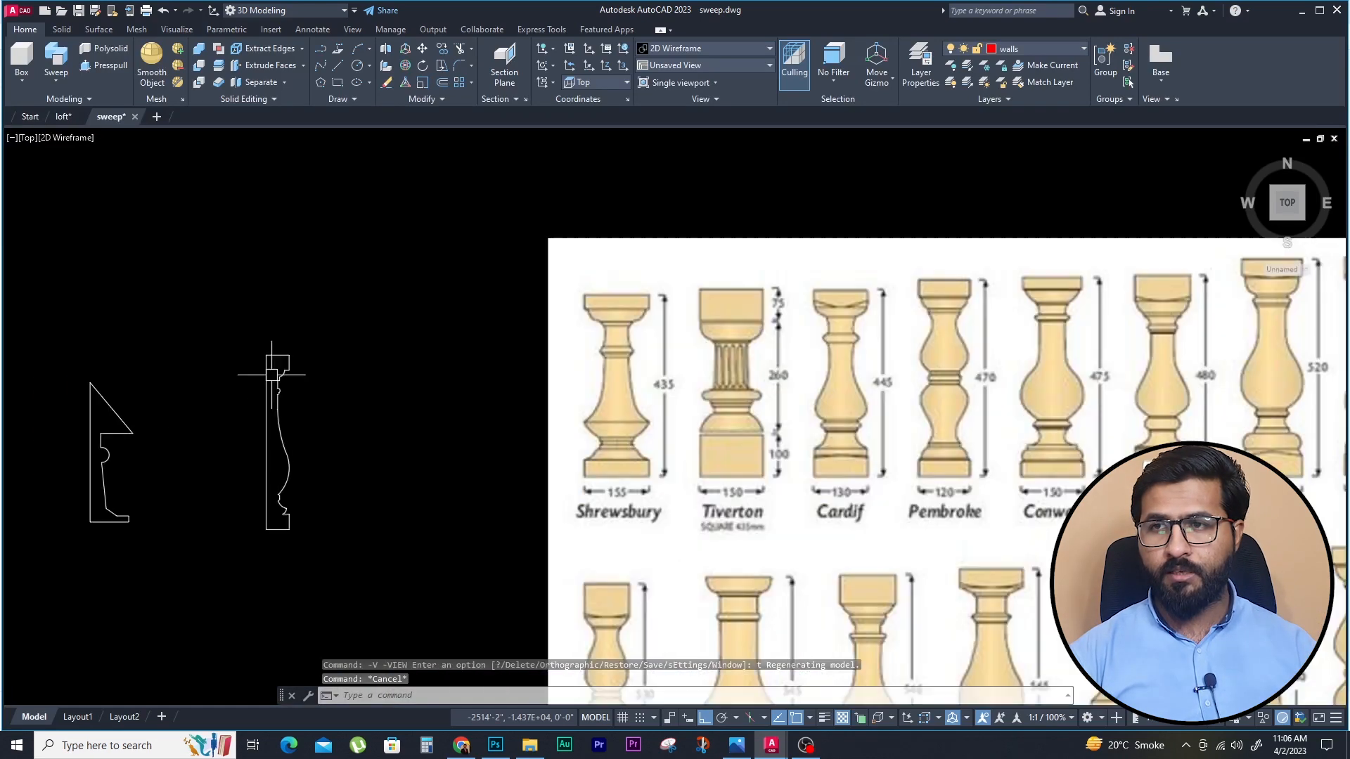
click(271, 375)
click(222, 400)
scroll(261, 413, up, 2)
key(Escape)
key(Escape)
key(Escape)
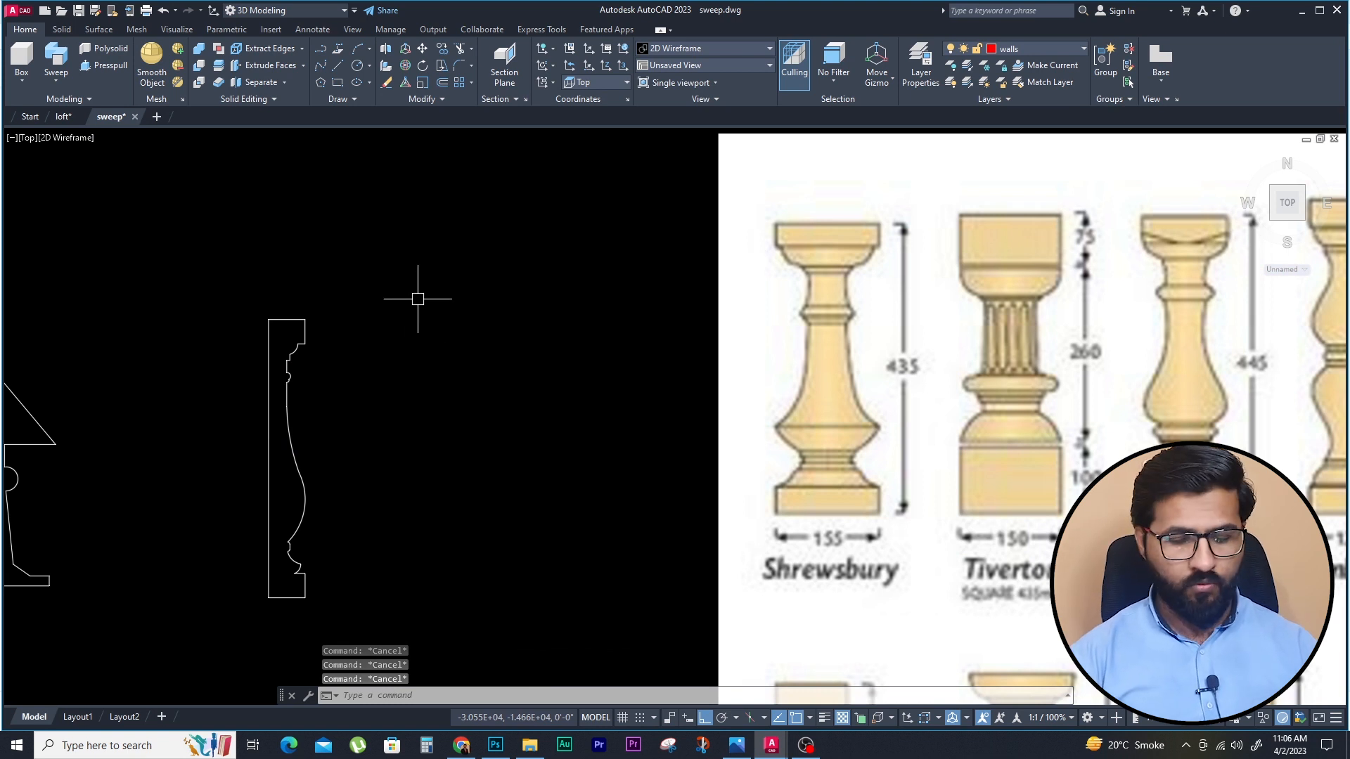
Revolve the closed baluster half-profile 360 degrees about its straight vertical edge
text(rev)
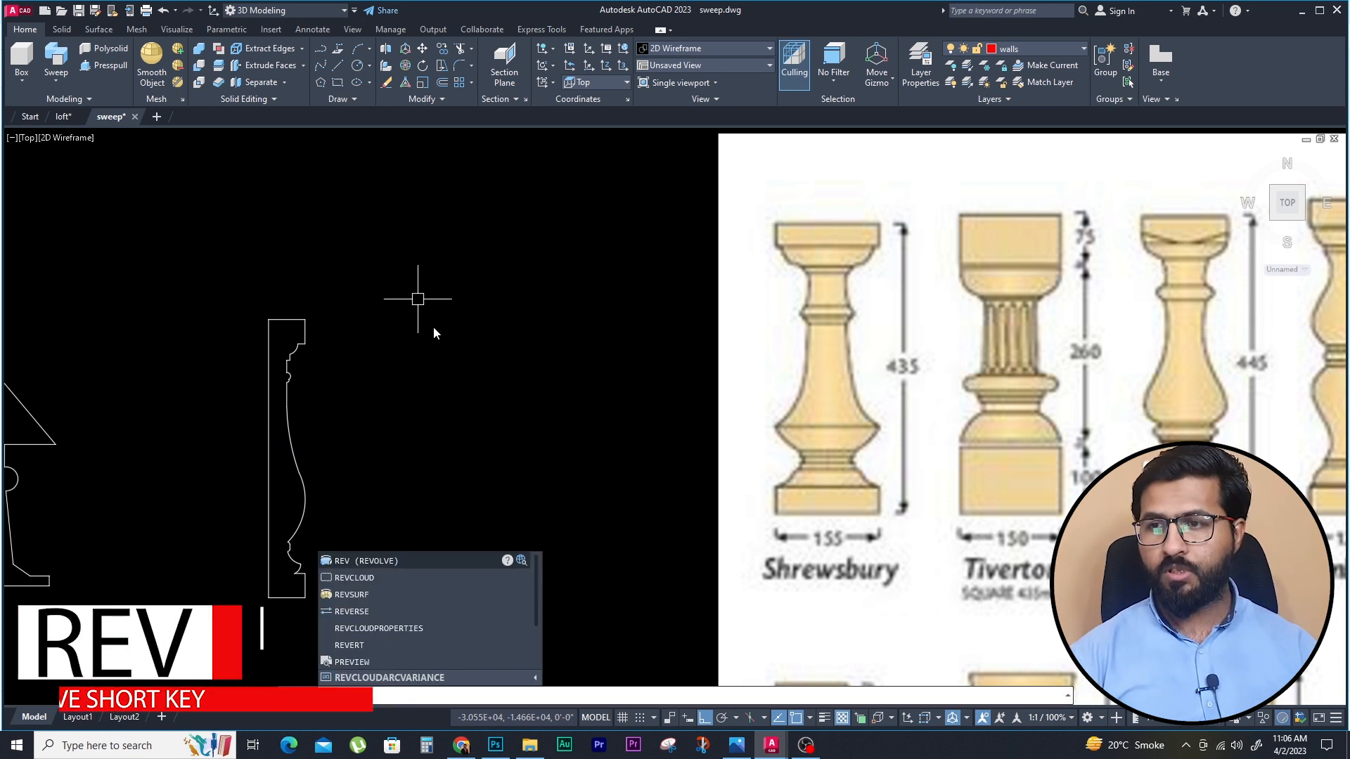
key(Return)
click(388, 230)
click(172, 599)
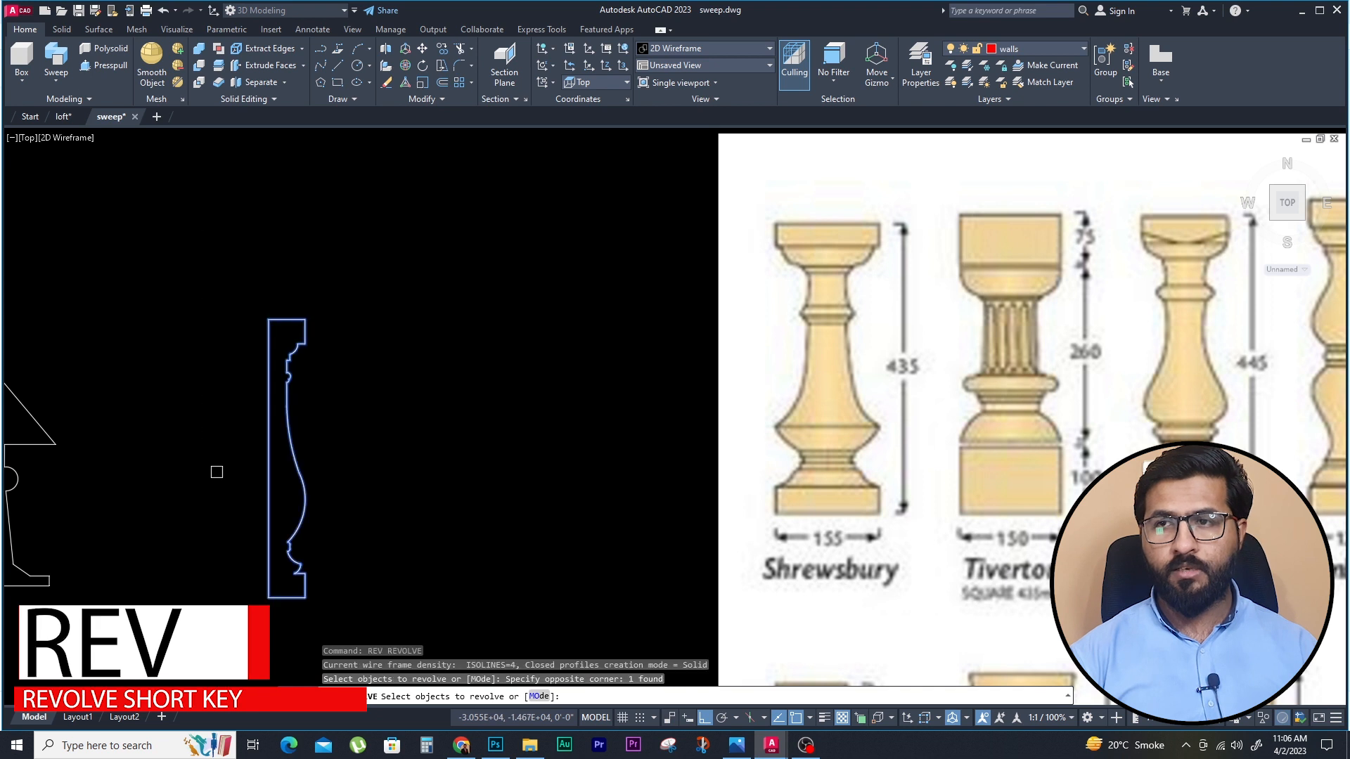
key(Return)
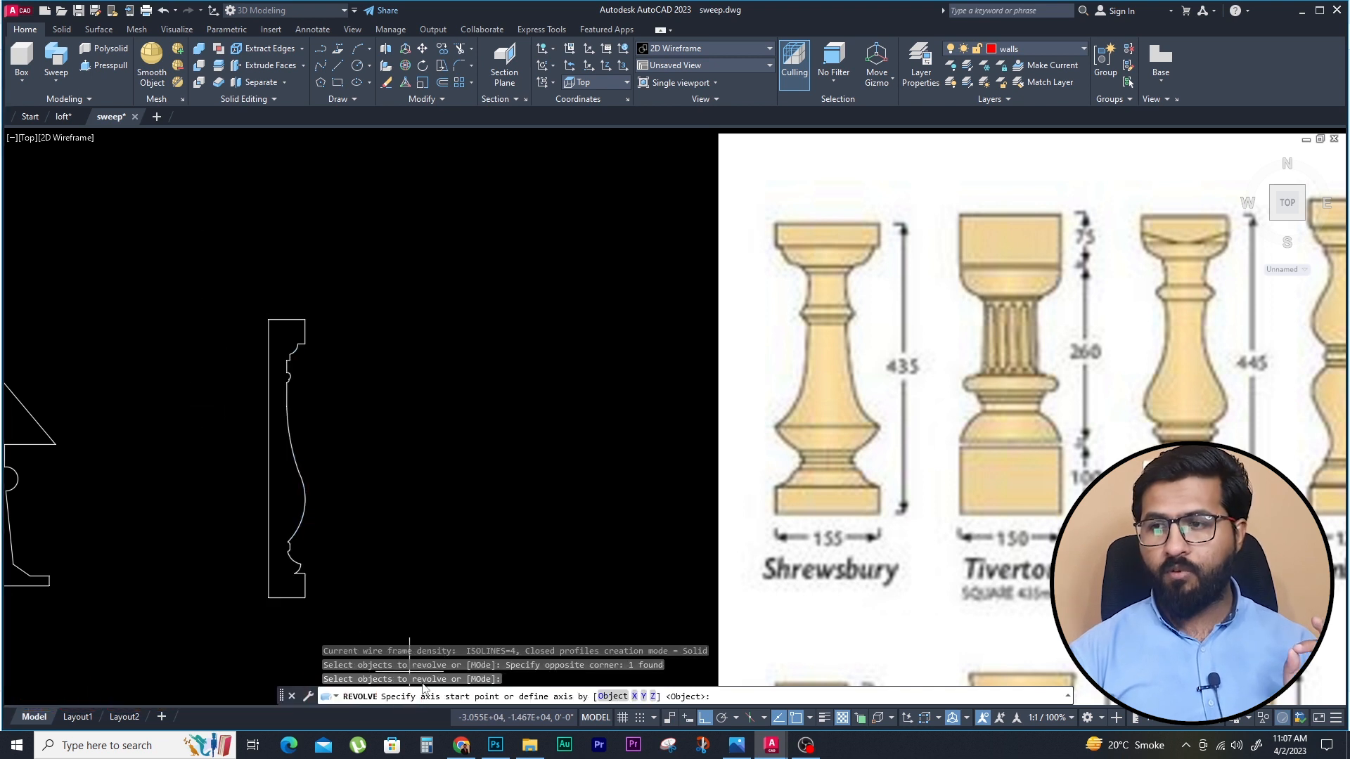
click(269, 320)
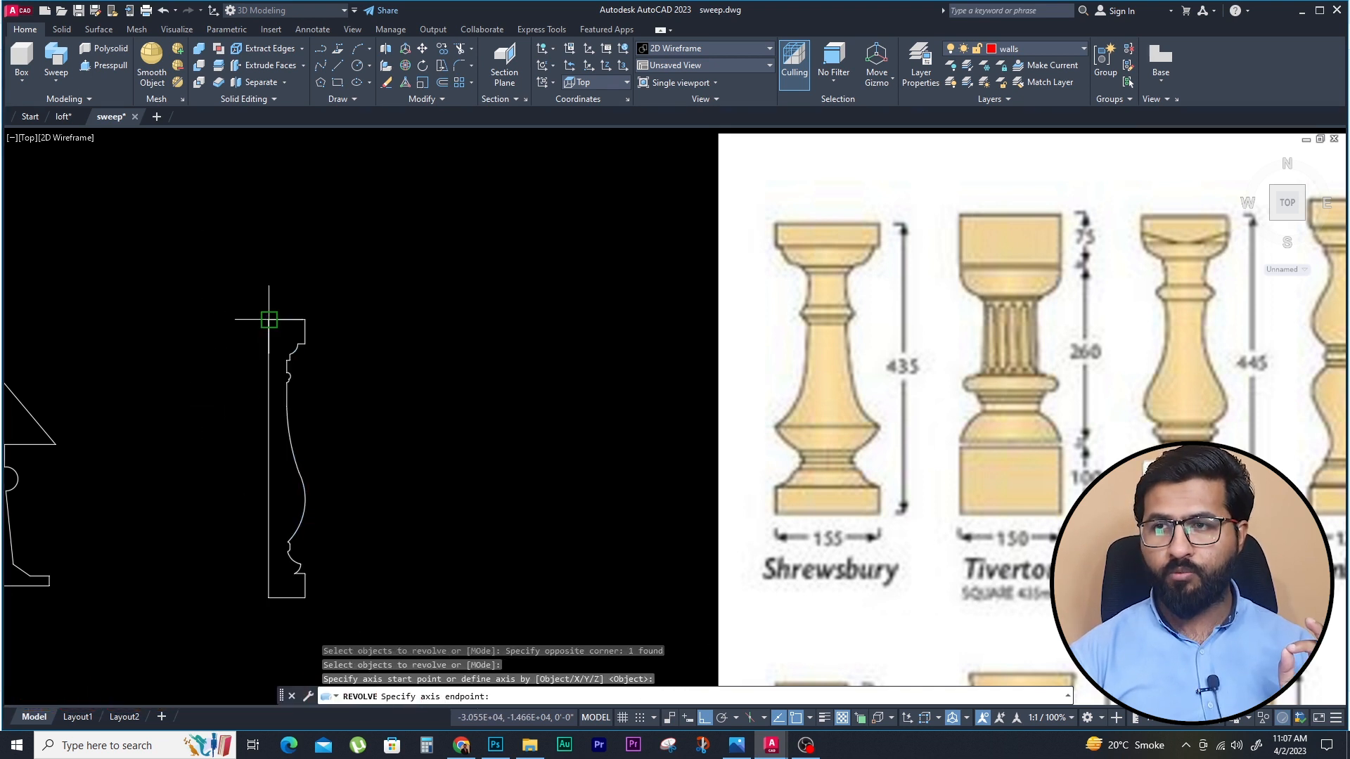
click(269, 597)
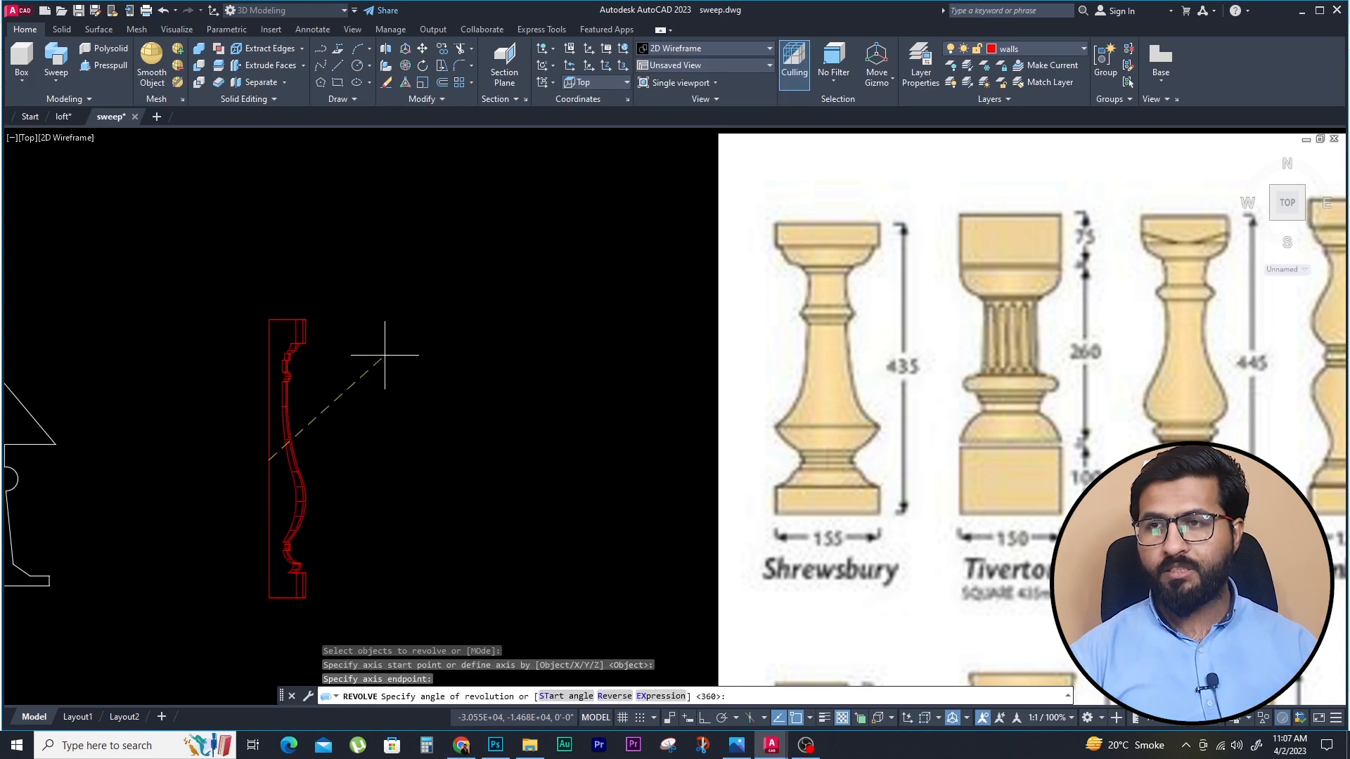
scroll(379, 405, down, 2)
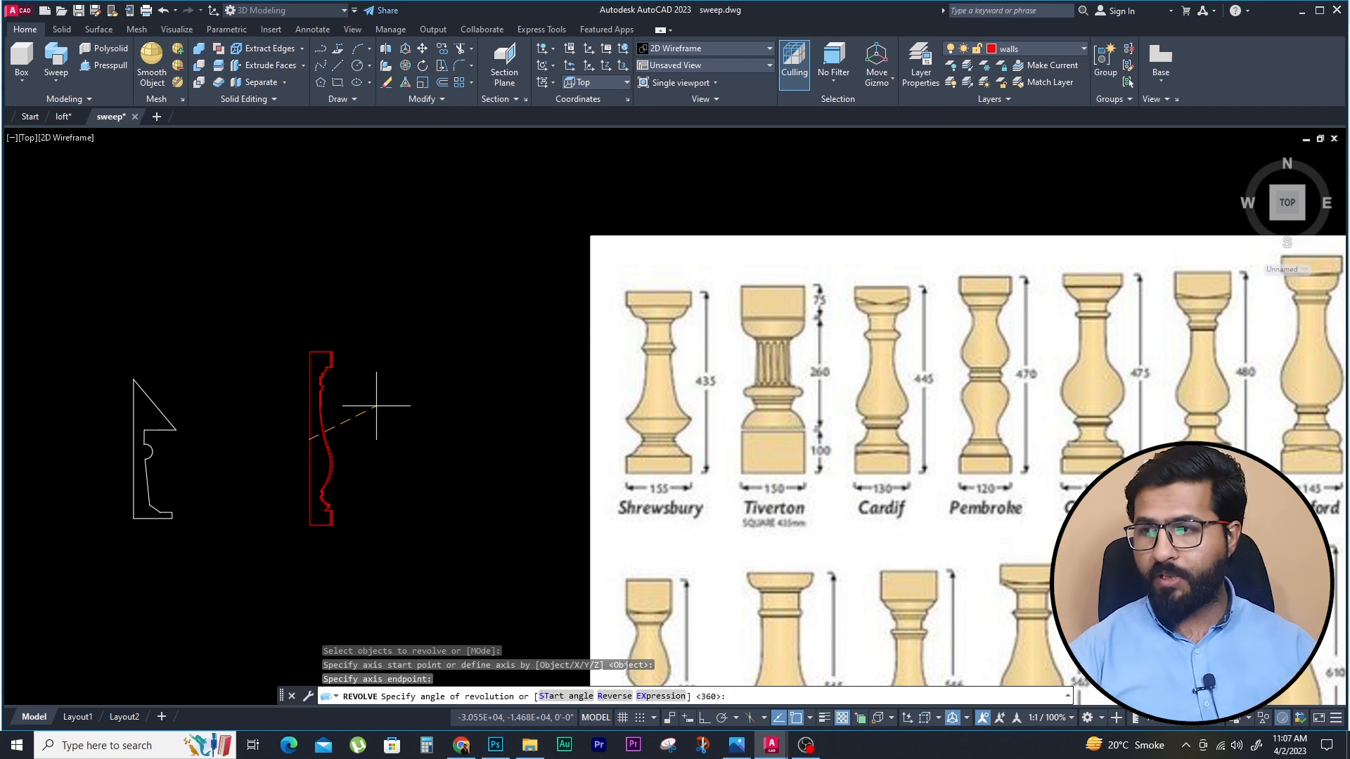
key(Return)
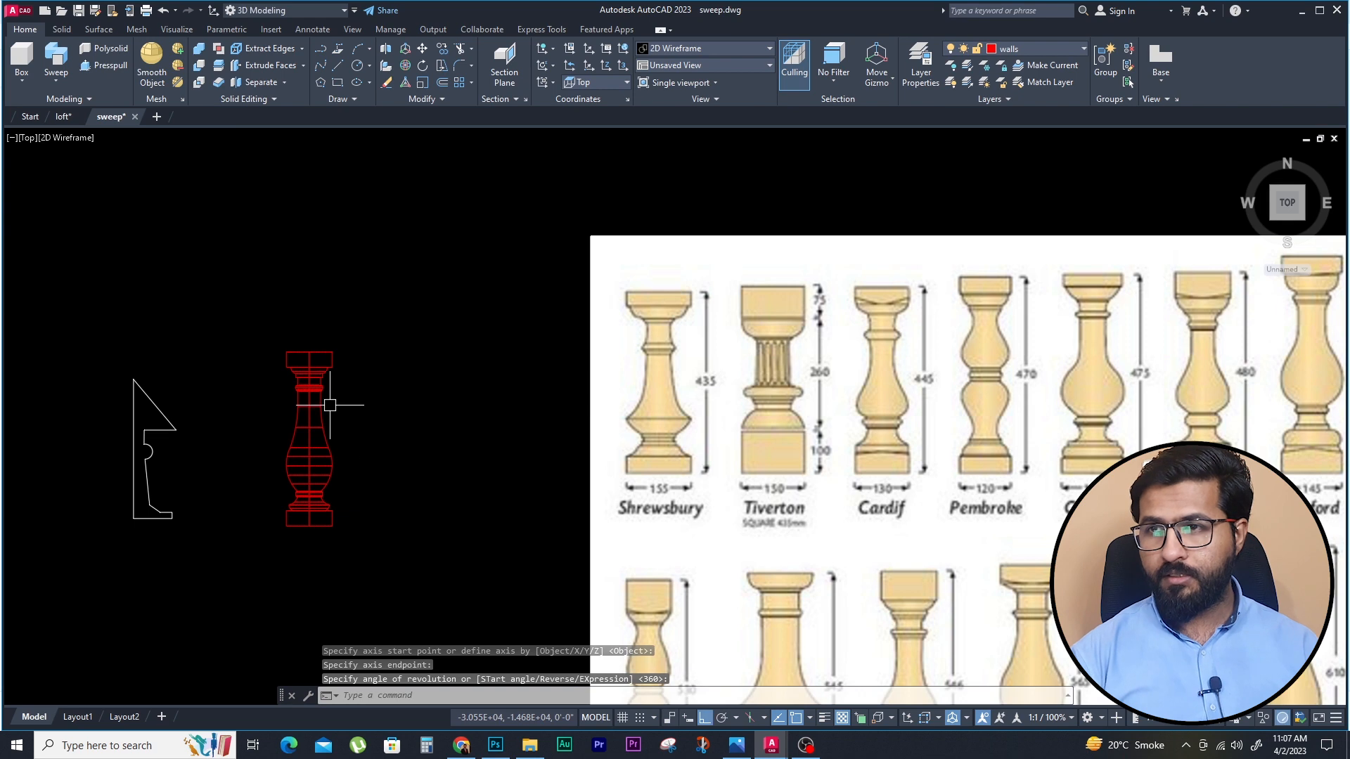
Orbit around the revolved baluster and examine its wireframe from an angled view
click(390, 384)
click(272, 426)
shift+middle_drag(347, 497, 537, 145)
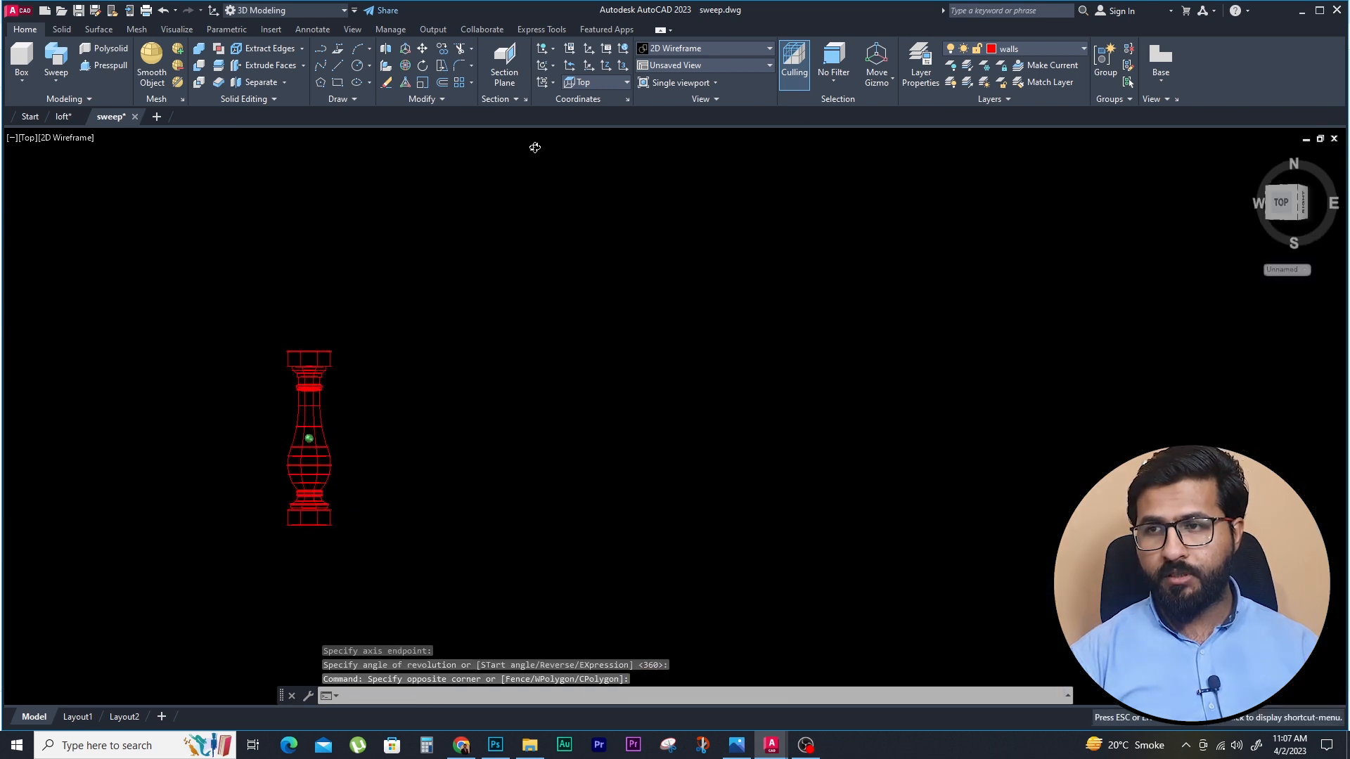
middle_drag(453, 253, 378, 506)
scroll(378, 506, down, 5)
key(Escape)
key(Escape)
scroll(562, 317, up, 6)
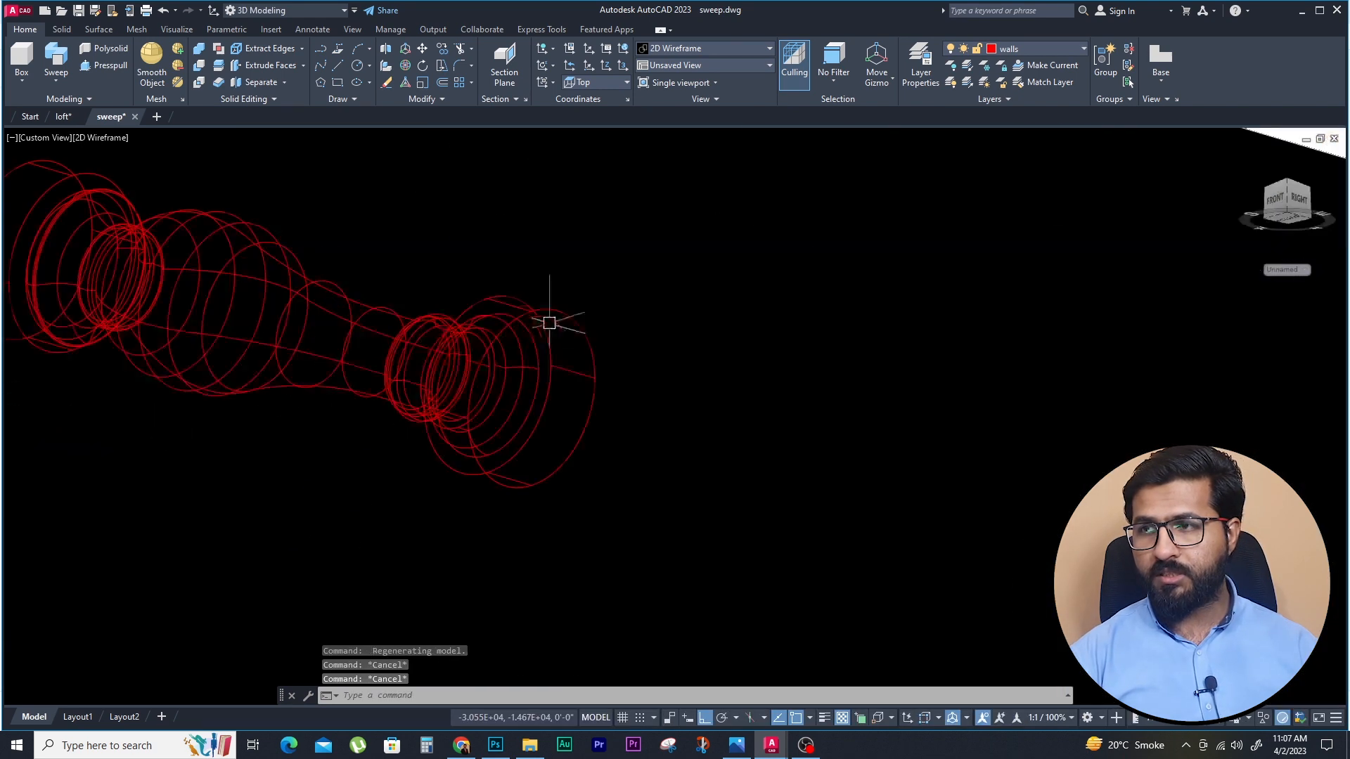
scroll(250, 358, down, 3)
Set the visual style to Conceptual and inspect the revolved baluster upright from another angle
click(98, 138)
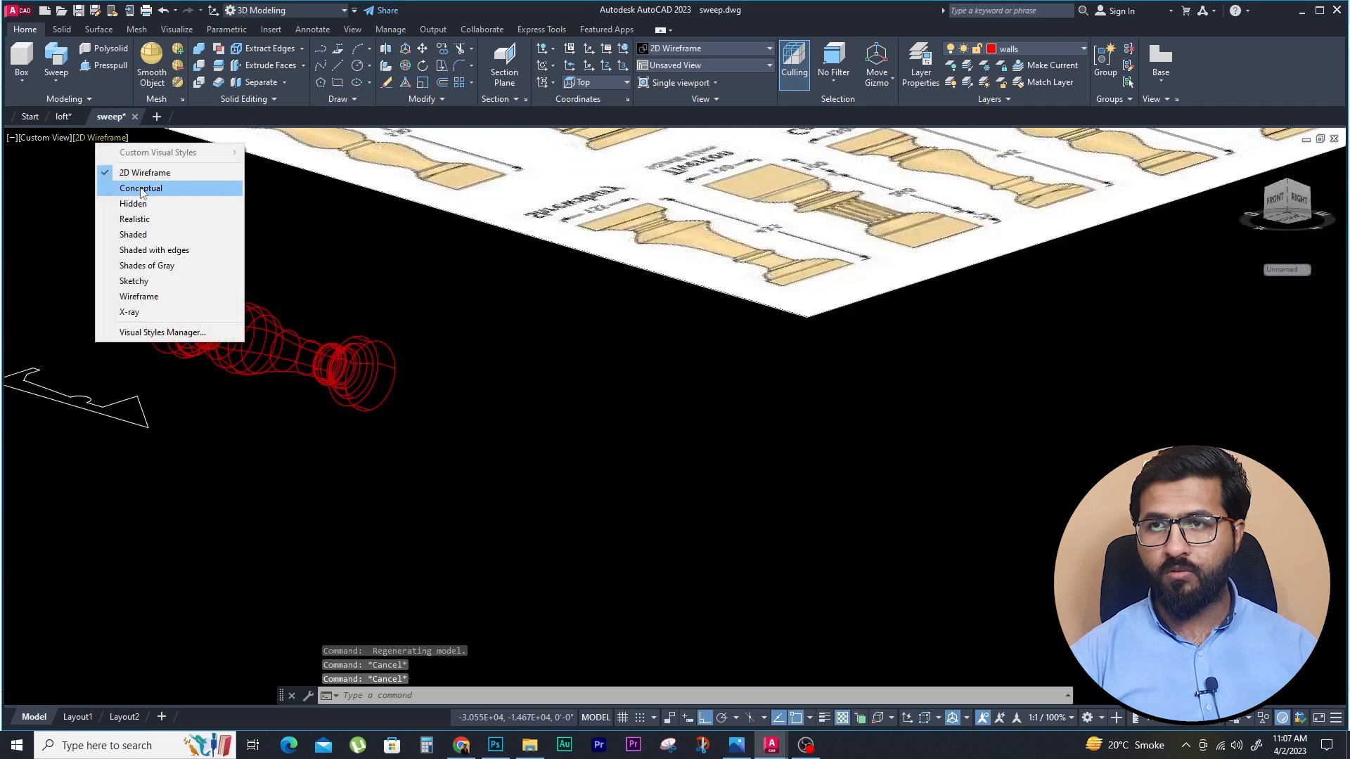
click(133, 187)
shift+middle_drag(310, 366, 436, 465)
key(Escape)
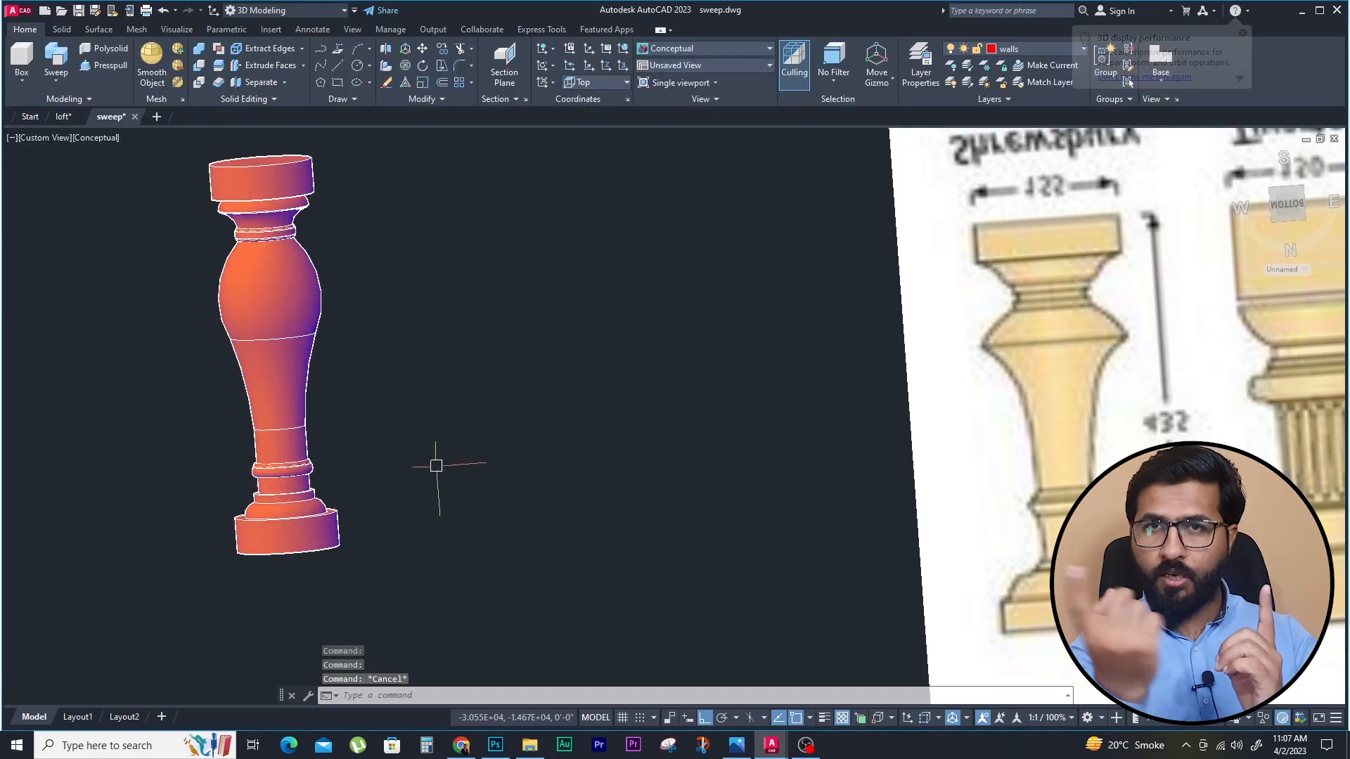
key(Escape)
key(Escape)
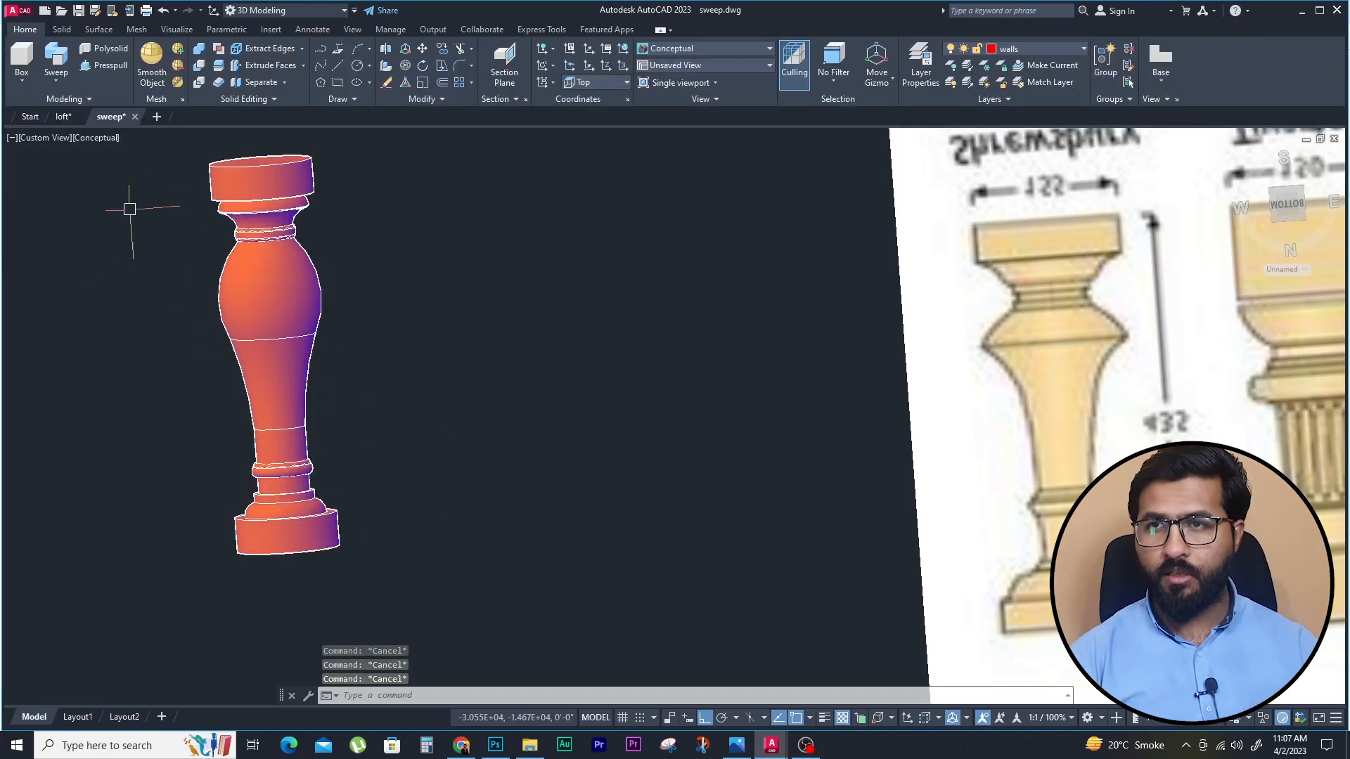
Return to the 2D Wireframe visual style and the Top view, framing the second closed half-profile beside the baluster
click(98, 138)
click(135, 172)
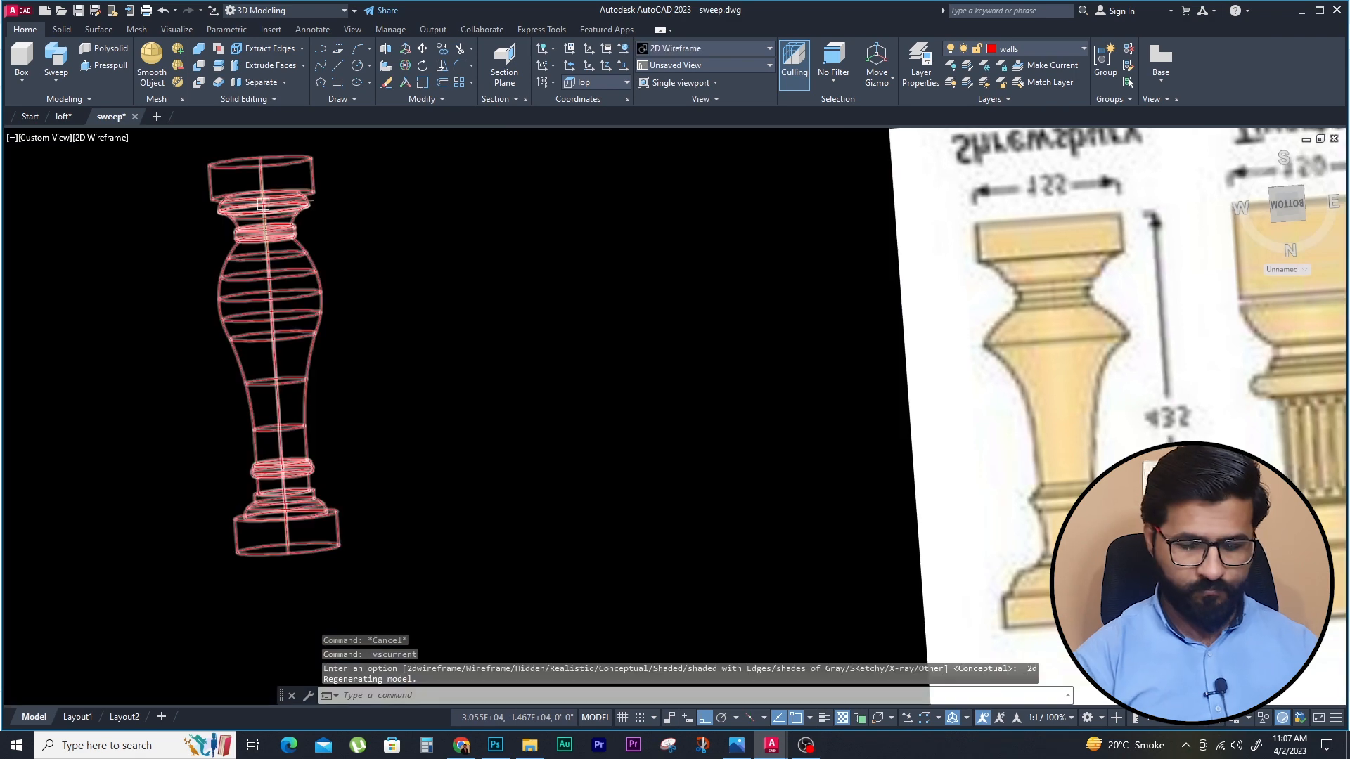
text(-v)
key(Return)
text(t)
key(Return)
key(Escape)
scroll(168, 183, up, 6)
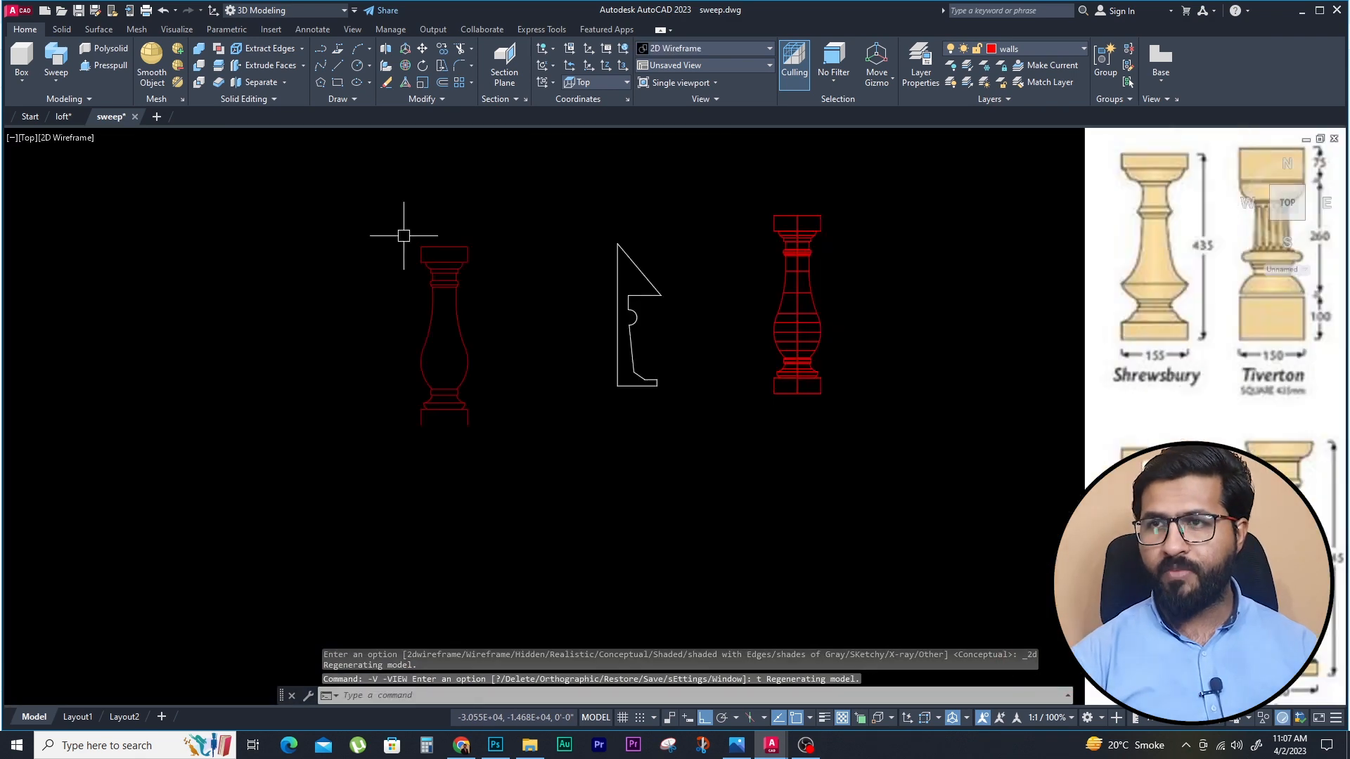
click(681, 246)
key(Escape)
key(Escape)
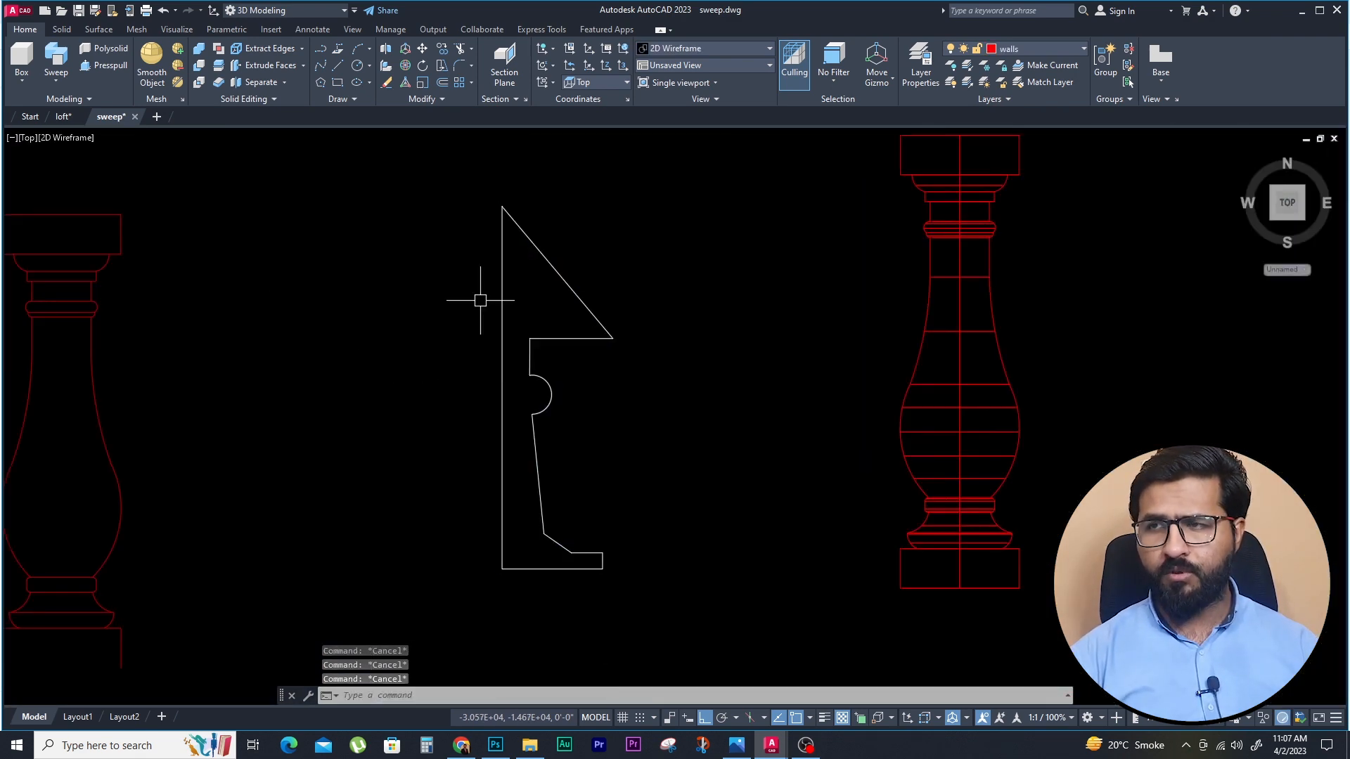
Revolve the white closed half-profile 270 degrees about its straight vertical edge
scroll(437, 317, down, 2)
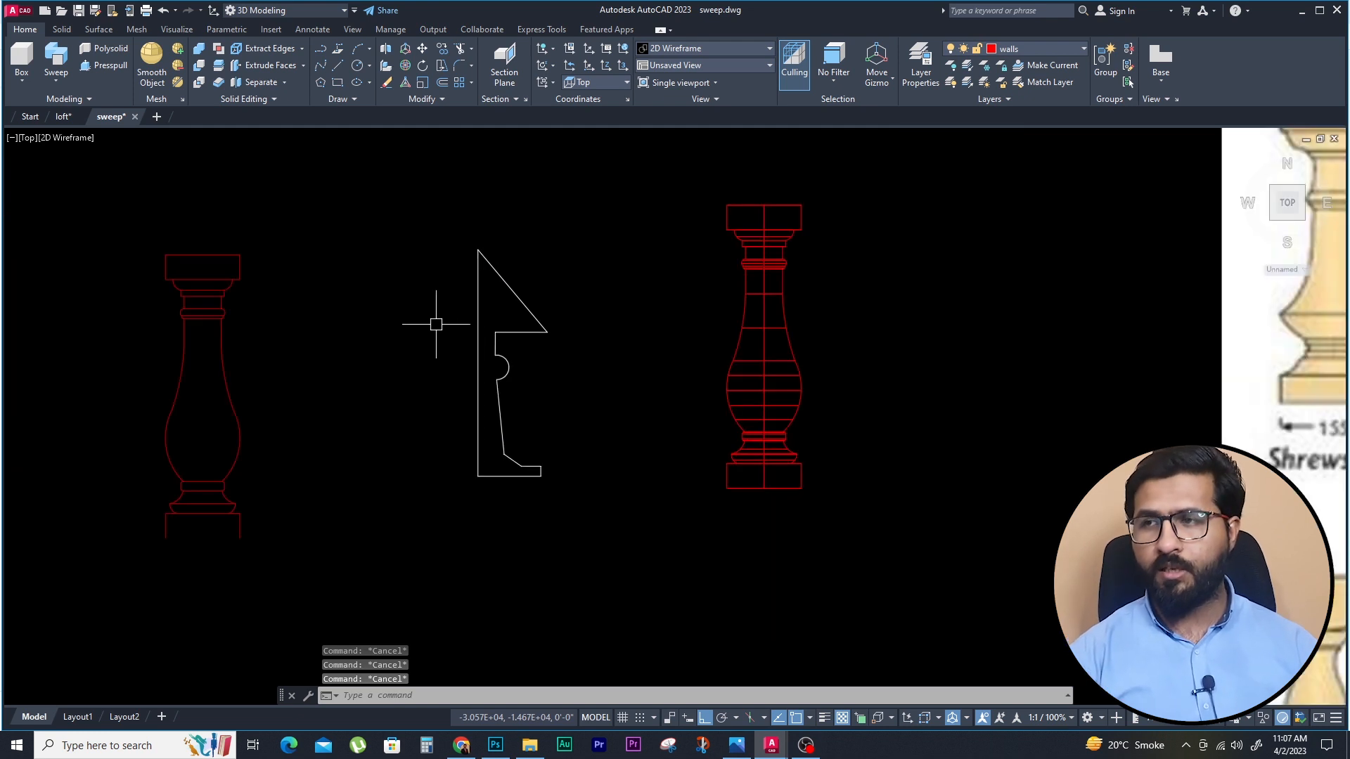
text(rev)
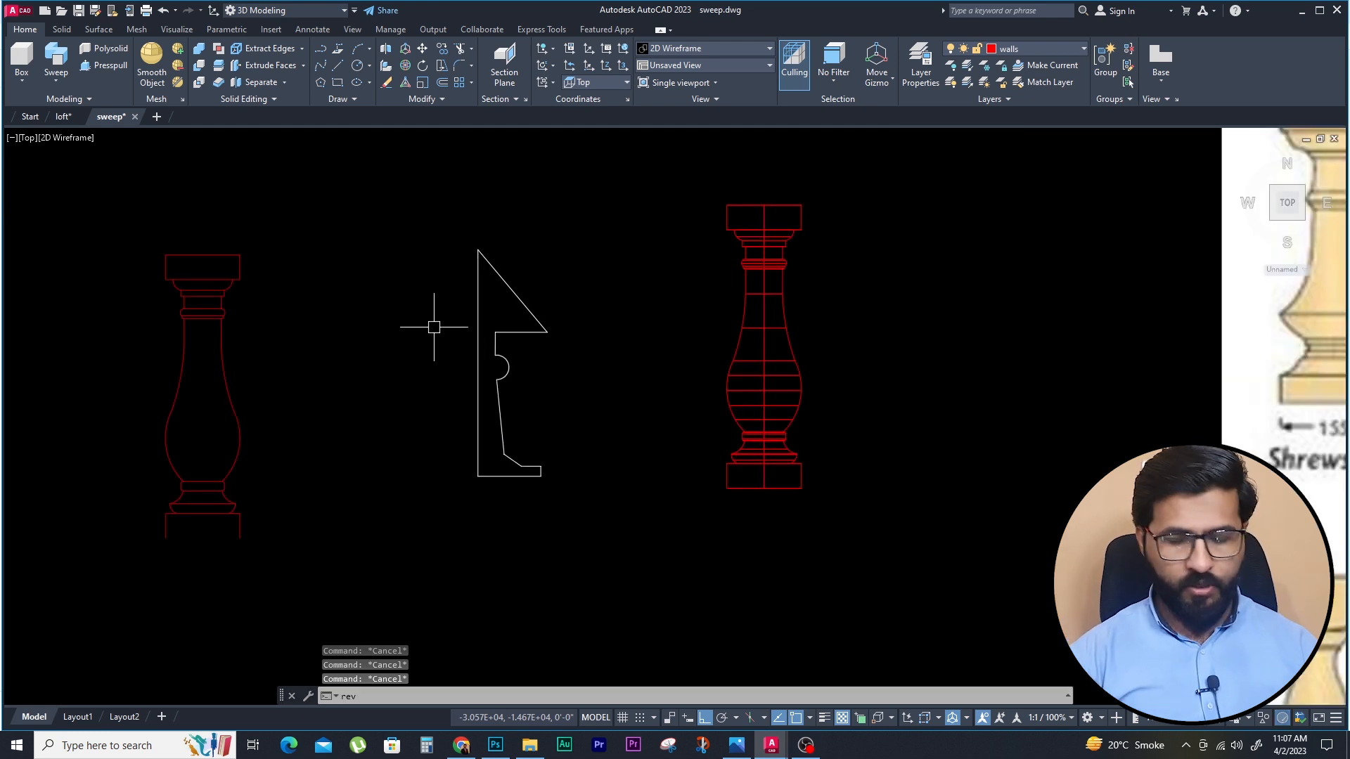
key(Return)
click(537, 326)
click(412, 381)
key(Return)
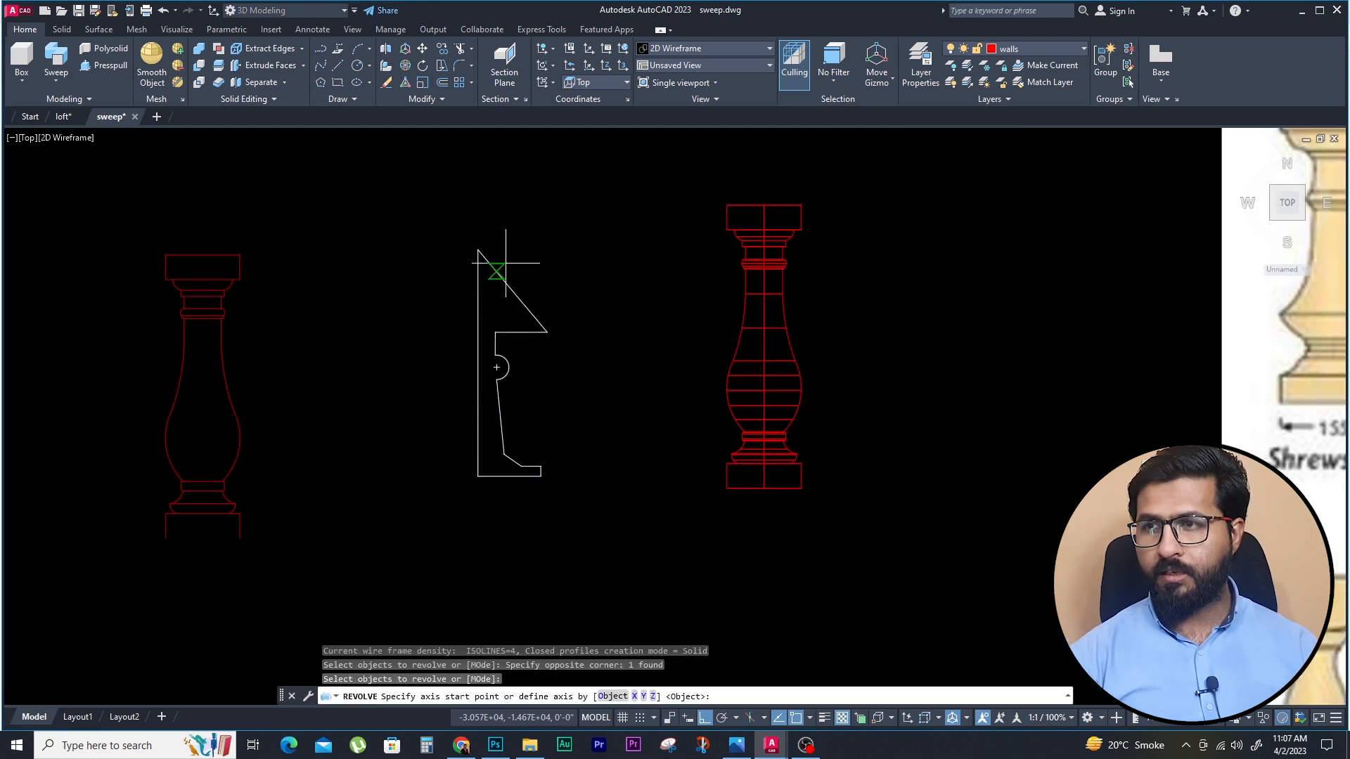
click(478, 250)
click(479, 476)
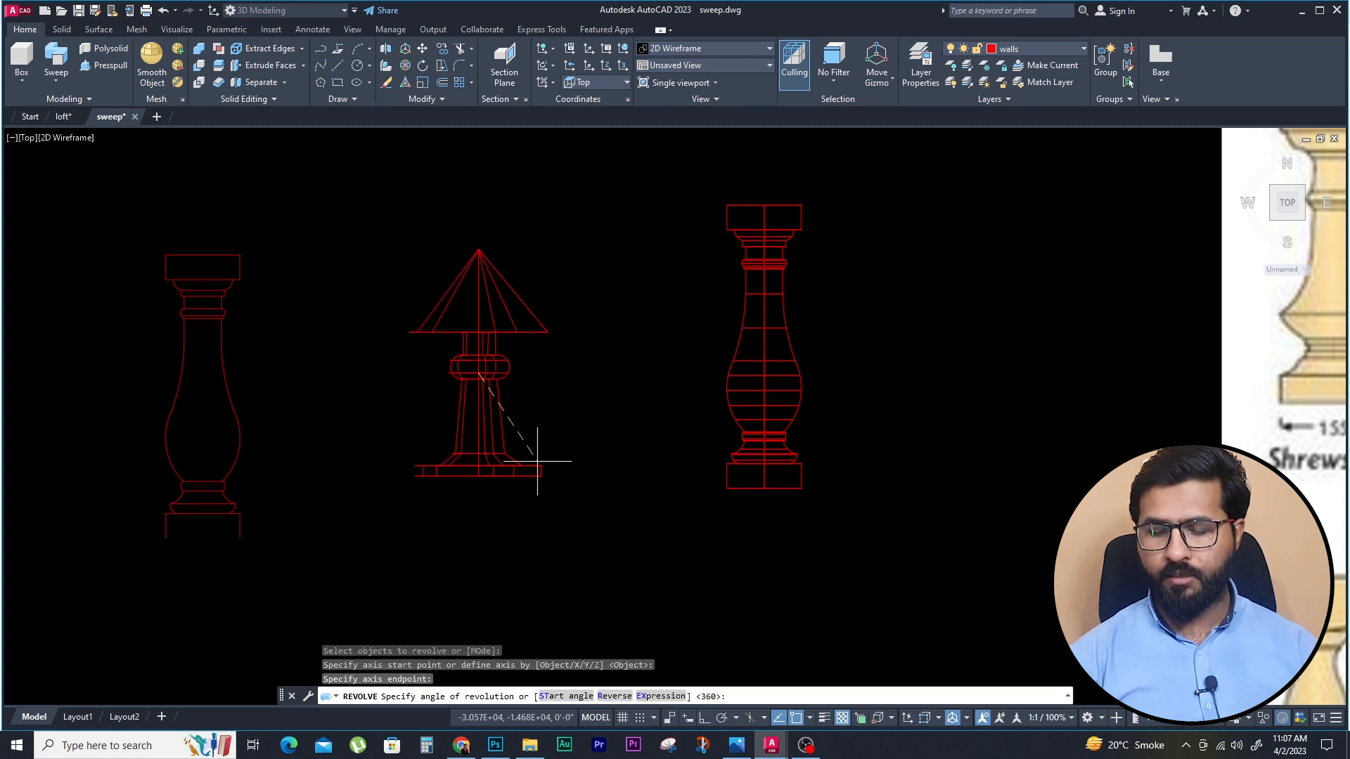
text(270)
key(Escape)
key(Escape)
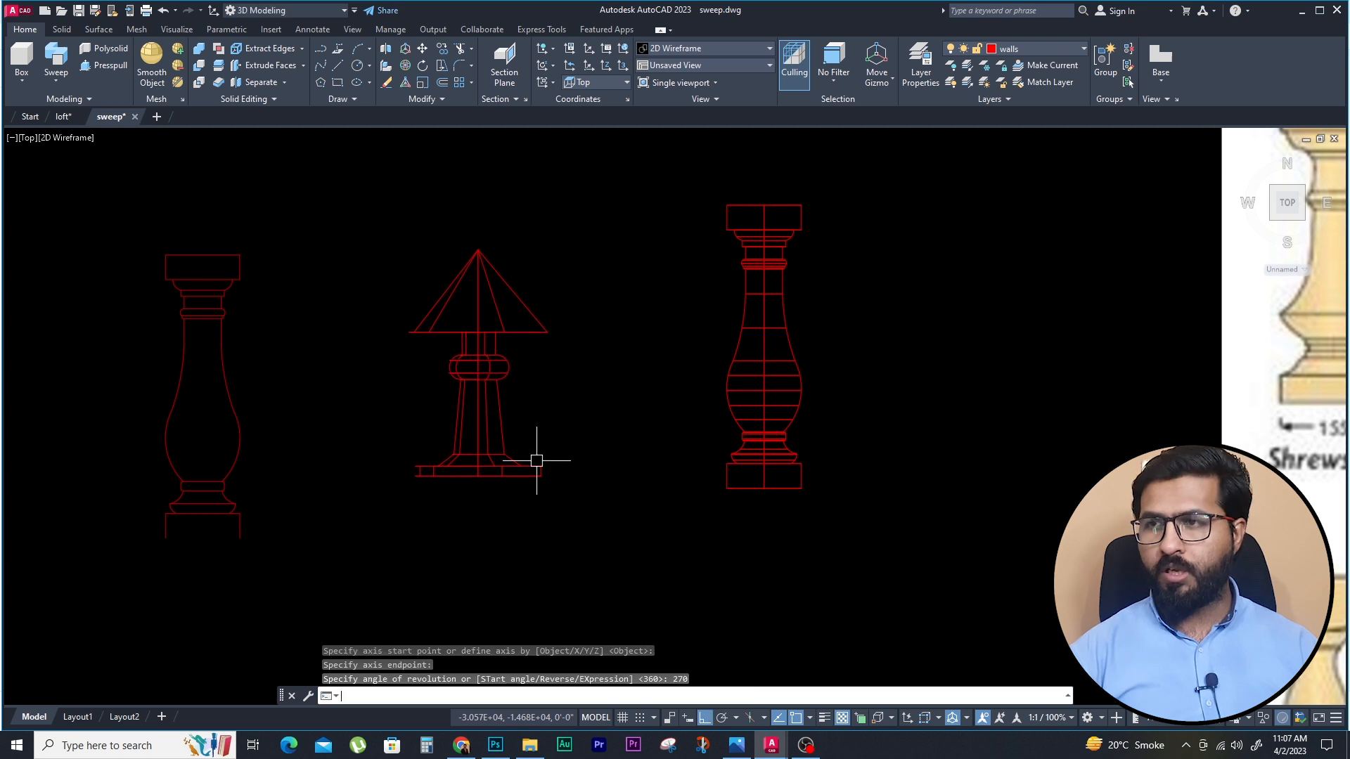
Switch to the SW Isometric view and the Conceptual visual style to show the revolved solids
click(542, 241)
click(458, 333)
key(Escape)
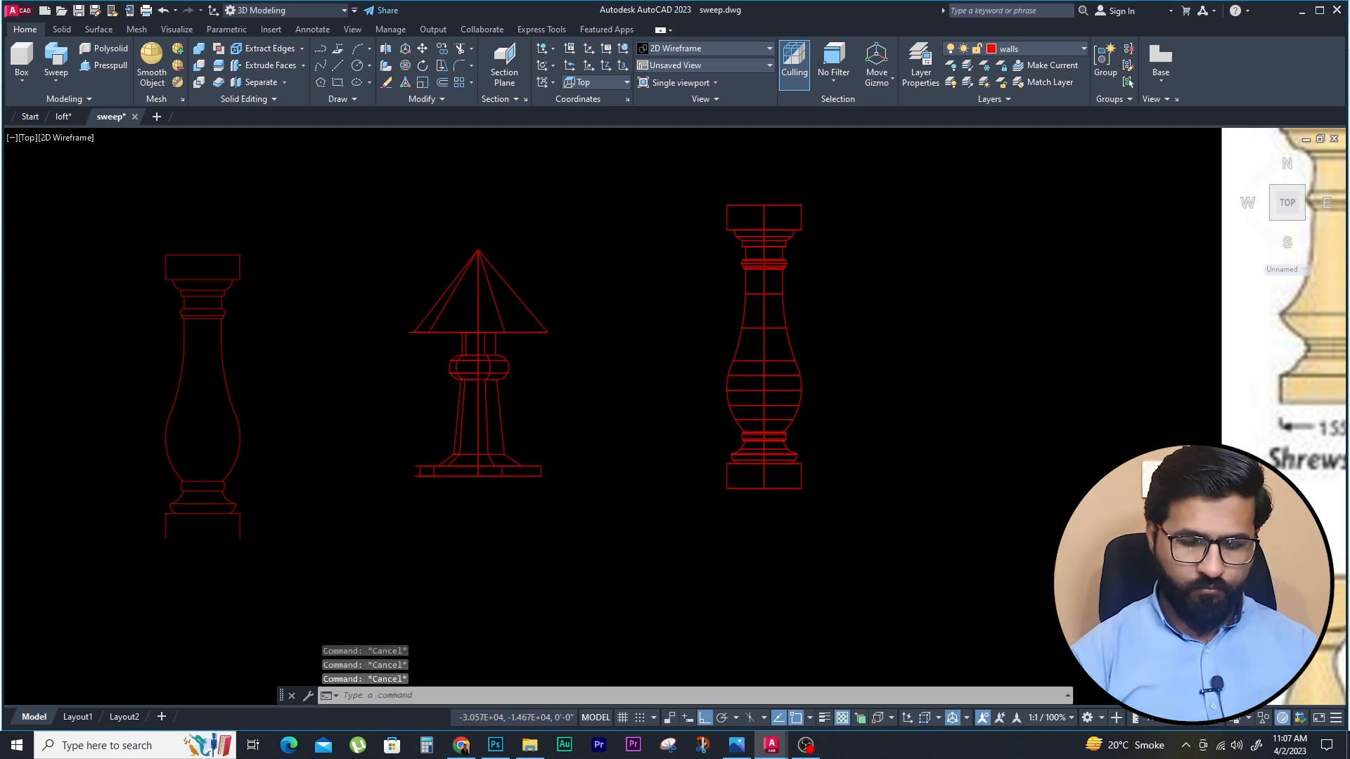
text(-v)
key(Return)
text(sw)
key(Return)
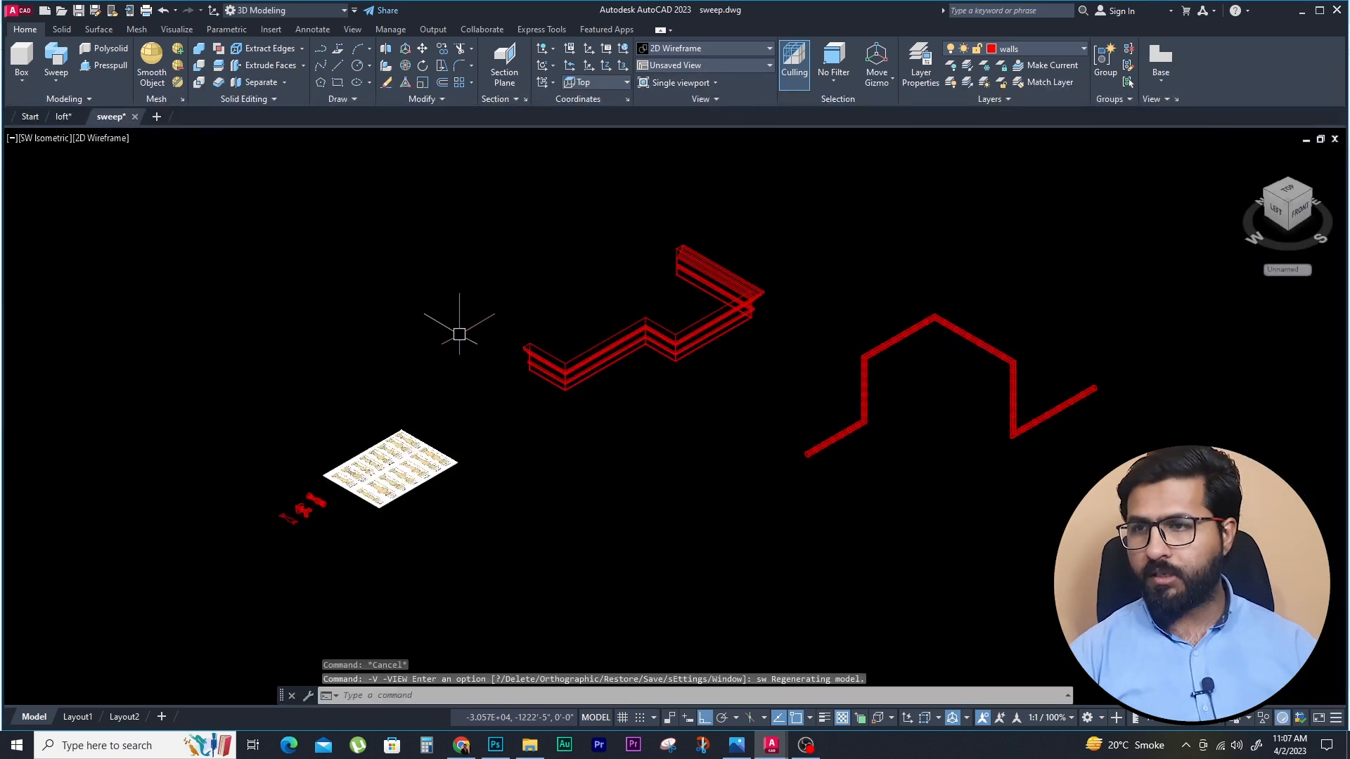
click(102, 138)
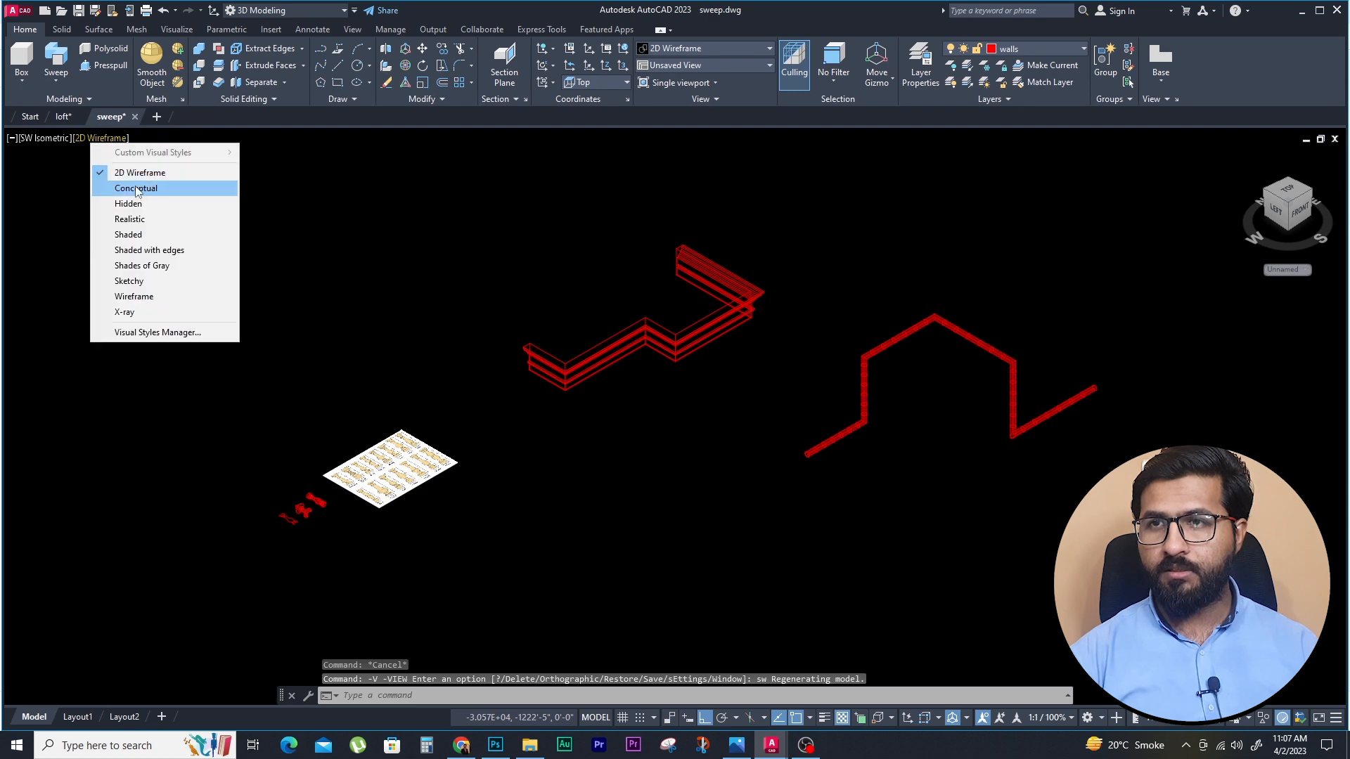
click(135, 188)
scroll(344, 551, up, 3)
scroll(286, 470, up, 8)
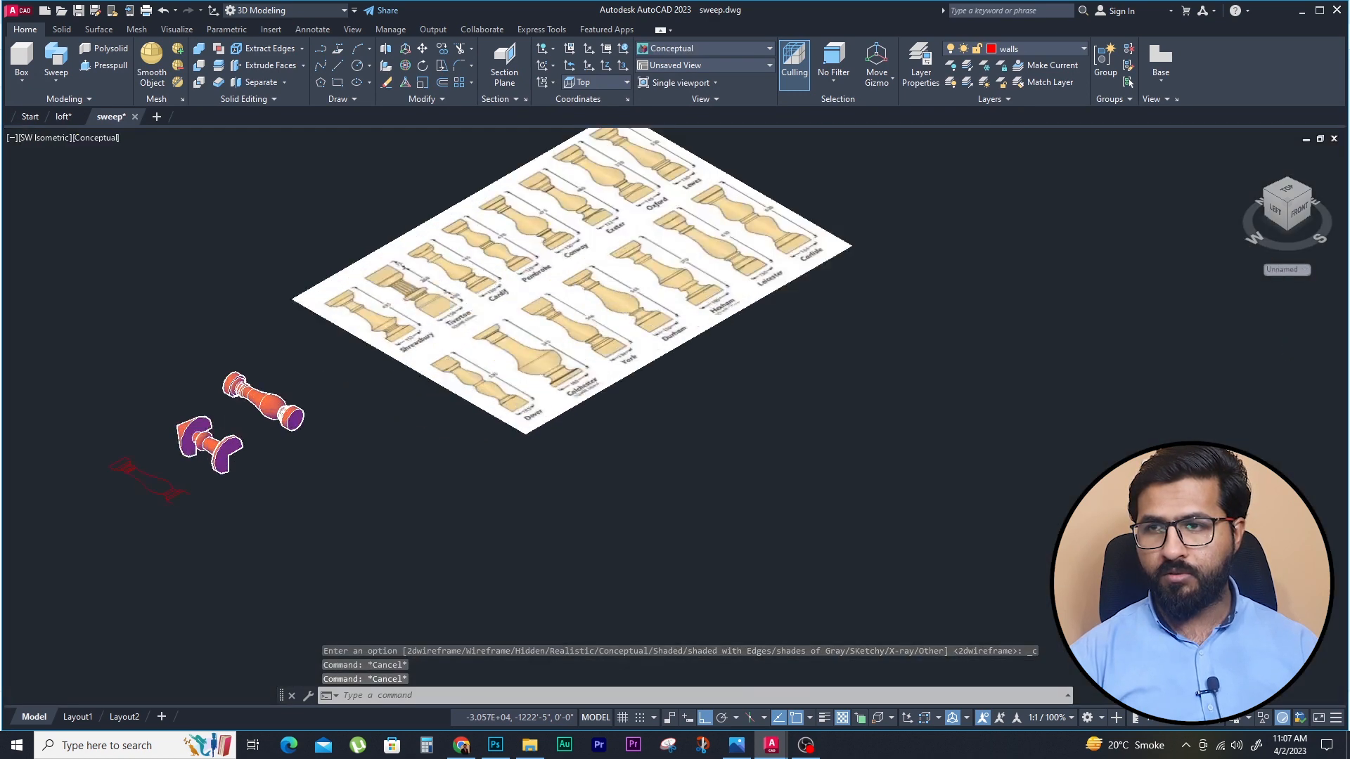
Examine the open section of the 270-degree revolved solid next to the full baluster
key(Escape)
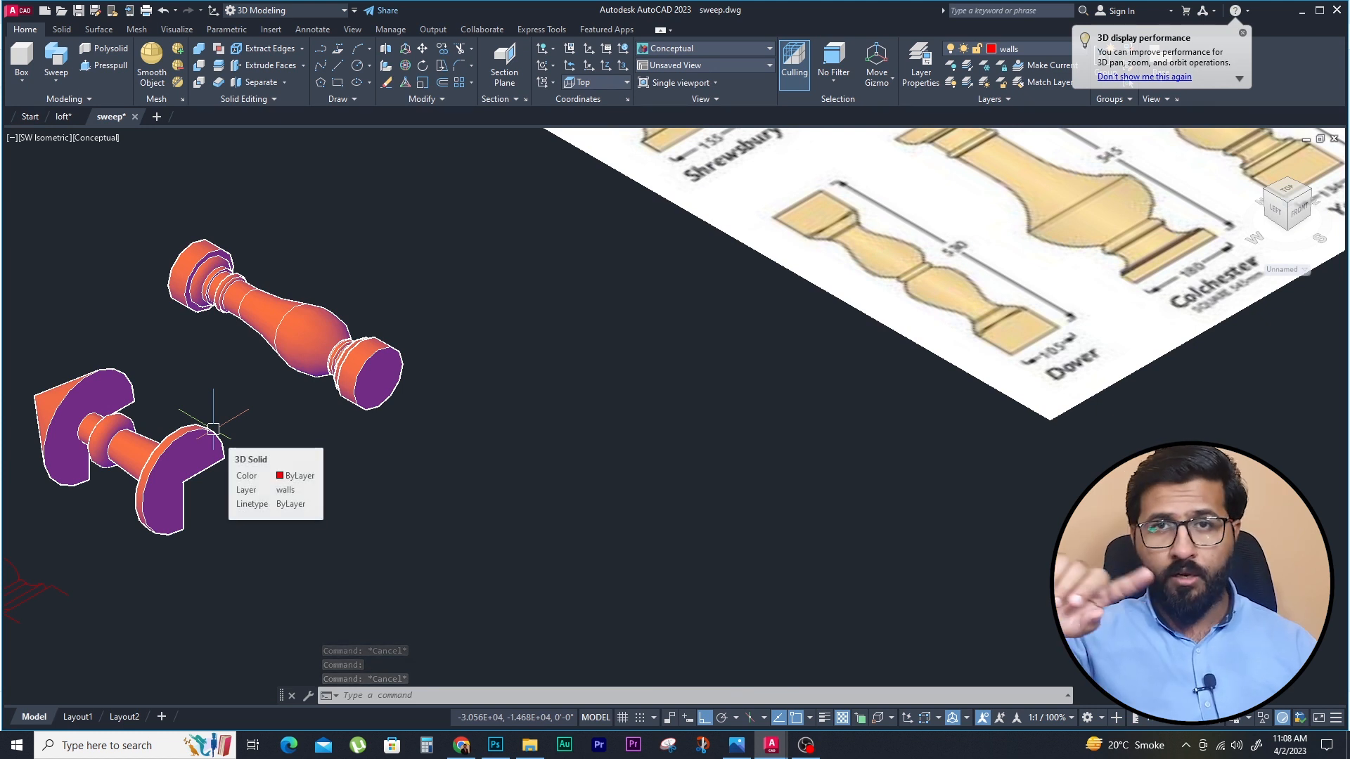
key(Escape)
key(Escape)
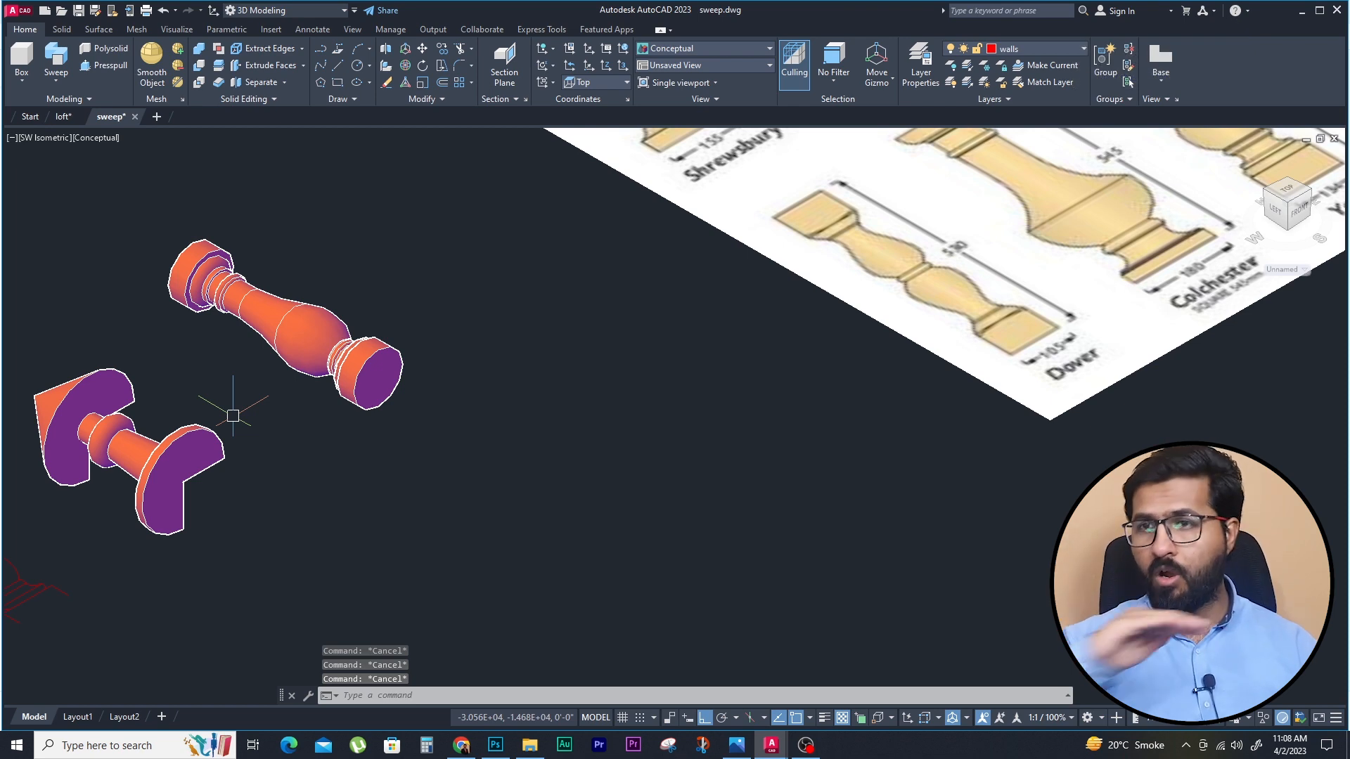
click(78, 405)
shift+middle_drag(374, 496, 385, 505)
scroll(268, 490, down, 6)
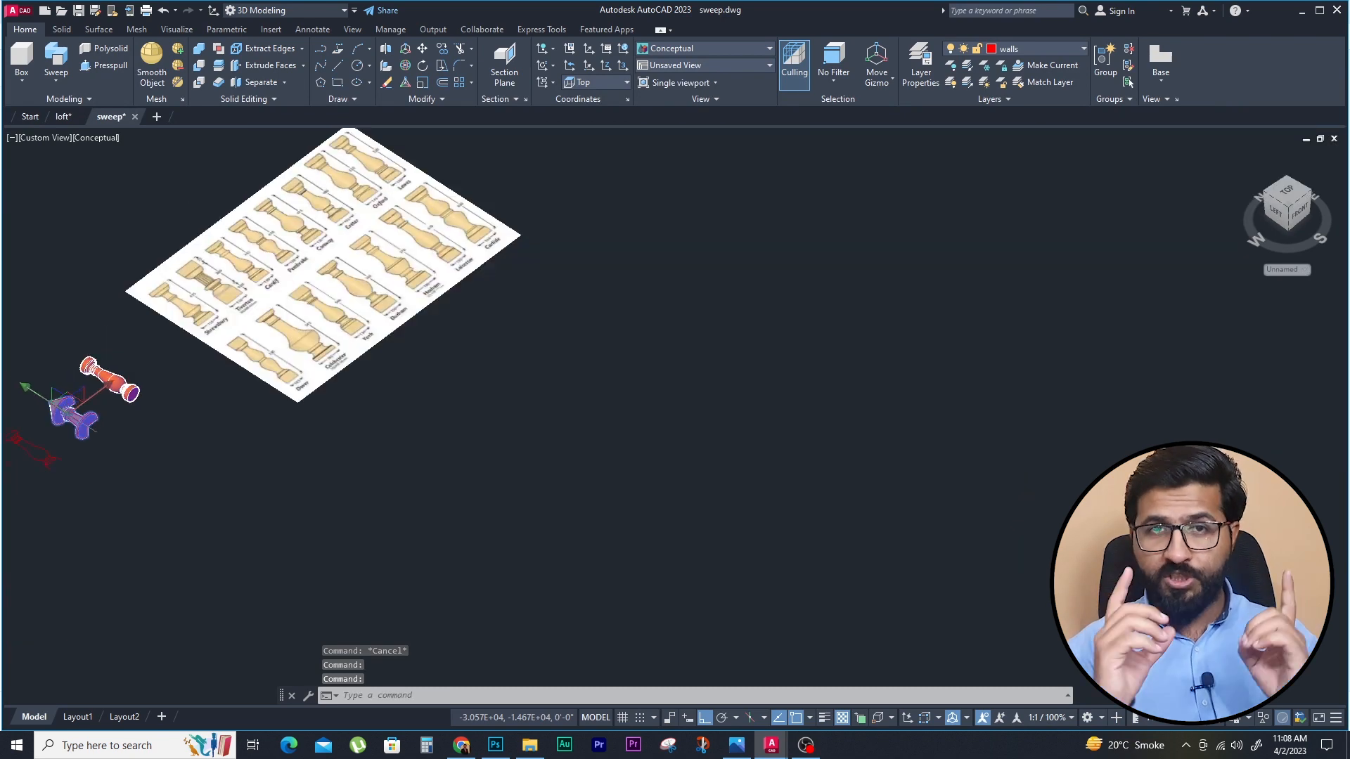
key(Escape)
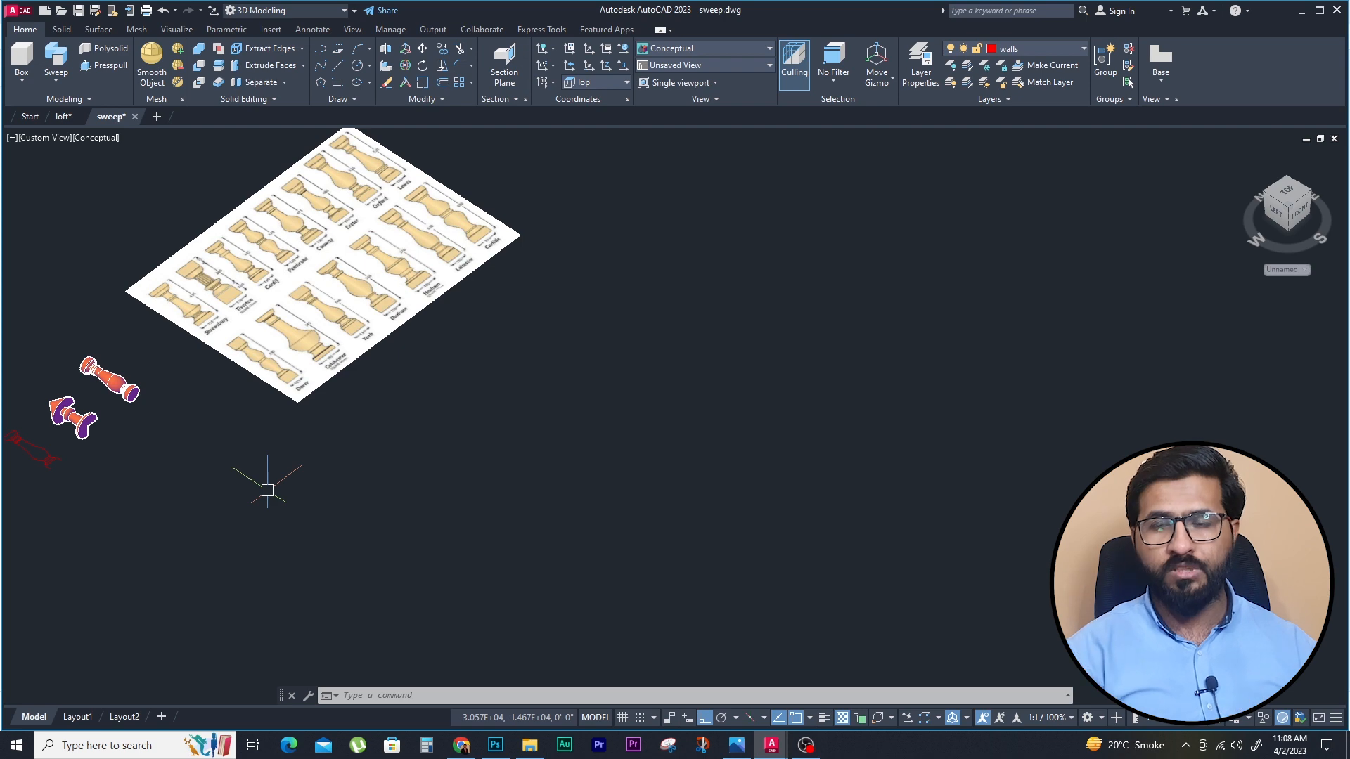
key(Escape)
key(Escape)
scroll(219, 279, up, 3)
key(Escape)
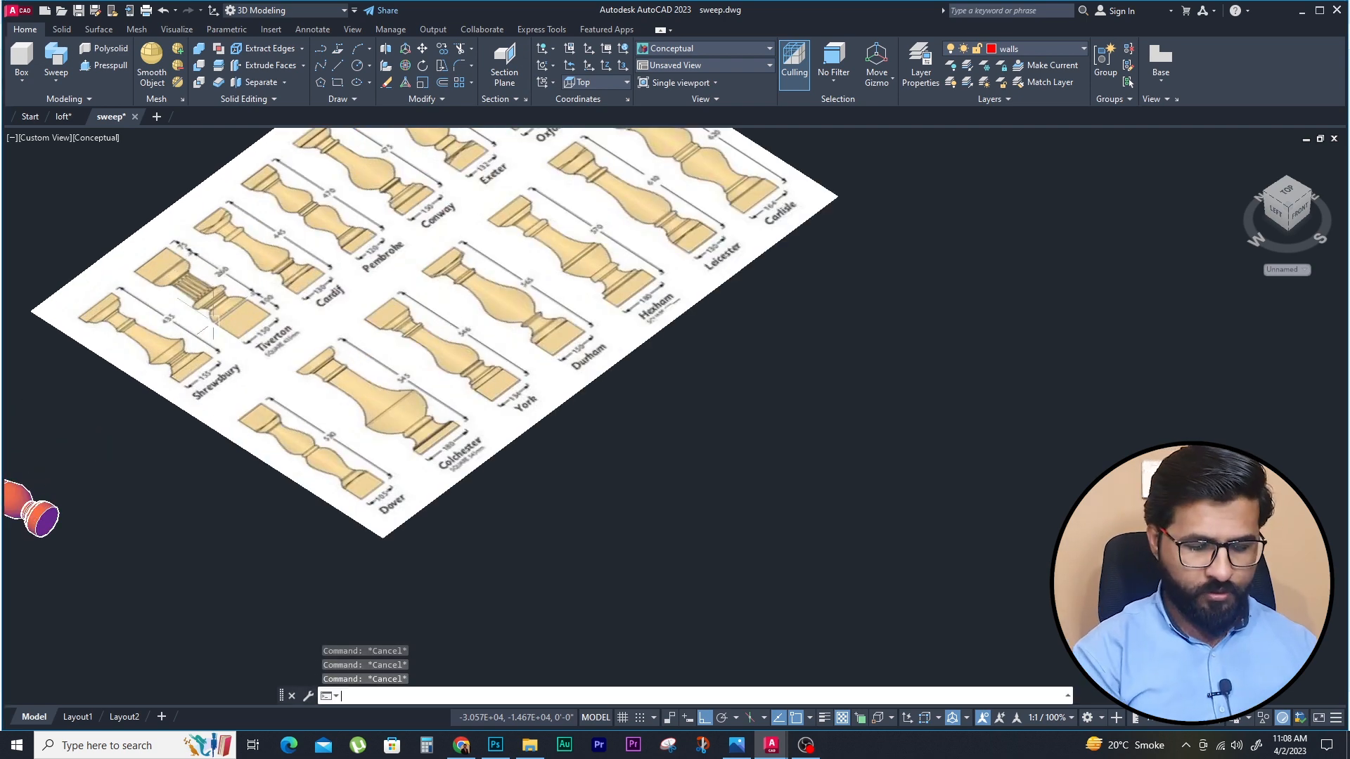
Restore the Top view and the 2D Wireframe visual style
text(-v)
key(Return)
text(t)
key(Return)
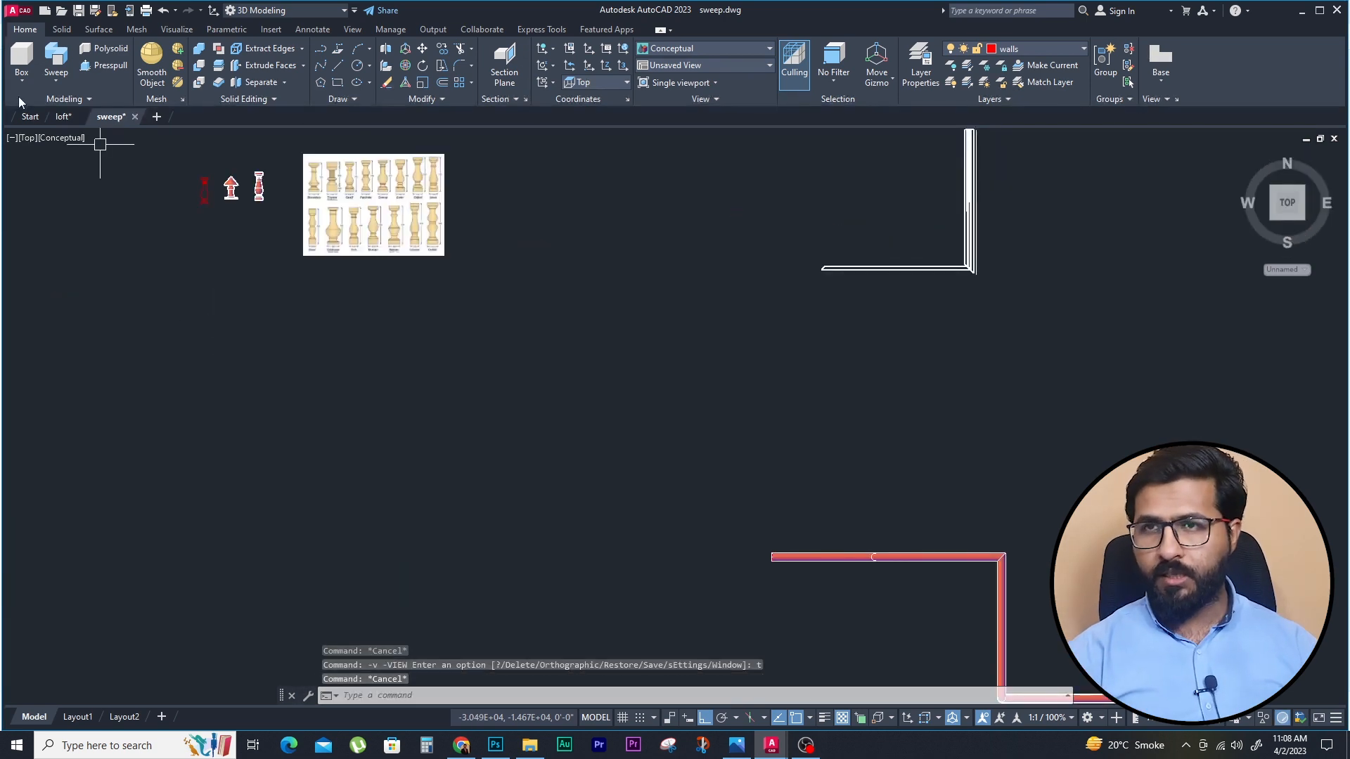
click(49, 138)
click(77, 171)
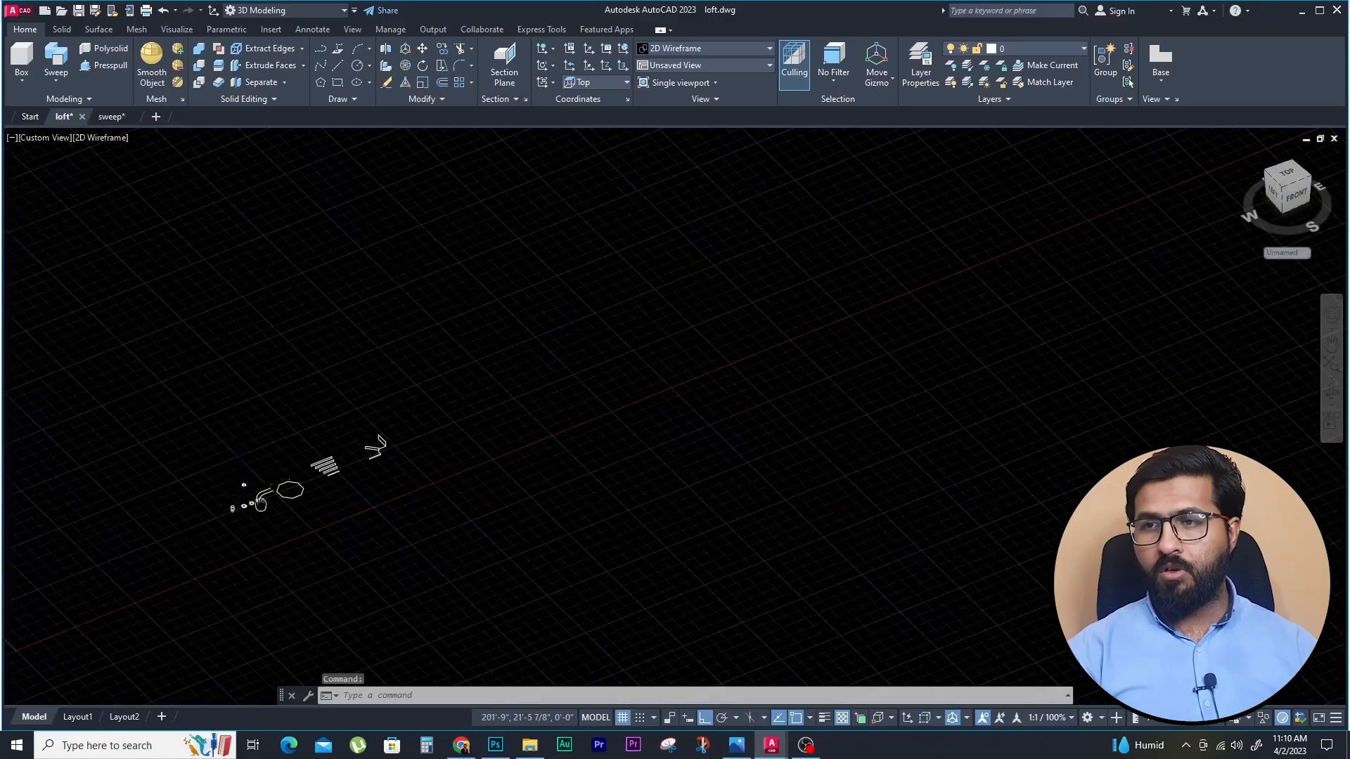
Start a Loft and select the three stacked circles as cross sections, from the lowest to the highest
scroll(263, 464, up, 5)
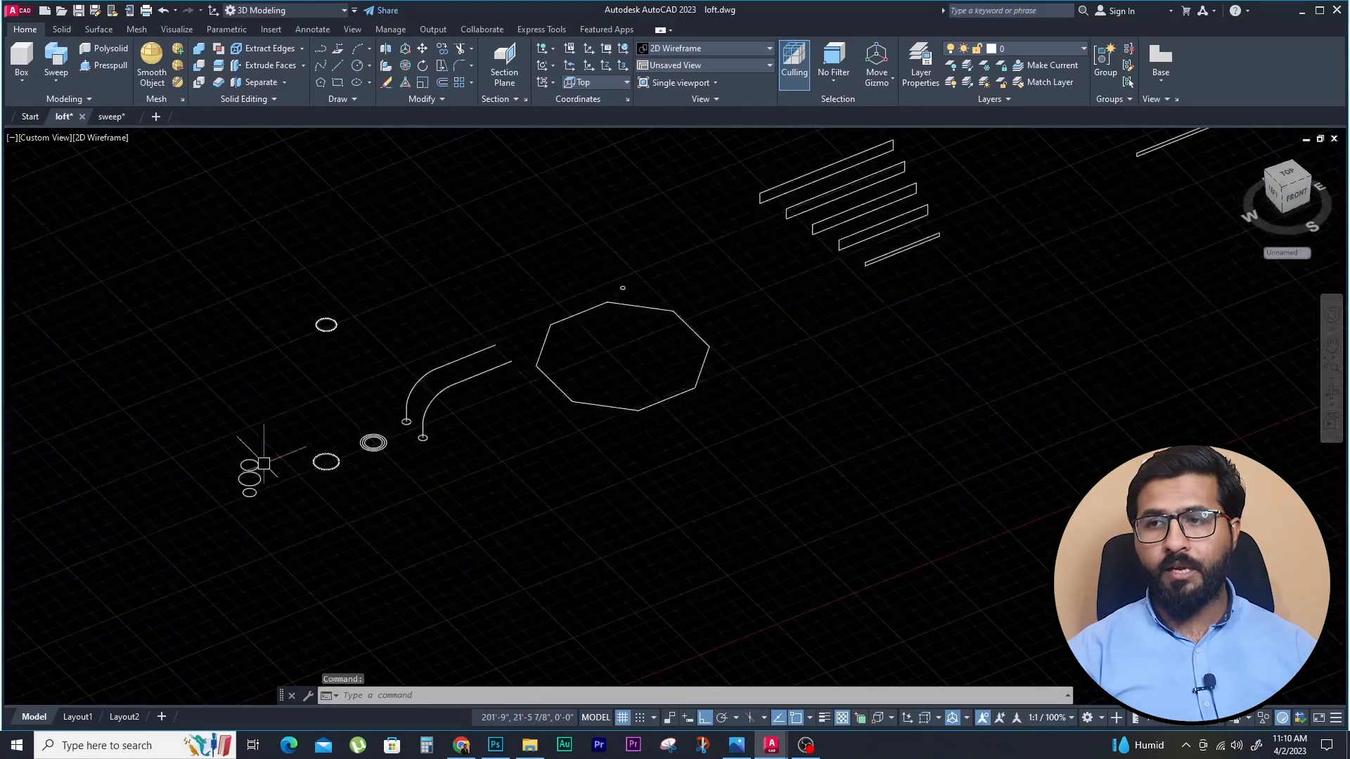
scroll(264, 464, up, 2)
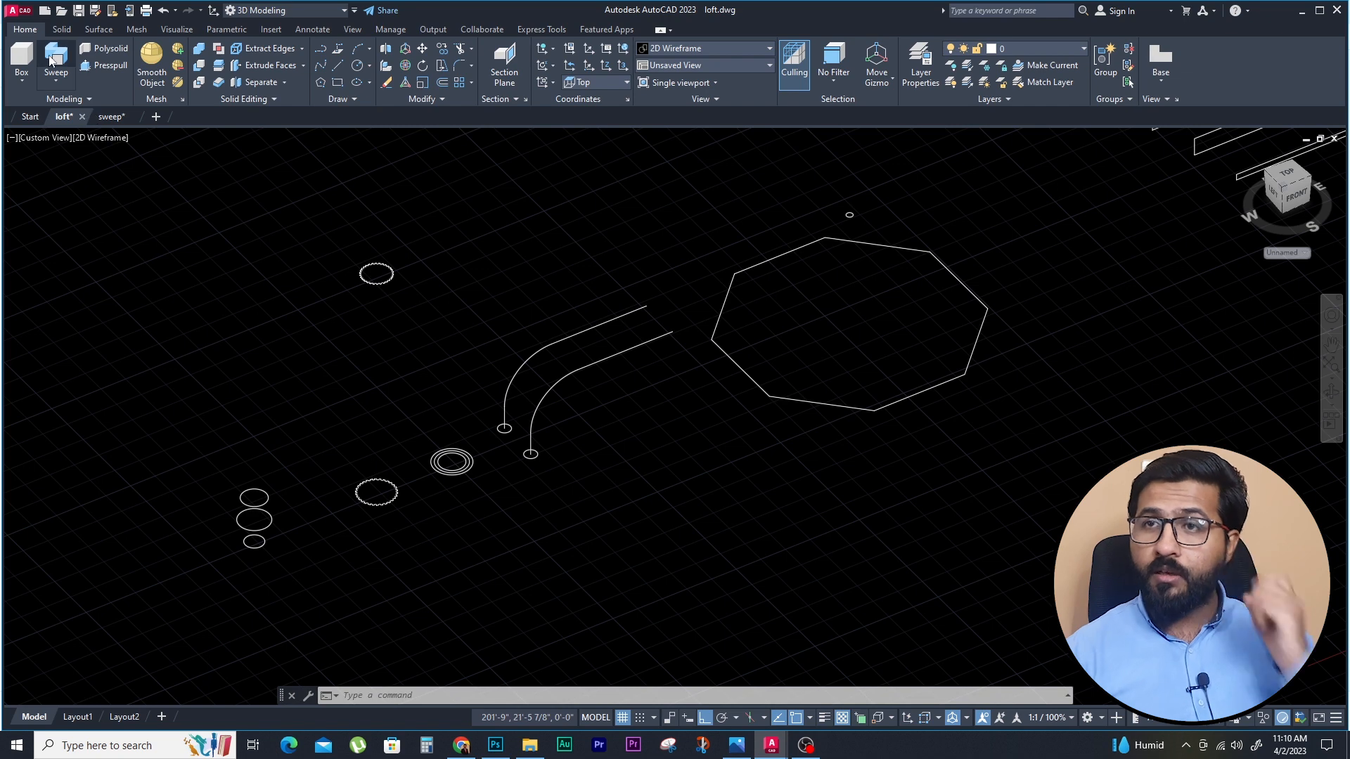
click(57, 79)
click(66, 190)
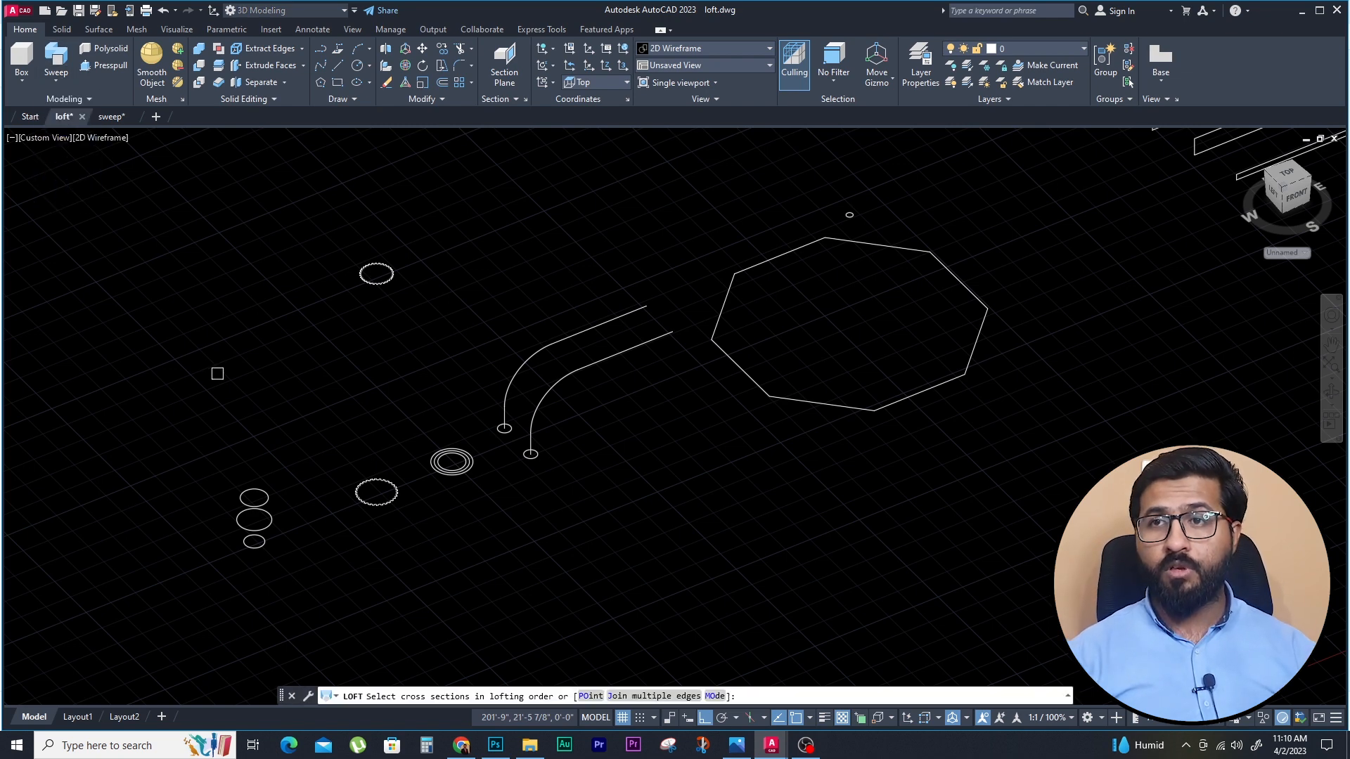
scroll(255, 531, up, 2)
click(52, 58)
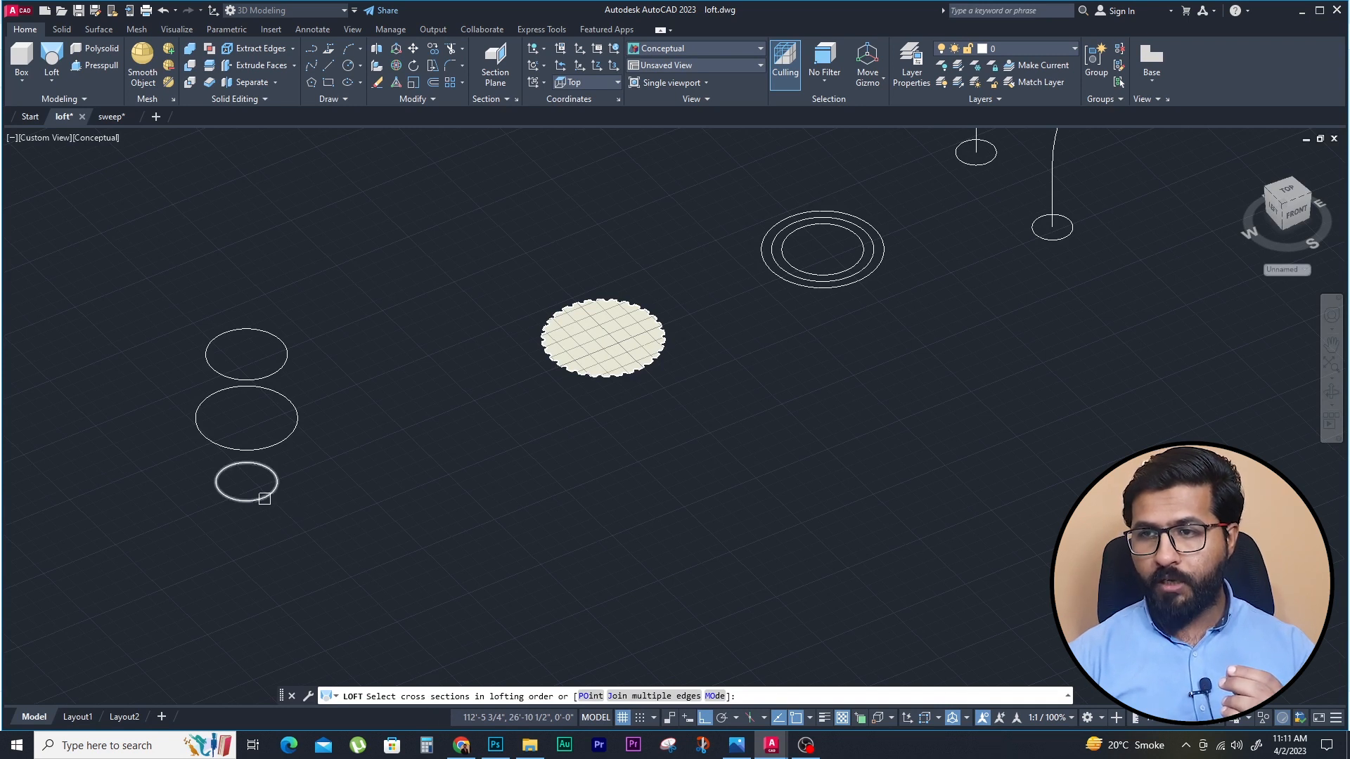
click(261, 495)
click(280, 444)
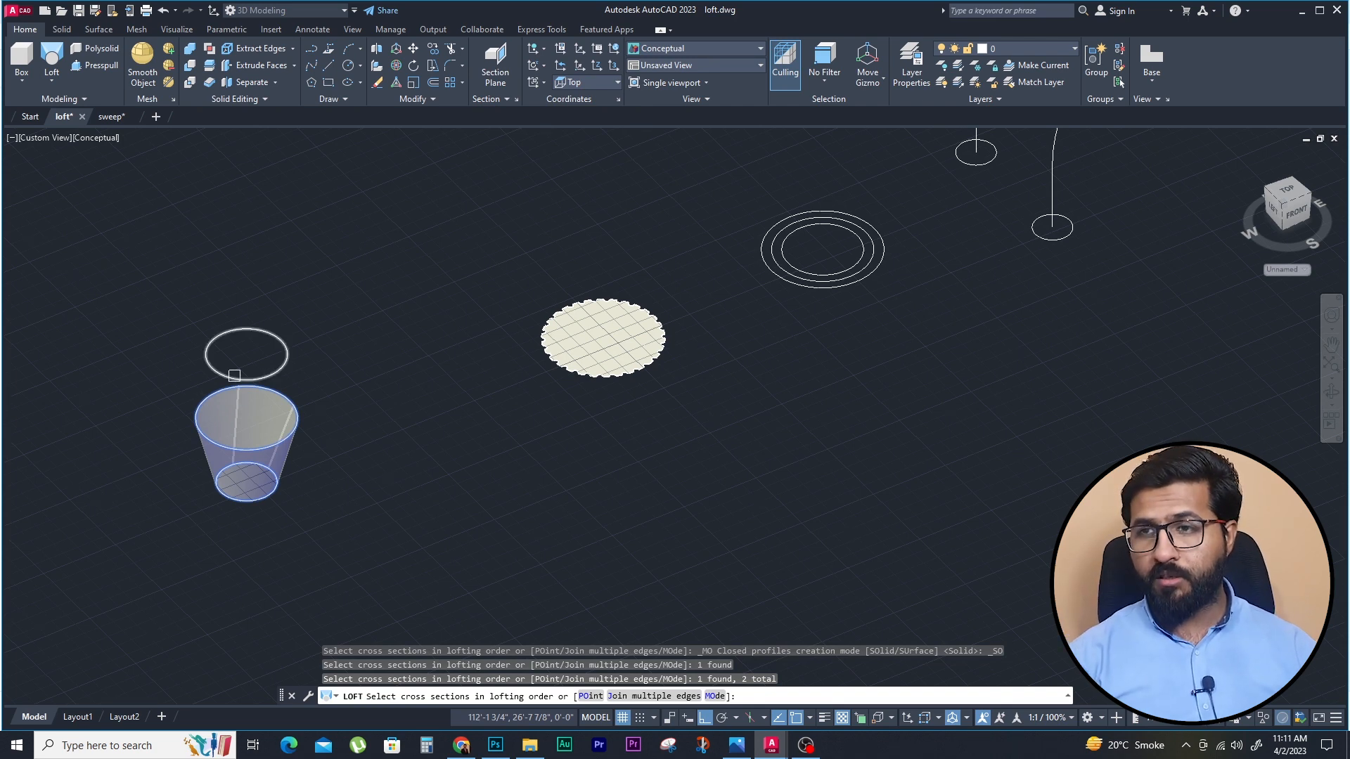
click(234, 375)
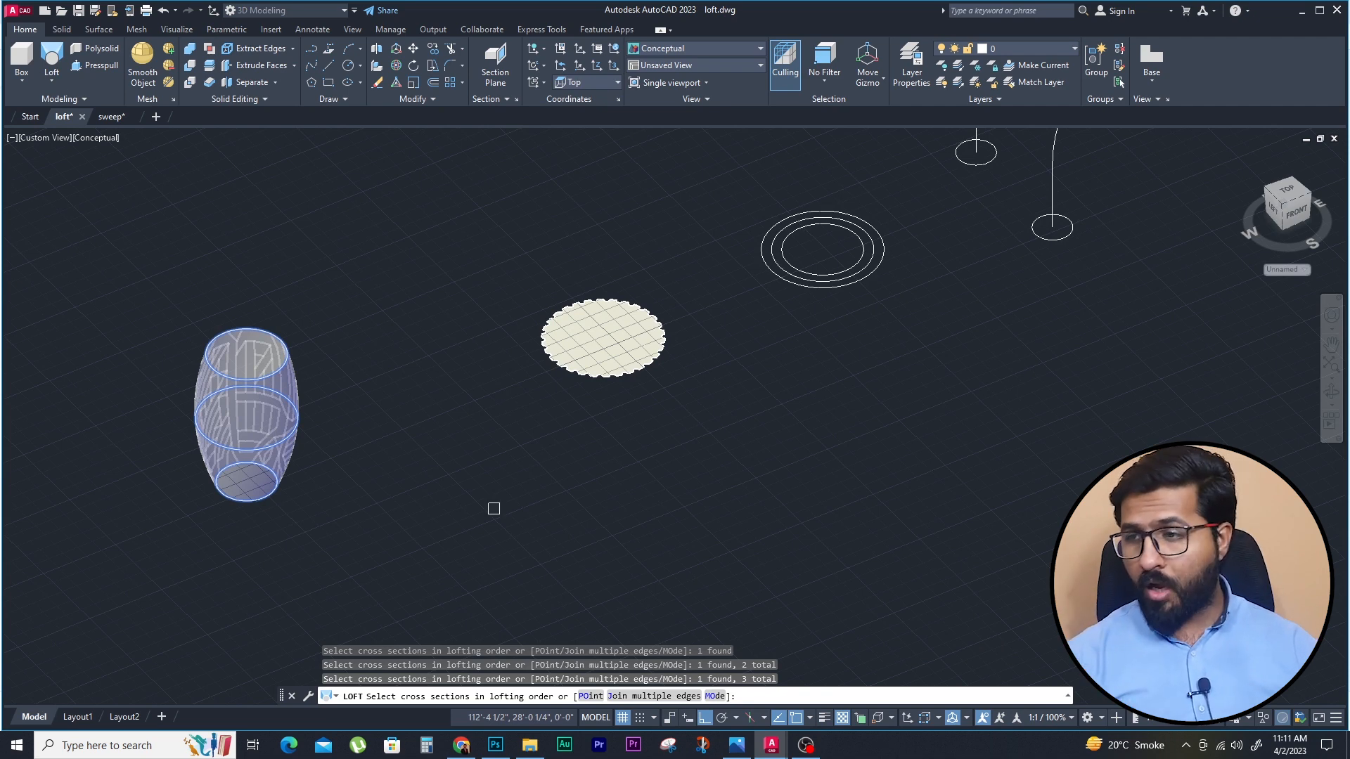
Keep the Solid creation mode, complete the loft with the Cross sections only option, and view the barrel-shaped result
click(714, 696)
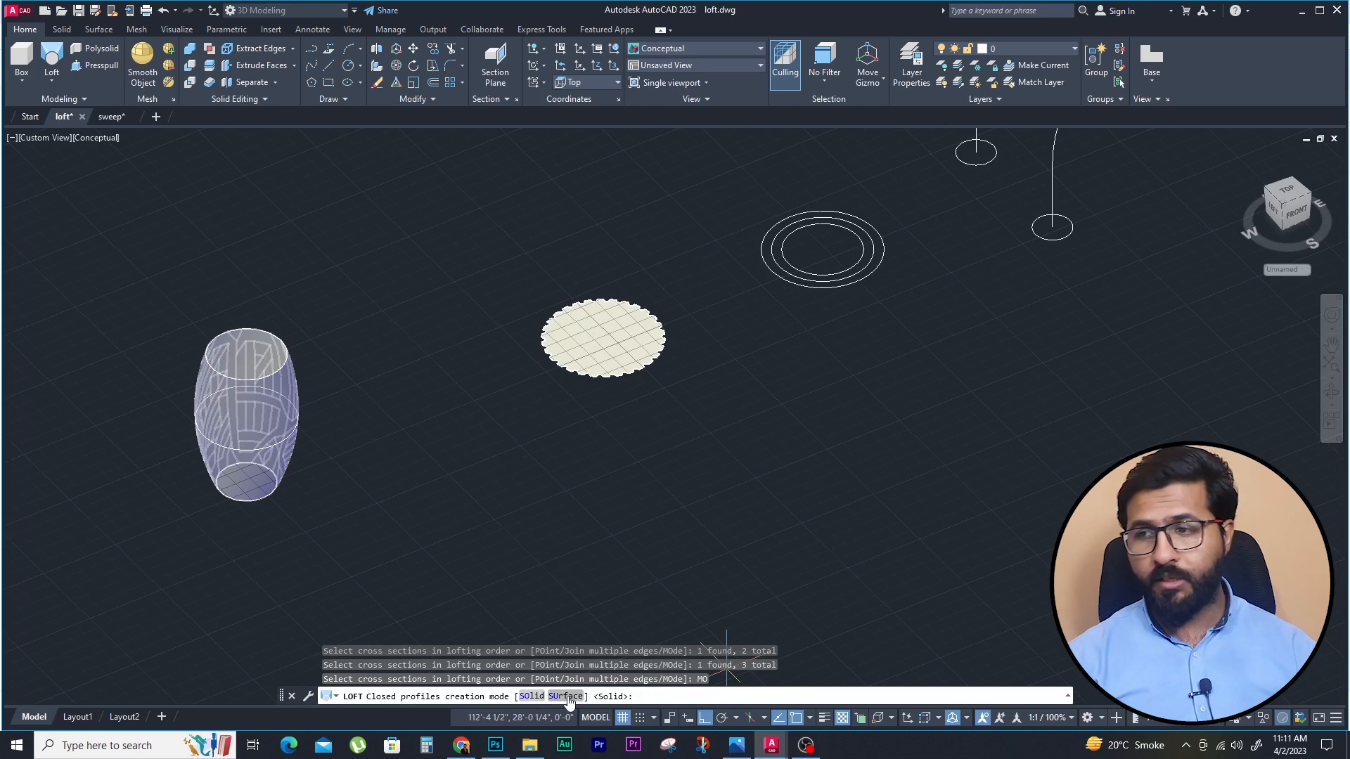
key(Return)
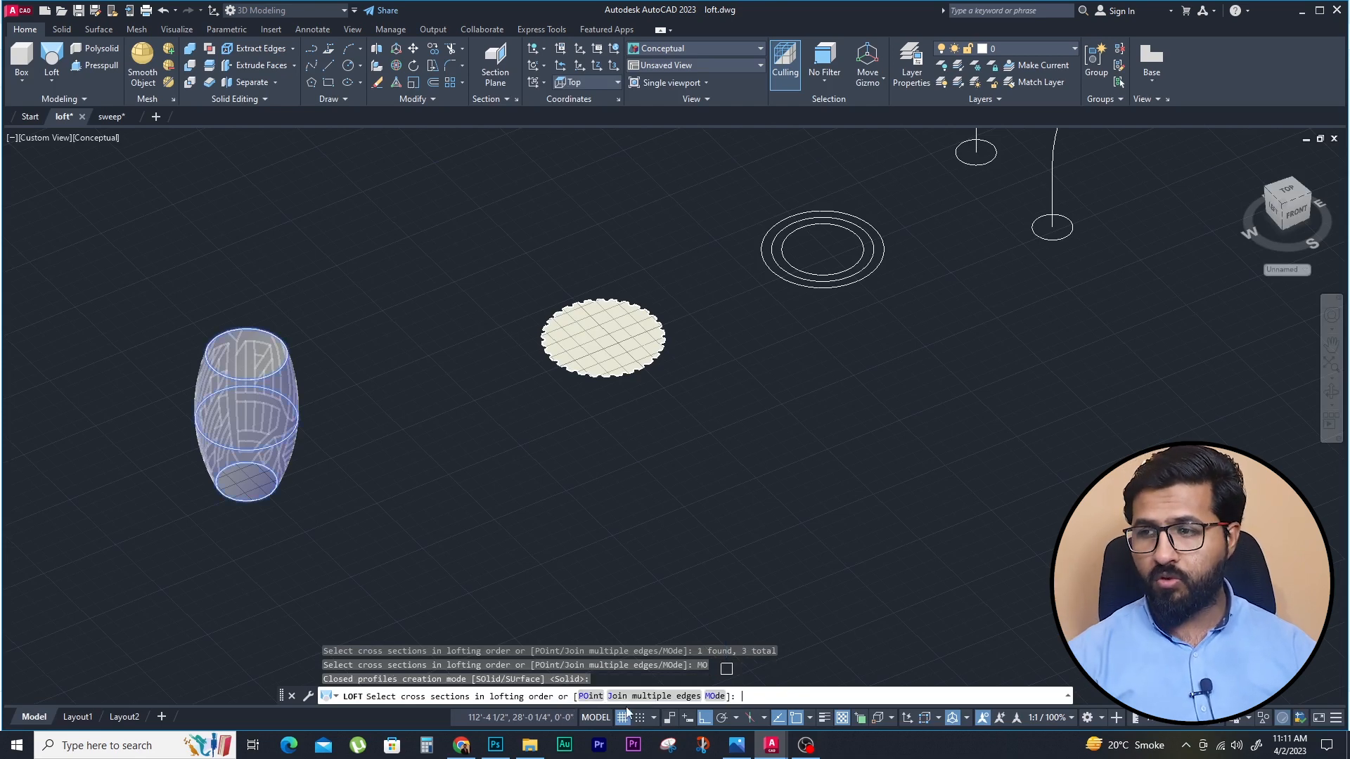
key(Return)
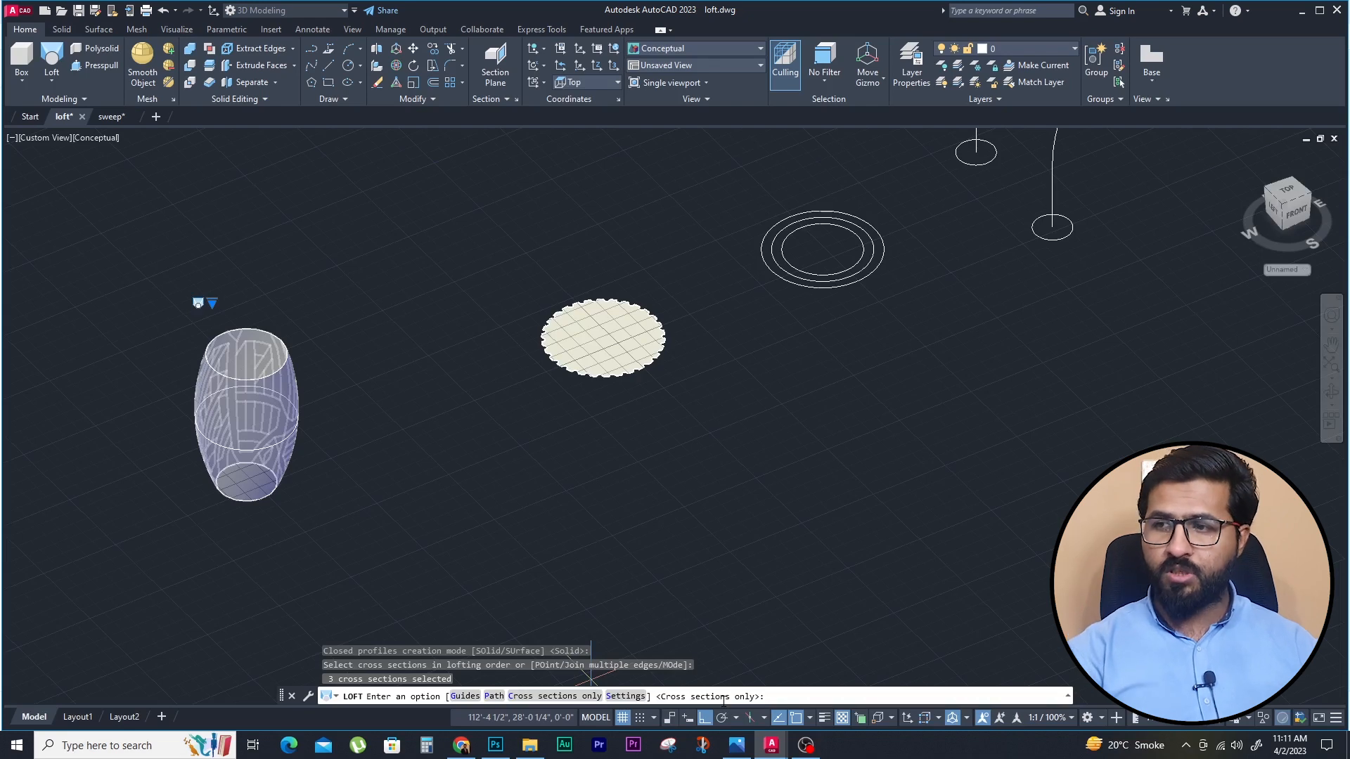
key(Return)
scroll(240, 383, up, 6)
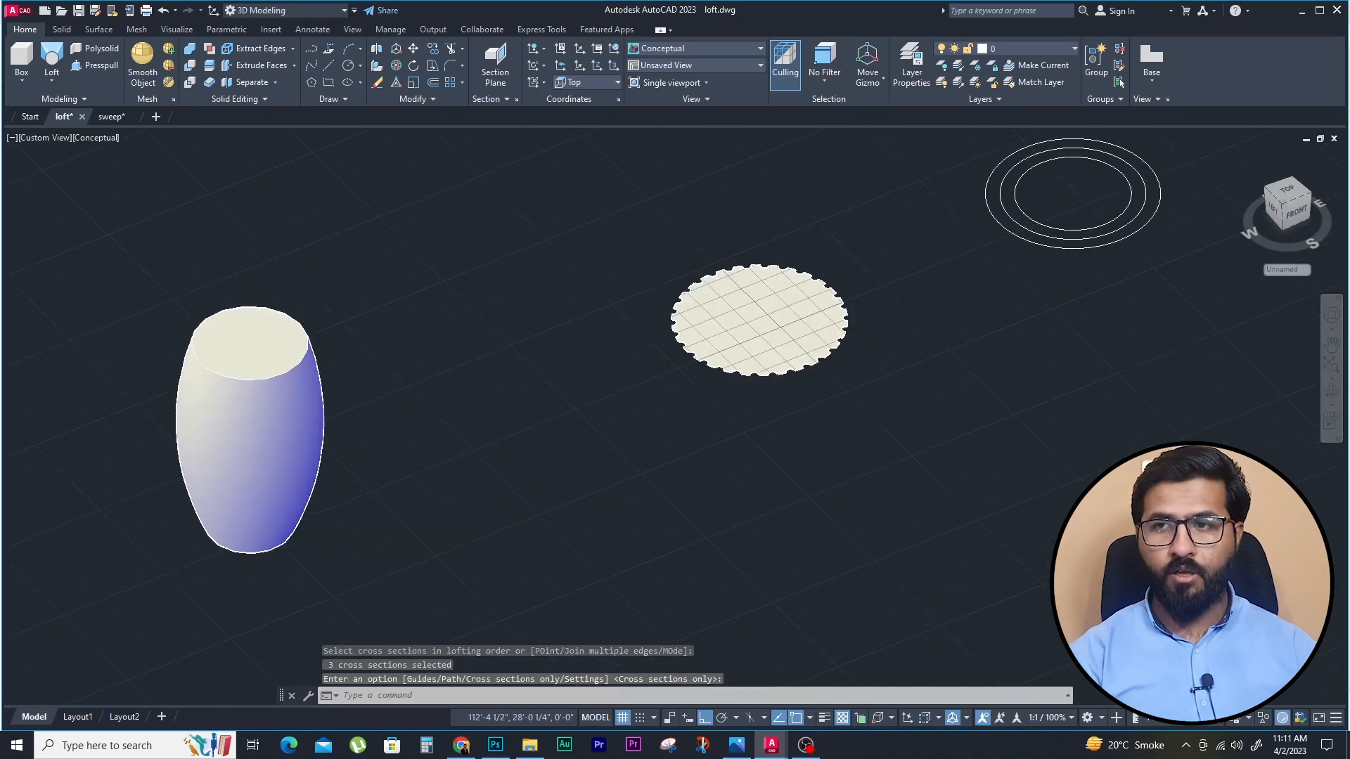
click(331, 442)
scroll(340, 447, down, 4)
key(Escape)
scroll(234, 554, down, 6)
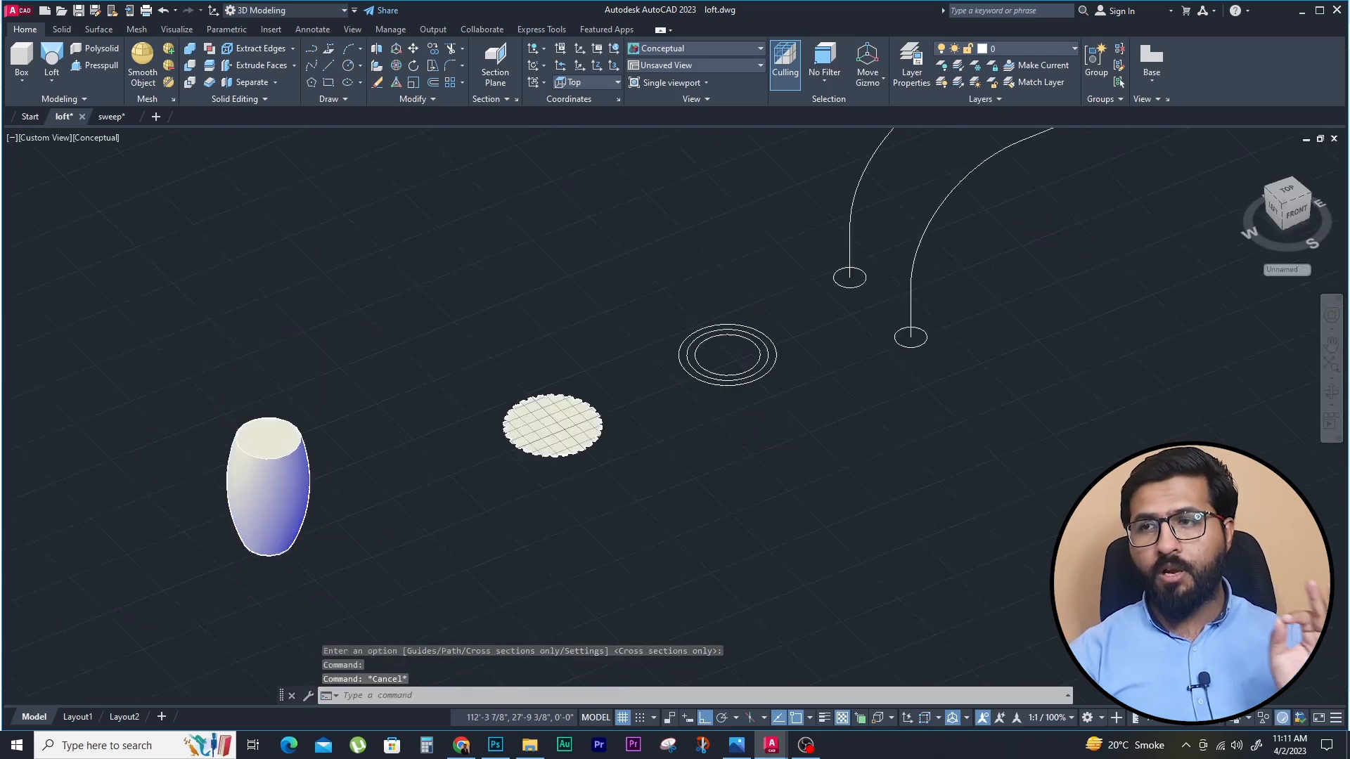
Switch to Chrome to view the classical elevation and classical columns image results, and return to the loft drawing in AutoCAD
scroll(356, 504, up, 2)
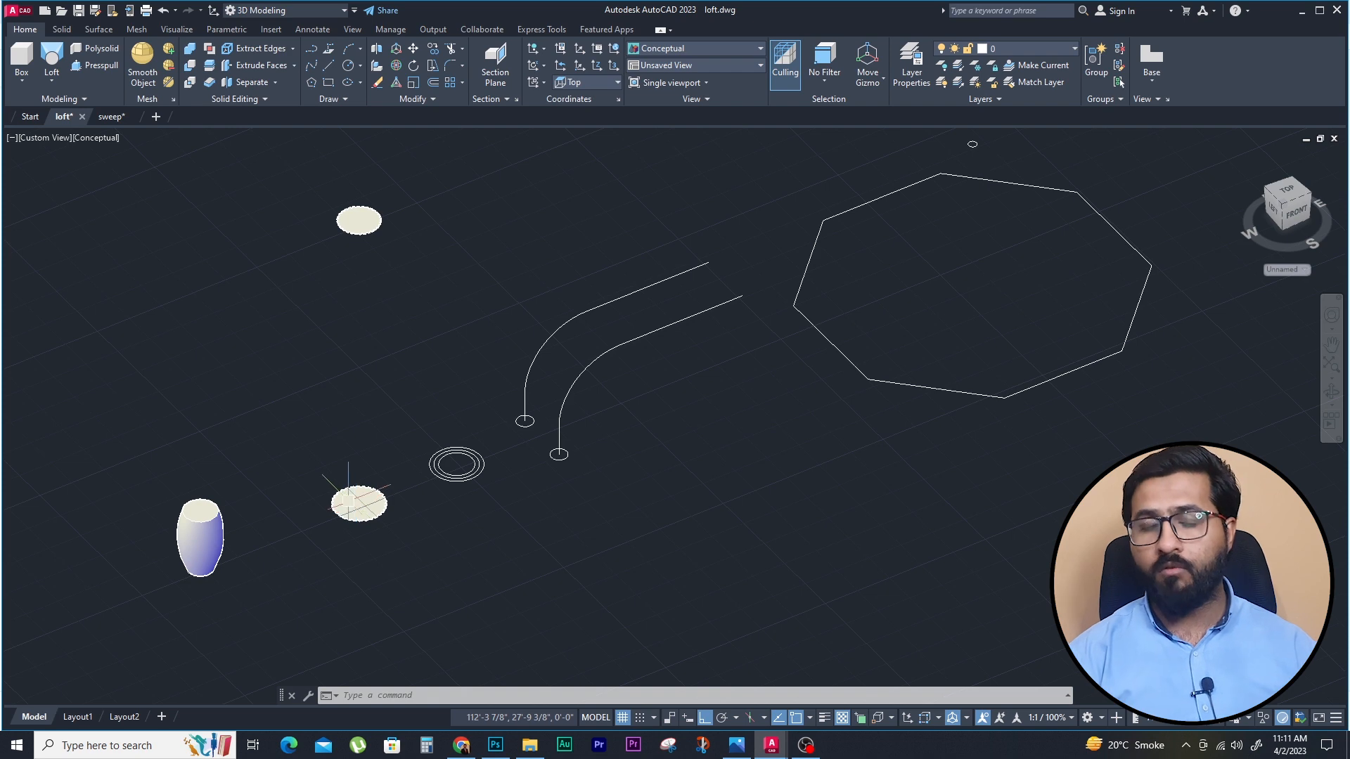
key(Escape)
key(Escape)
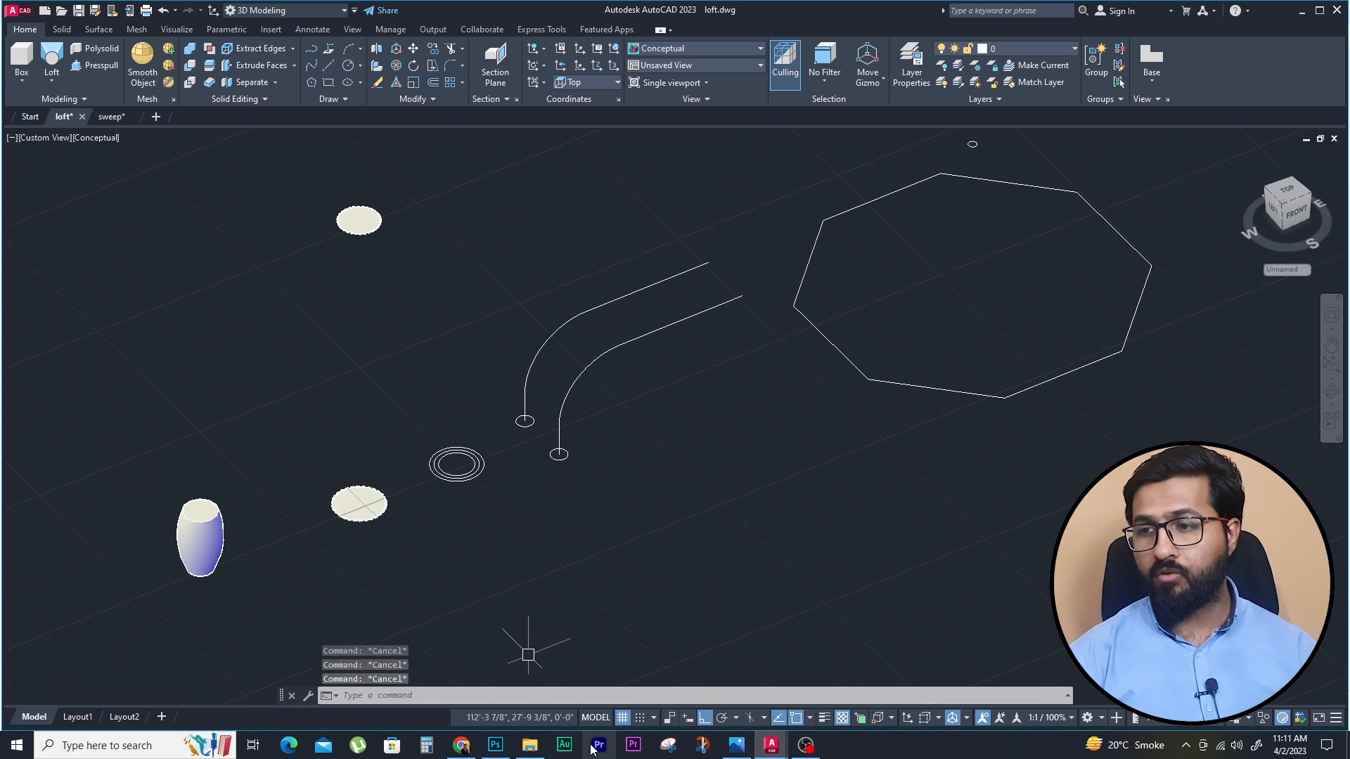
click(462, 745)
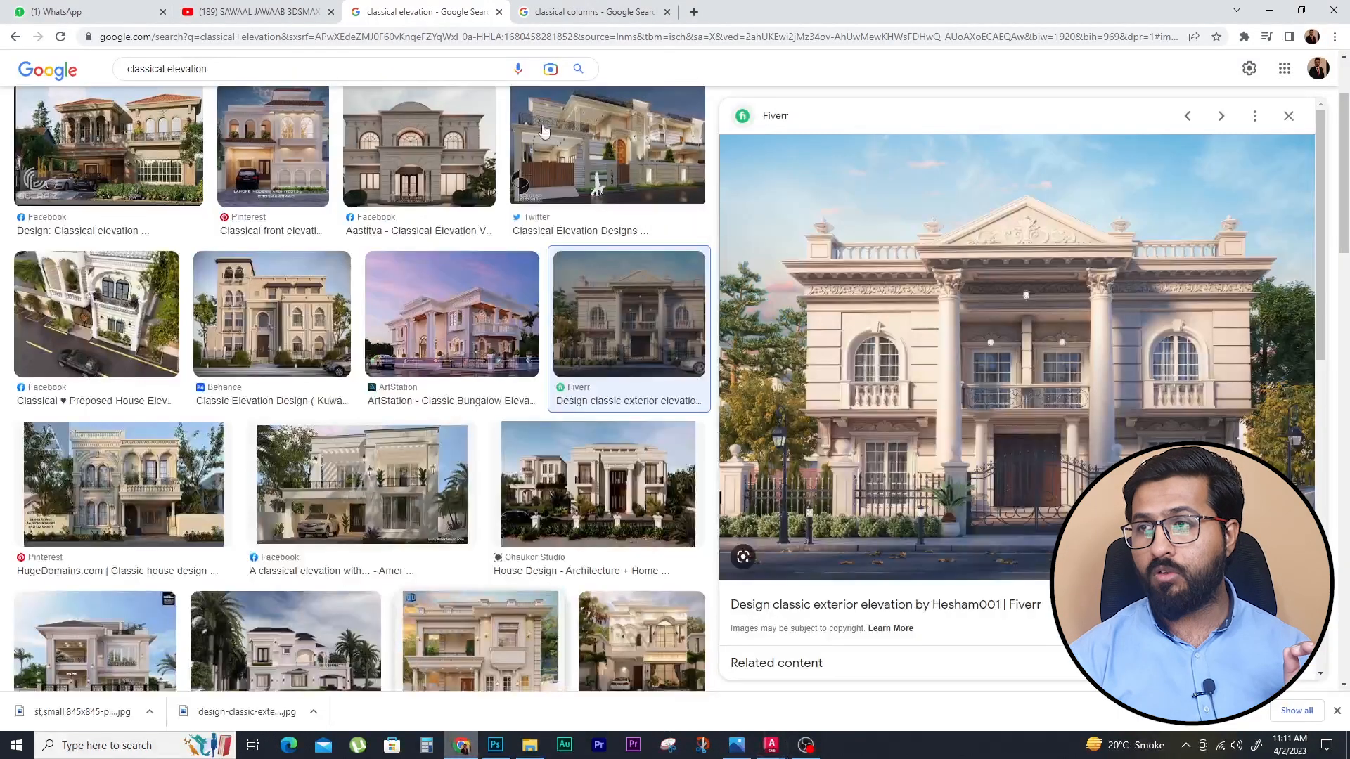
click(590, 12)
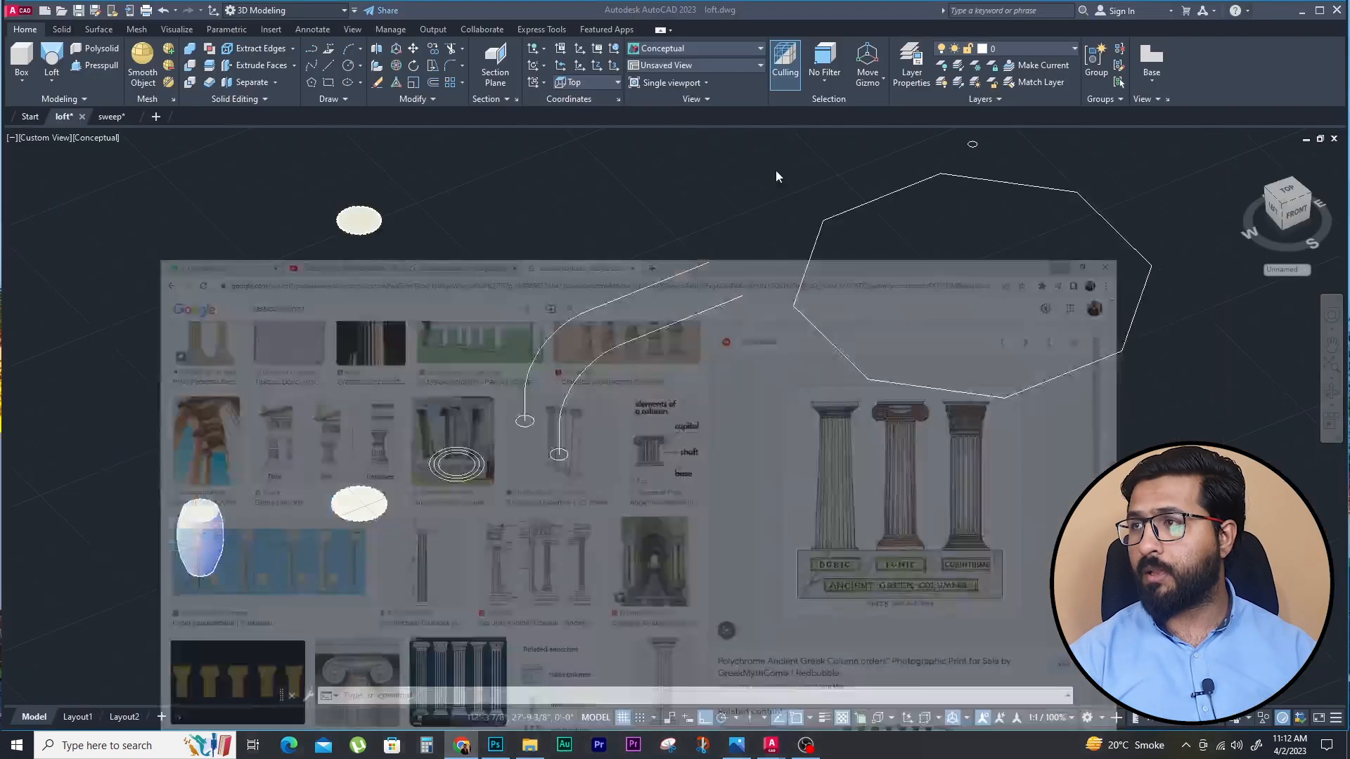
click(1270, 11)
click(421, 456)
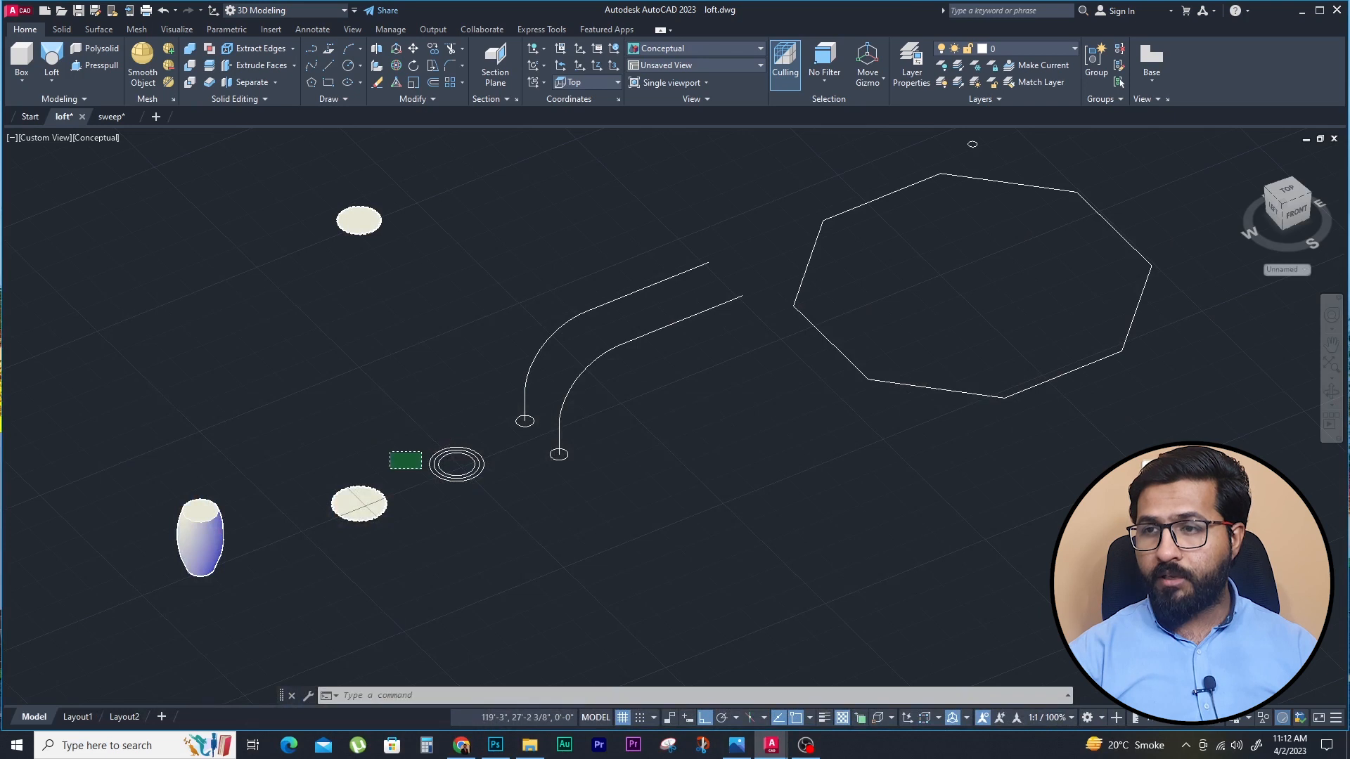
key(Escape)
key(Escape)
key(Escape)
key(Escape)
click(370, 468)
click(311, 547)
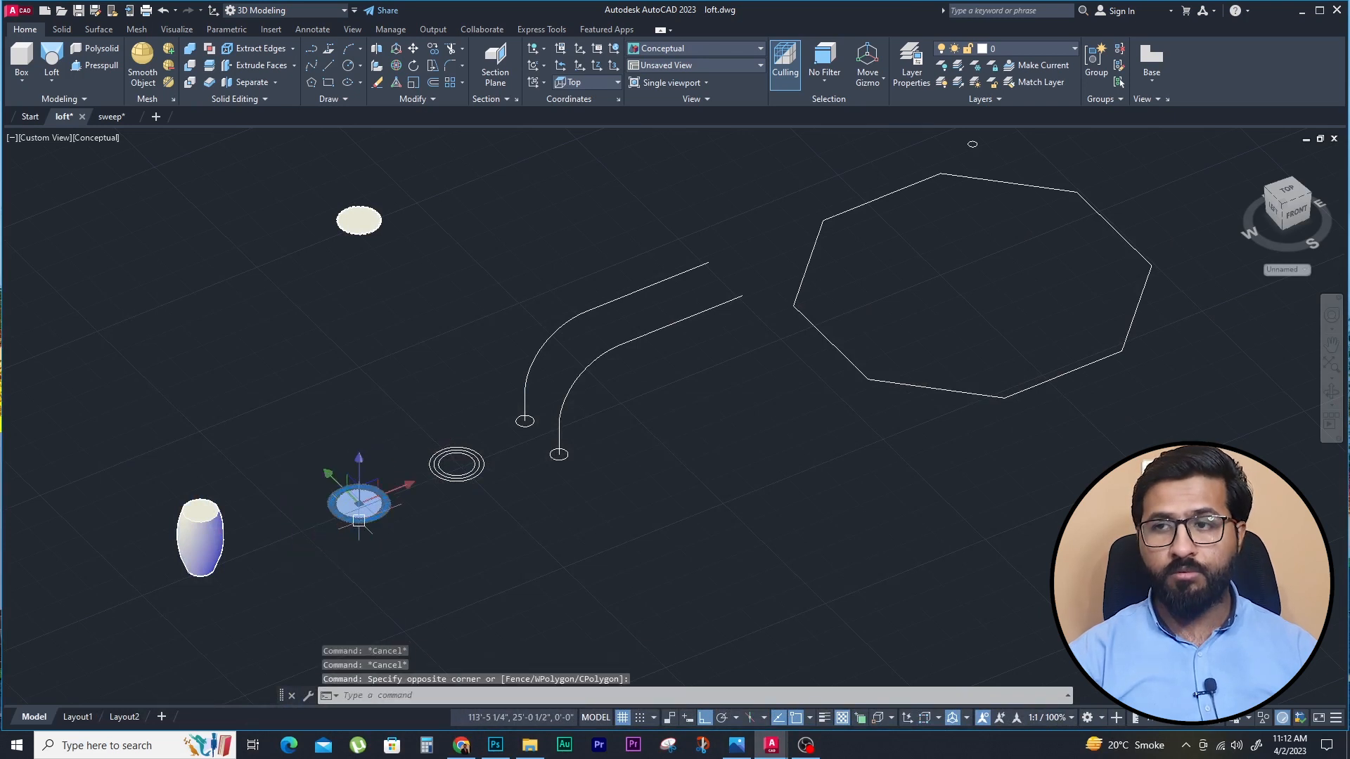
key(Escape)
key(Escape)
key(Escape)
Loft a solid column from the lower scalloped profile to the smaller one above it, using the Cross sections only option
text(loft)
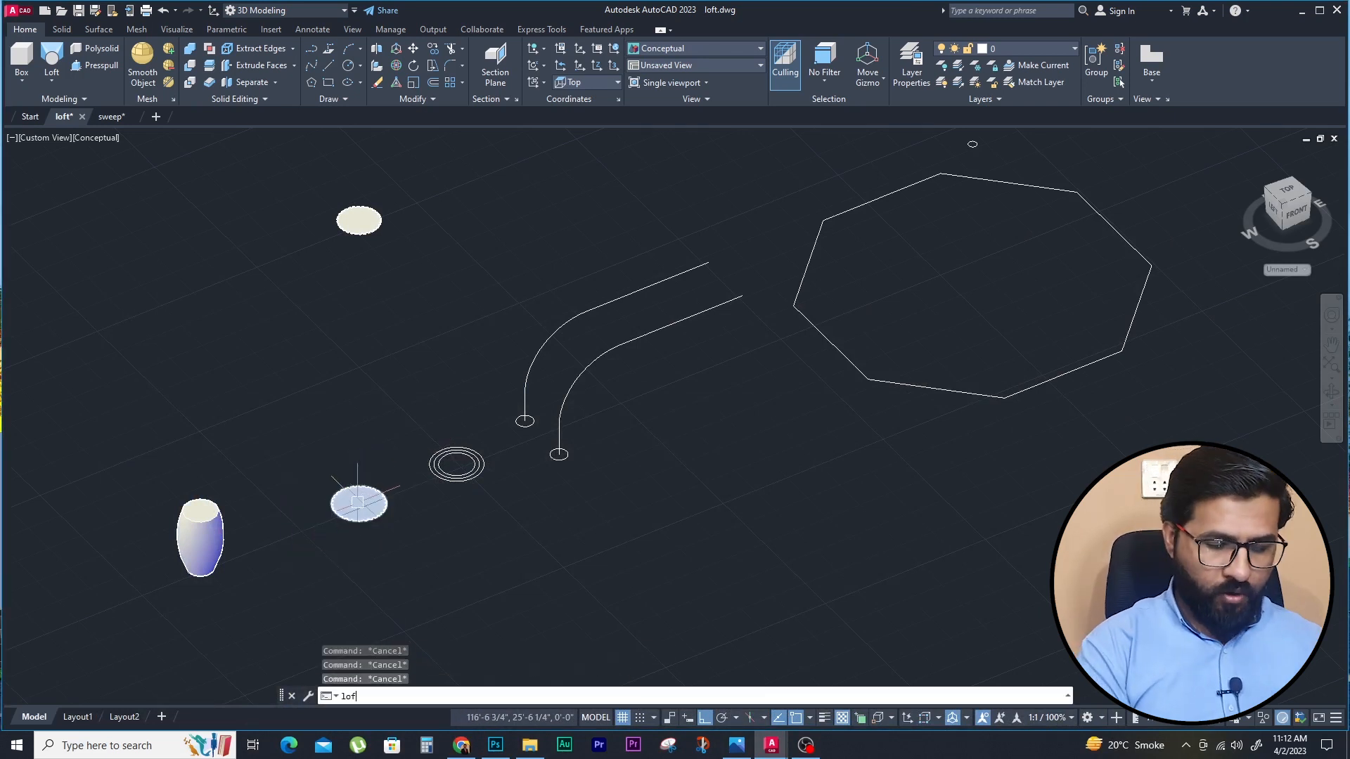
key(Return)
click(357, 511)
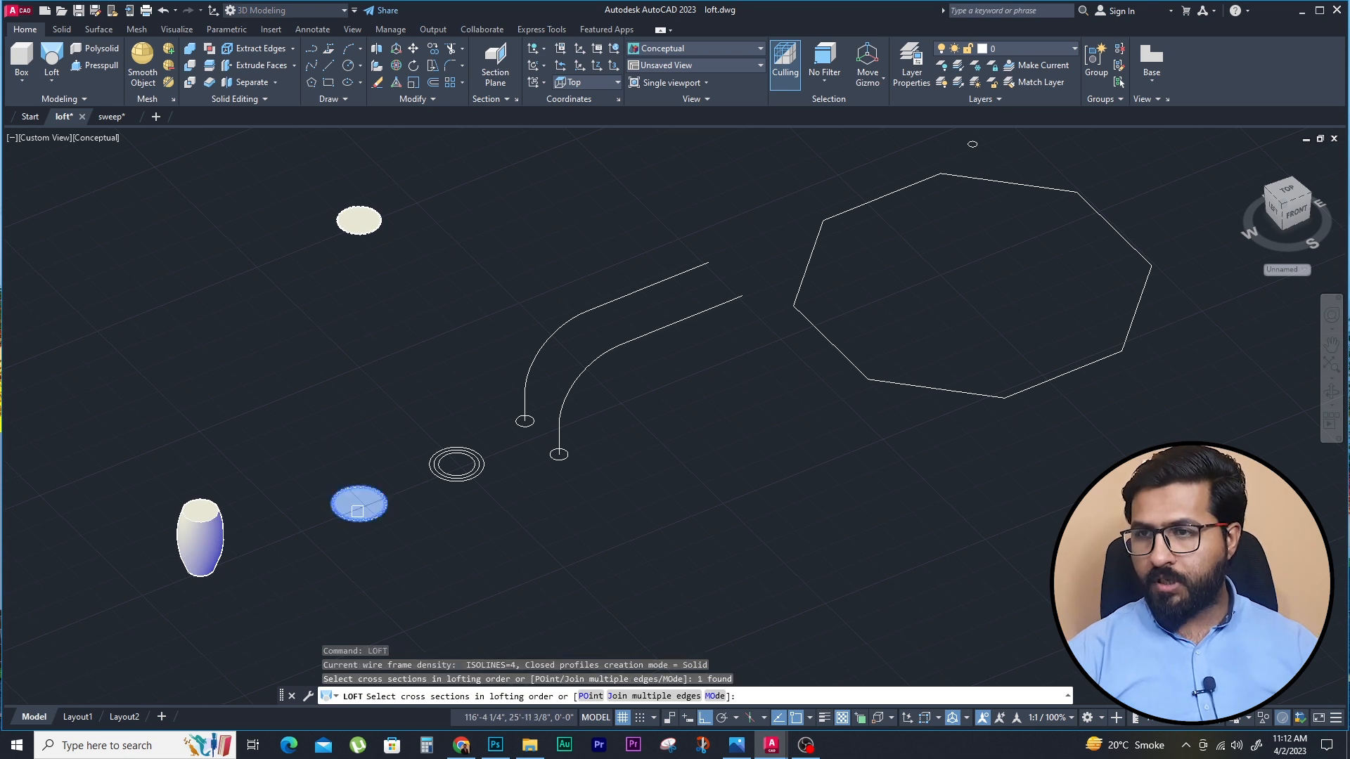
click(373, 224)
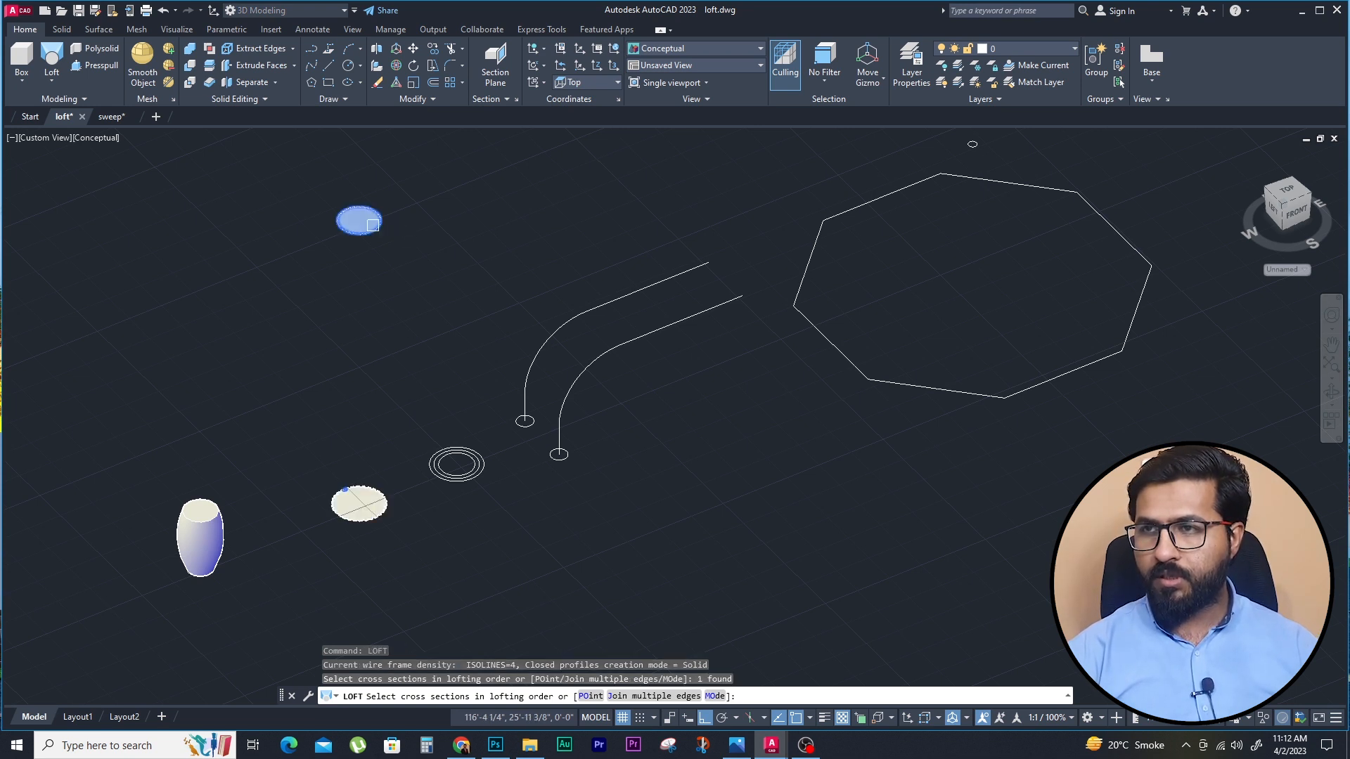
key(Return)
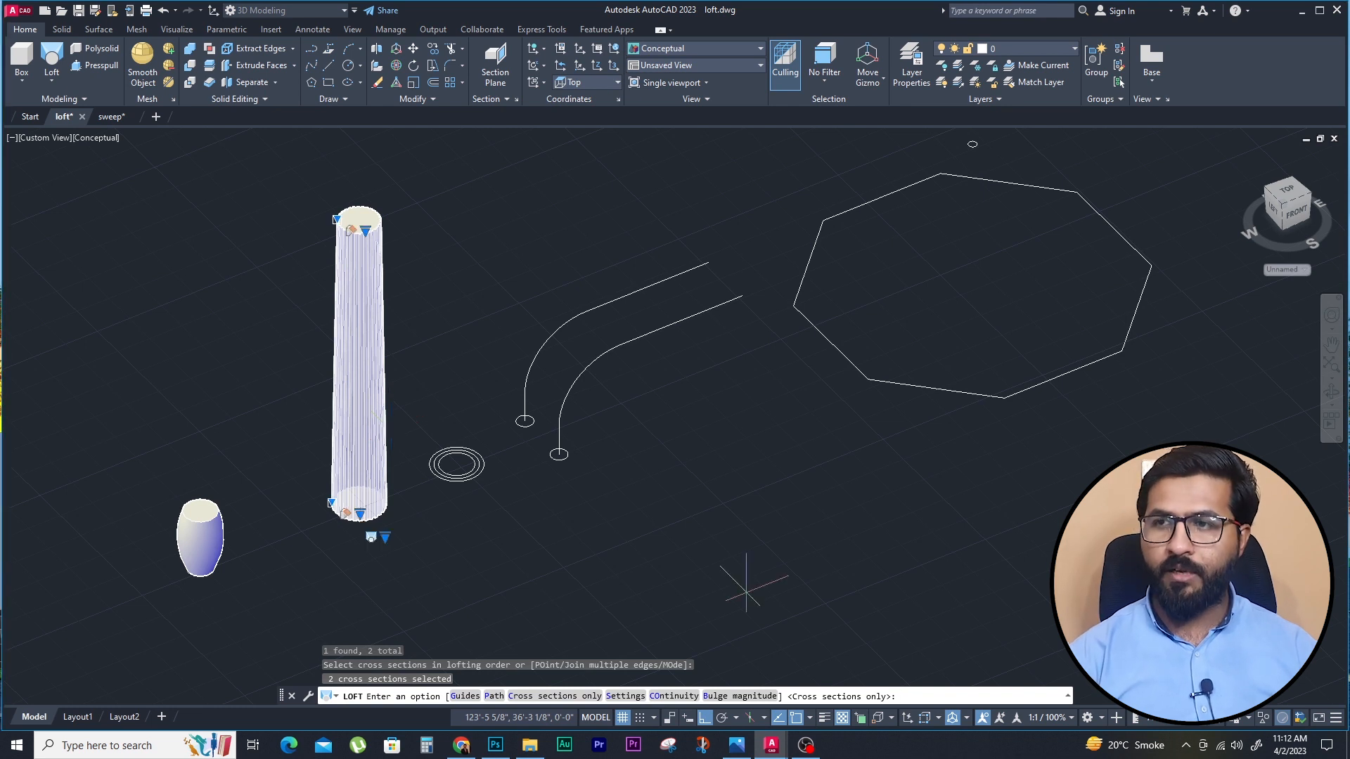
key(Return)
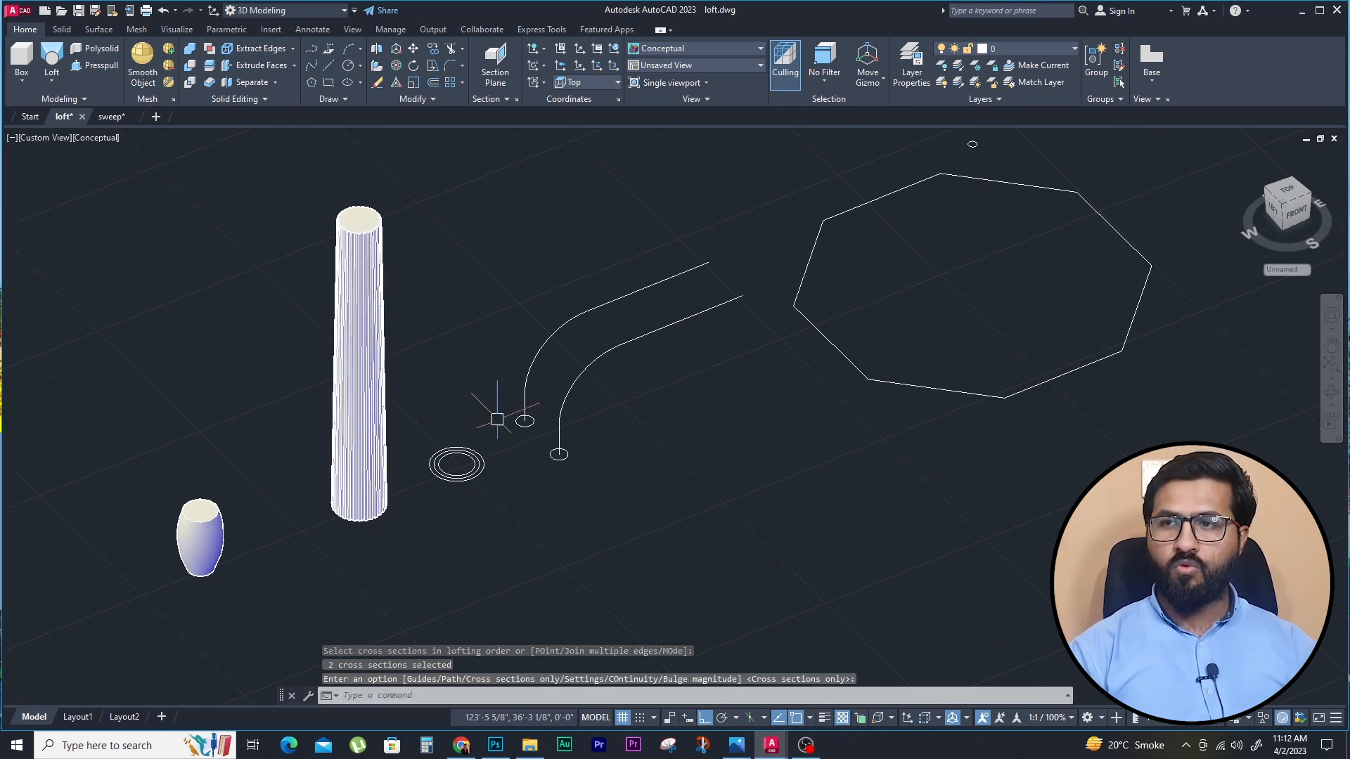
key(Escape)
key(Escape)
key(Escape)
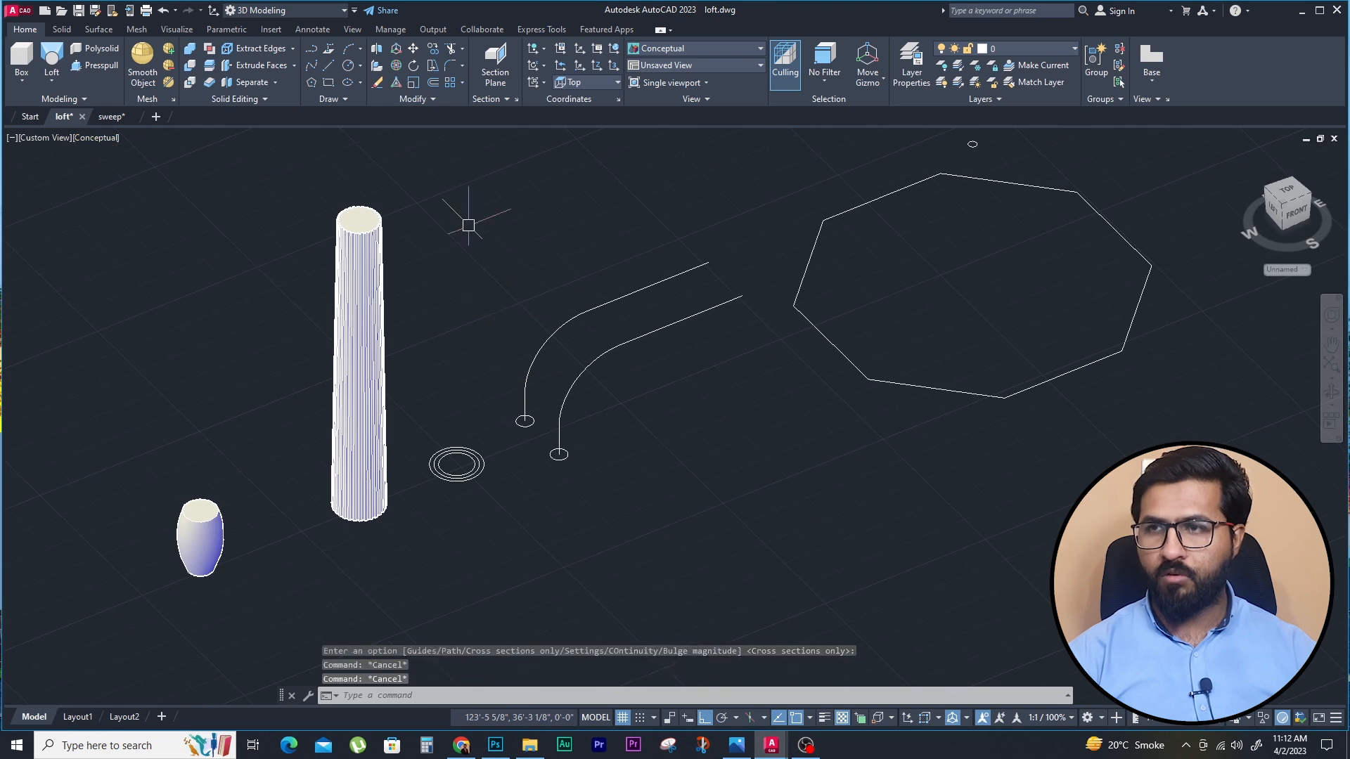
Set the visual style to 2D Wireframe and switch to the Front view
click(471, 218)
click(272, 284)
key(Escape)
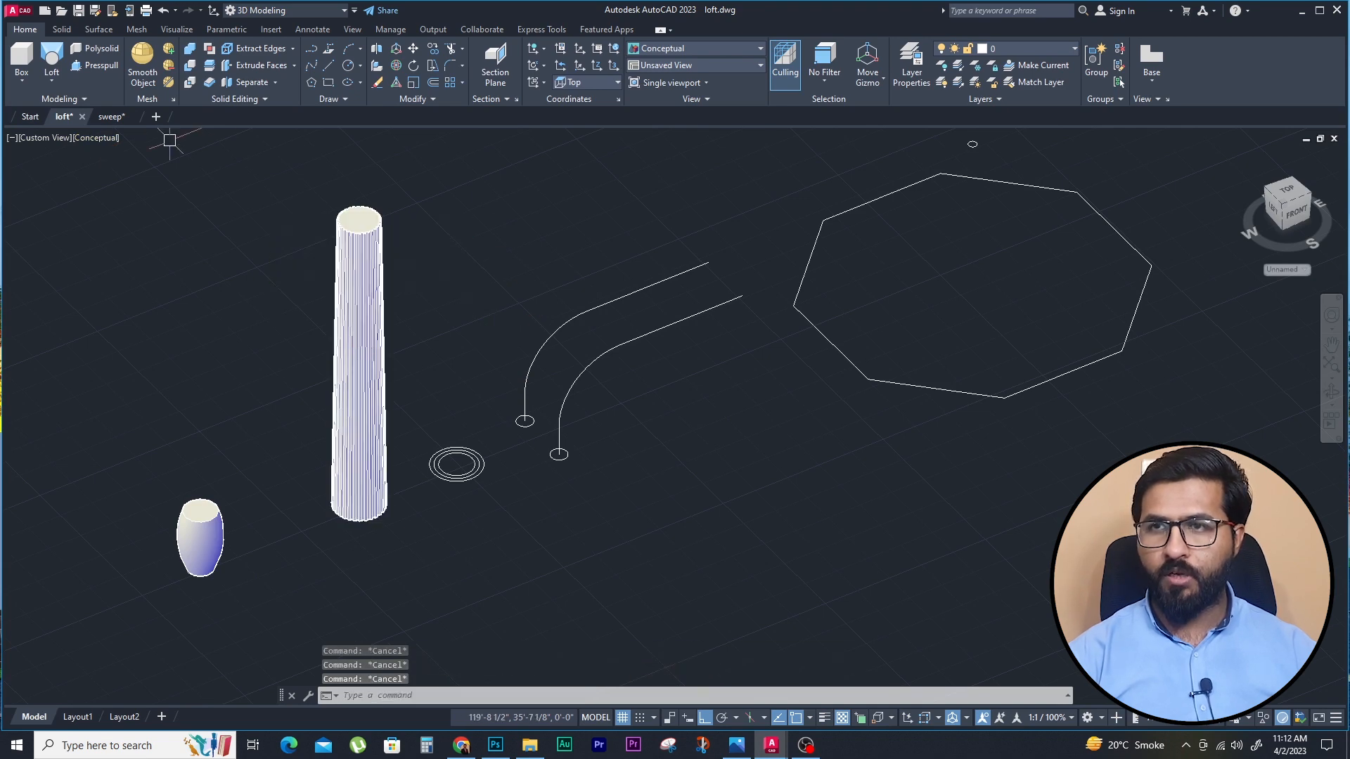
click(97, 144)
click(126, 173)
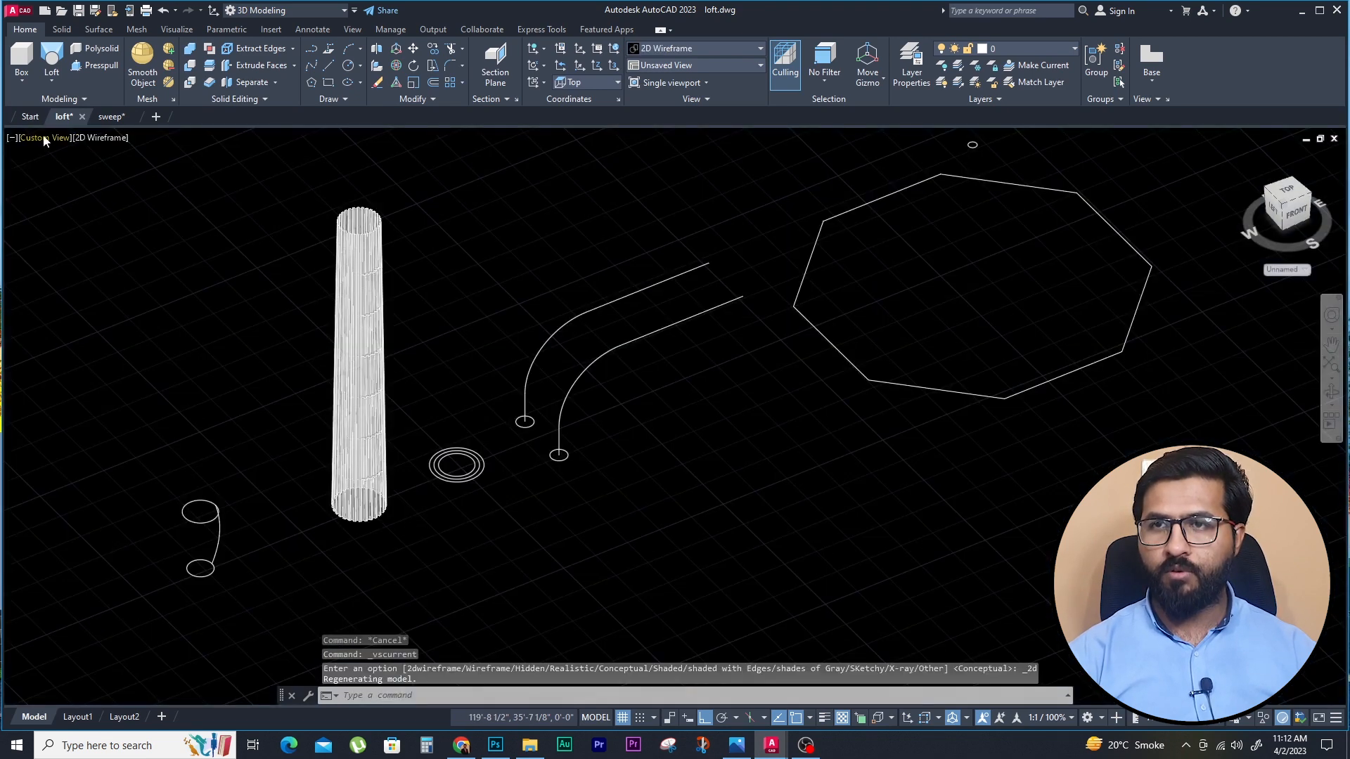
click(45, 138)
click(79, 235)
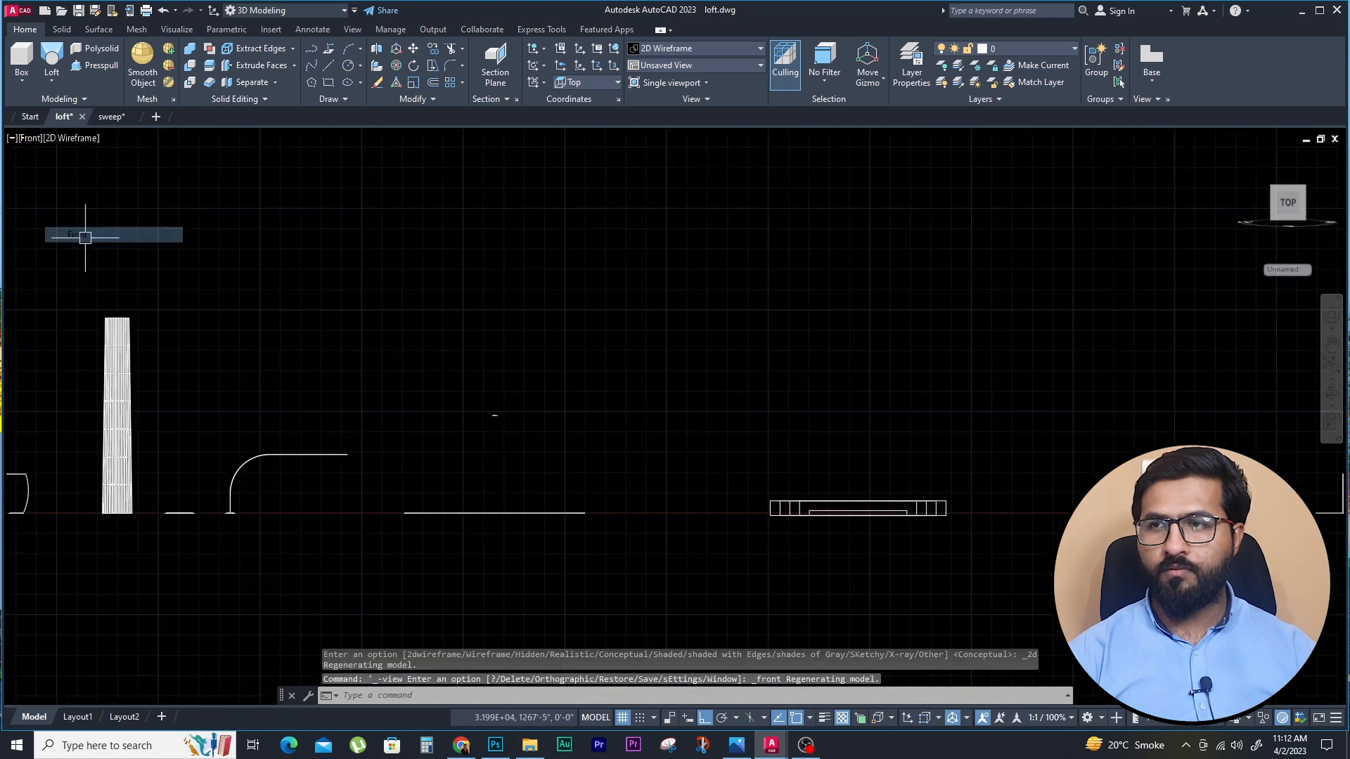
scroll(105, 501, up, 5)
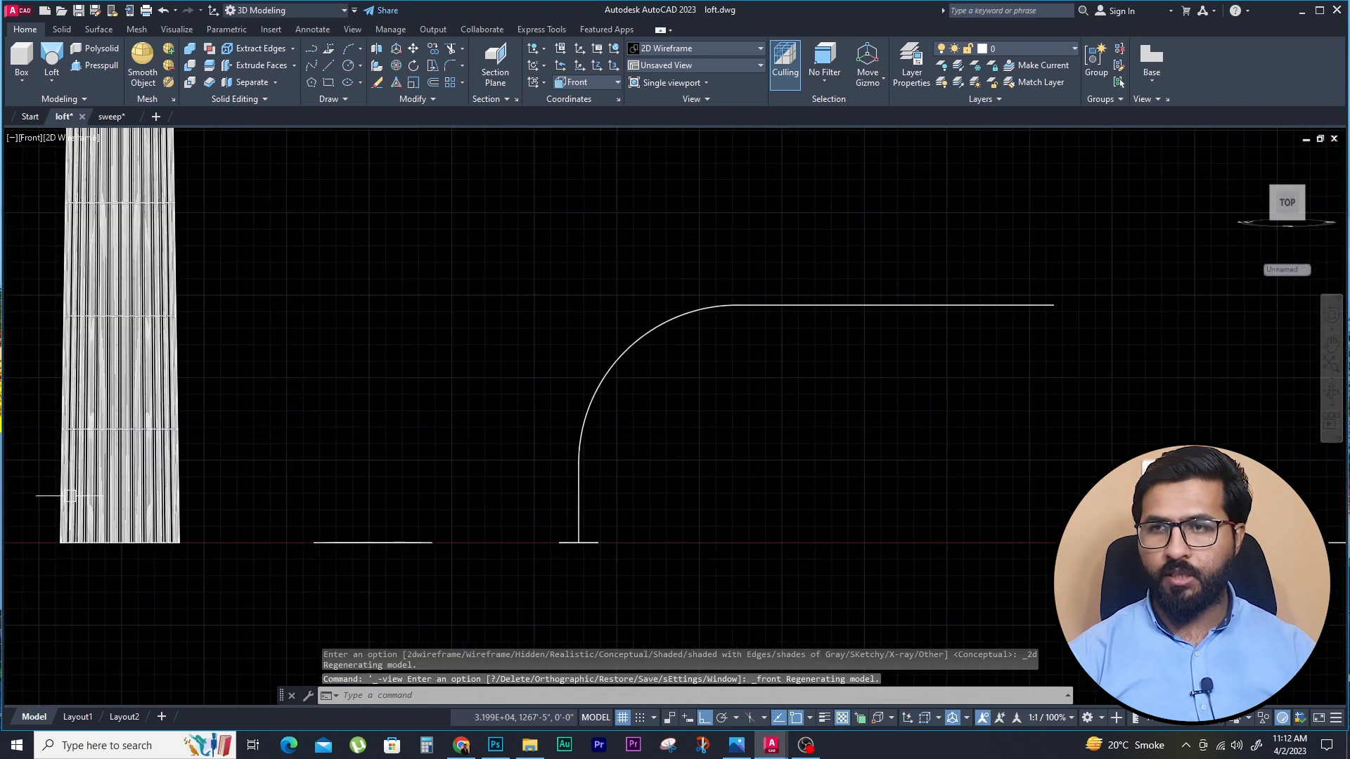
scroll(302, 486, down, 4)
scroll(274, 415, up, 2)
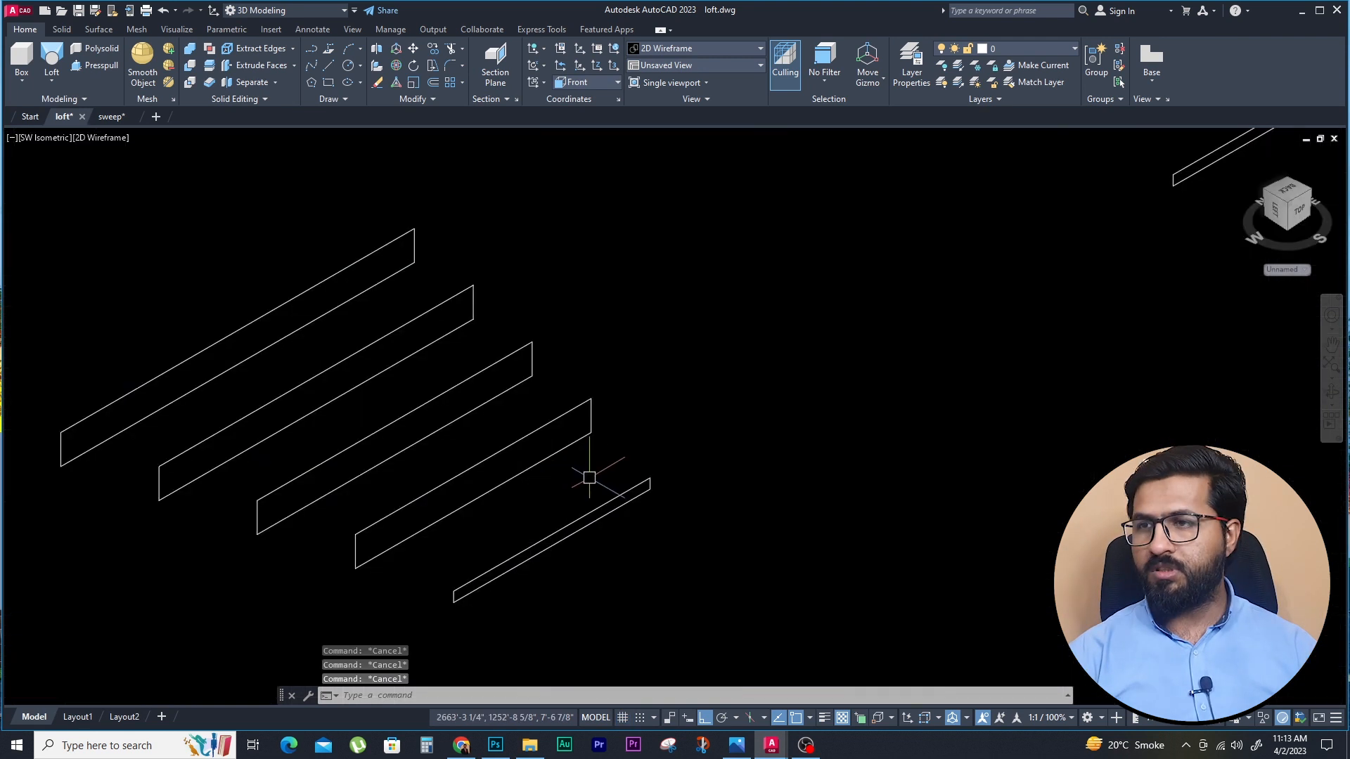
Try to loft through the five parallel rectangles, selecting them in order from the smallest to the largest
click(609, 505)
key(Escape)
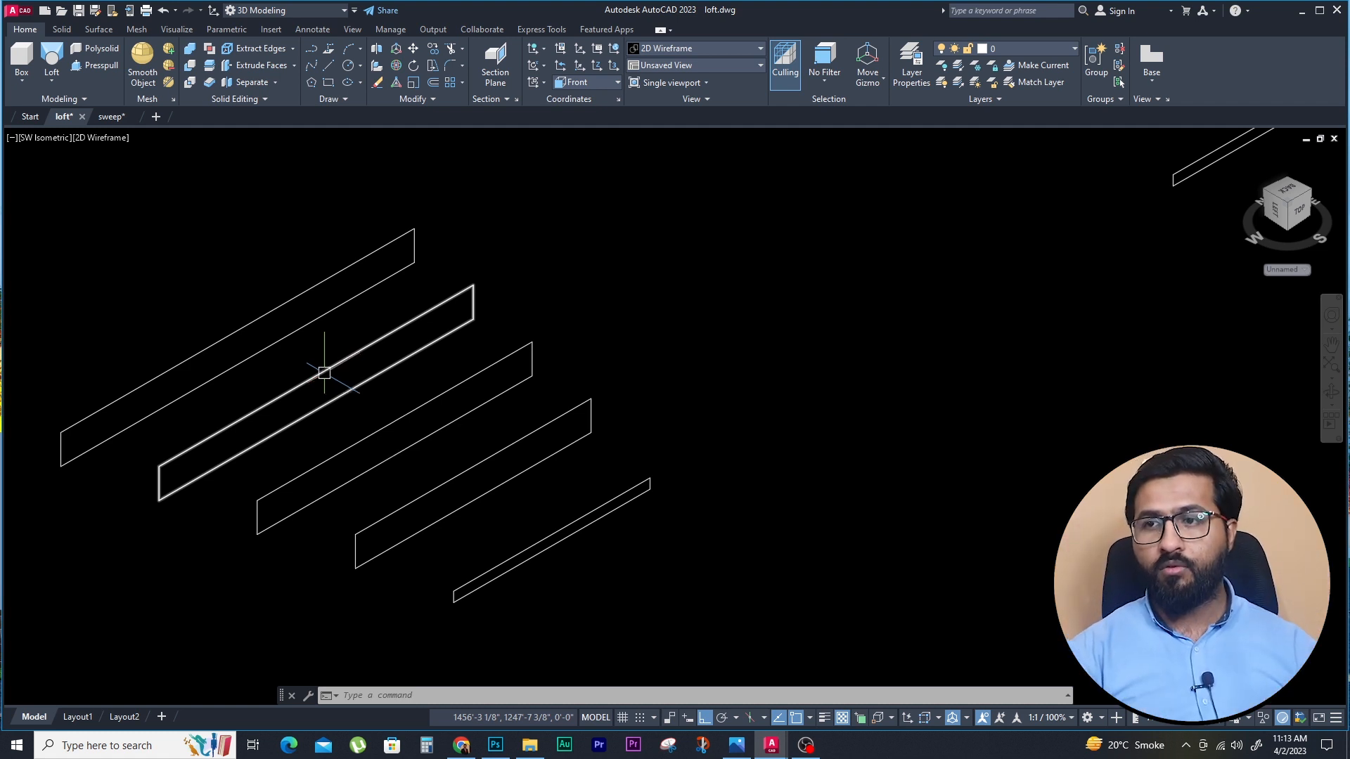
key(Escape)
key(Escape)
key(Escape)
text(loft)
key(Return)
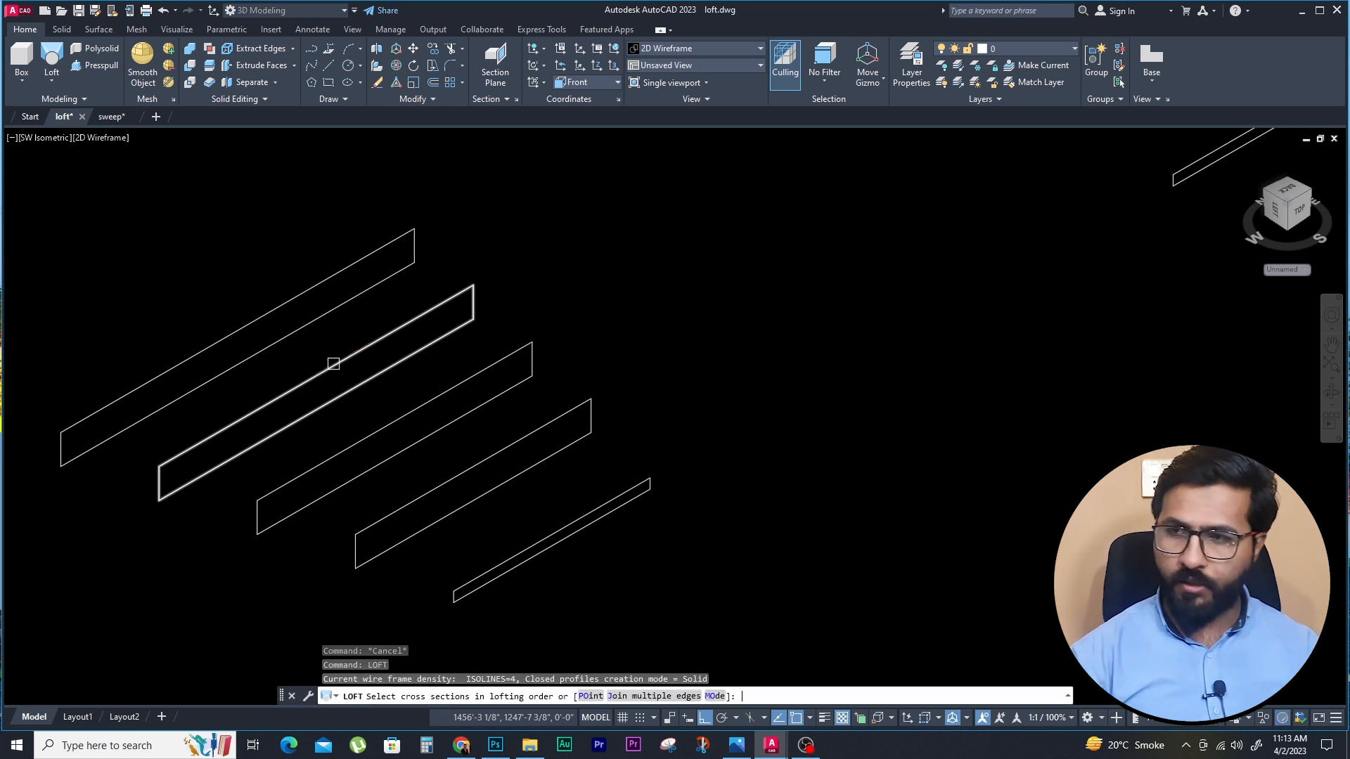
click(501, 561)
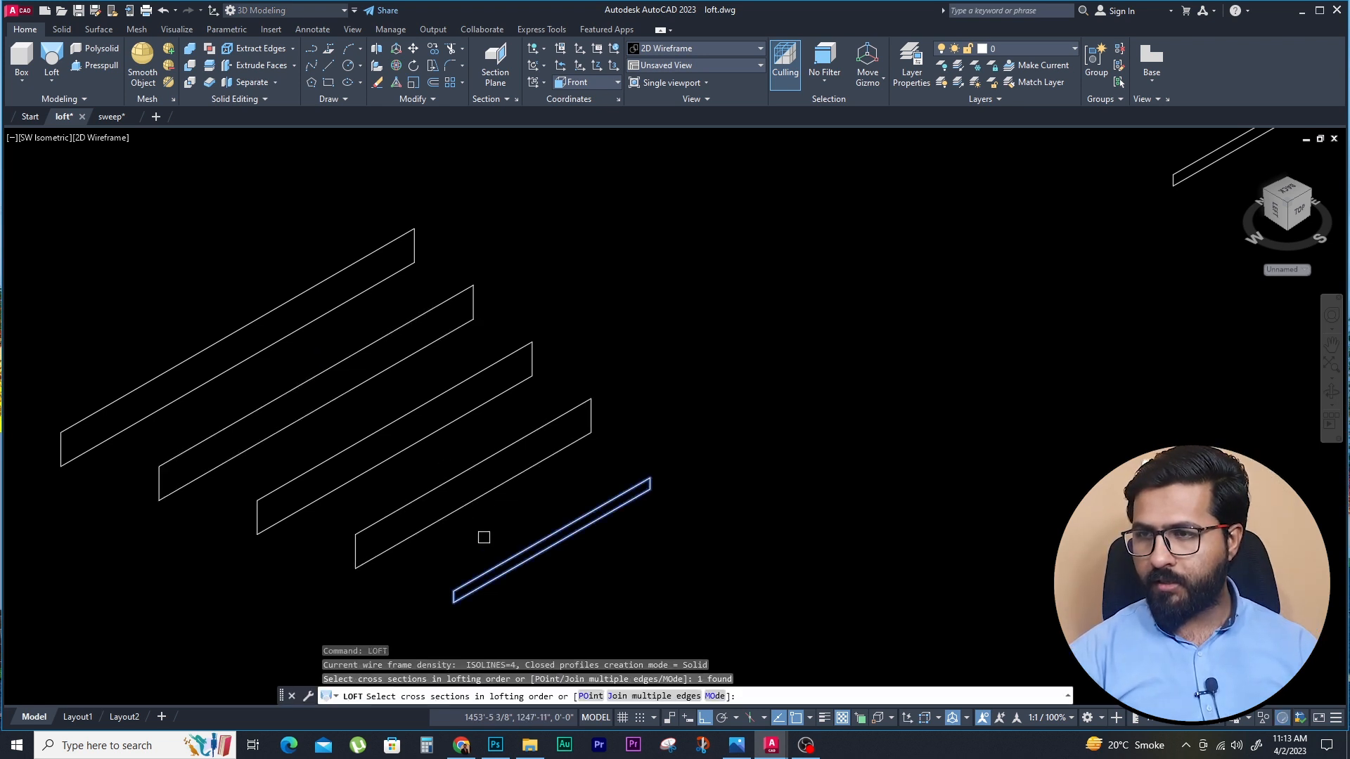
click(440, 491)
click(373, 434)
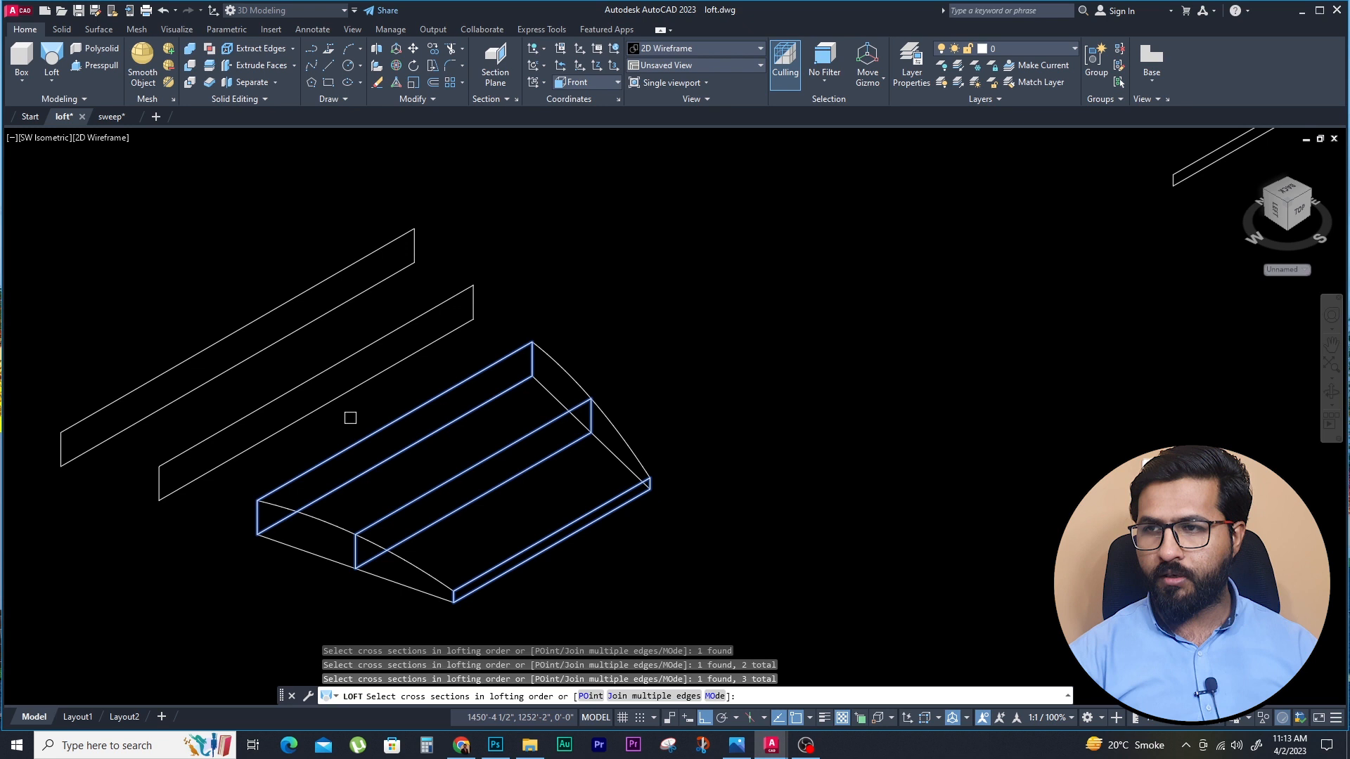
click(318, 379)
click(262, 346)
scroll(283, 359, down, 4)
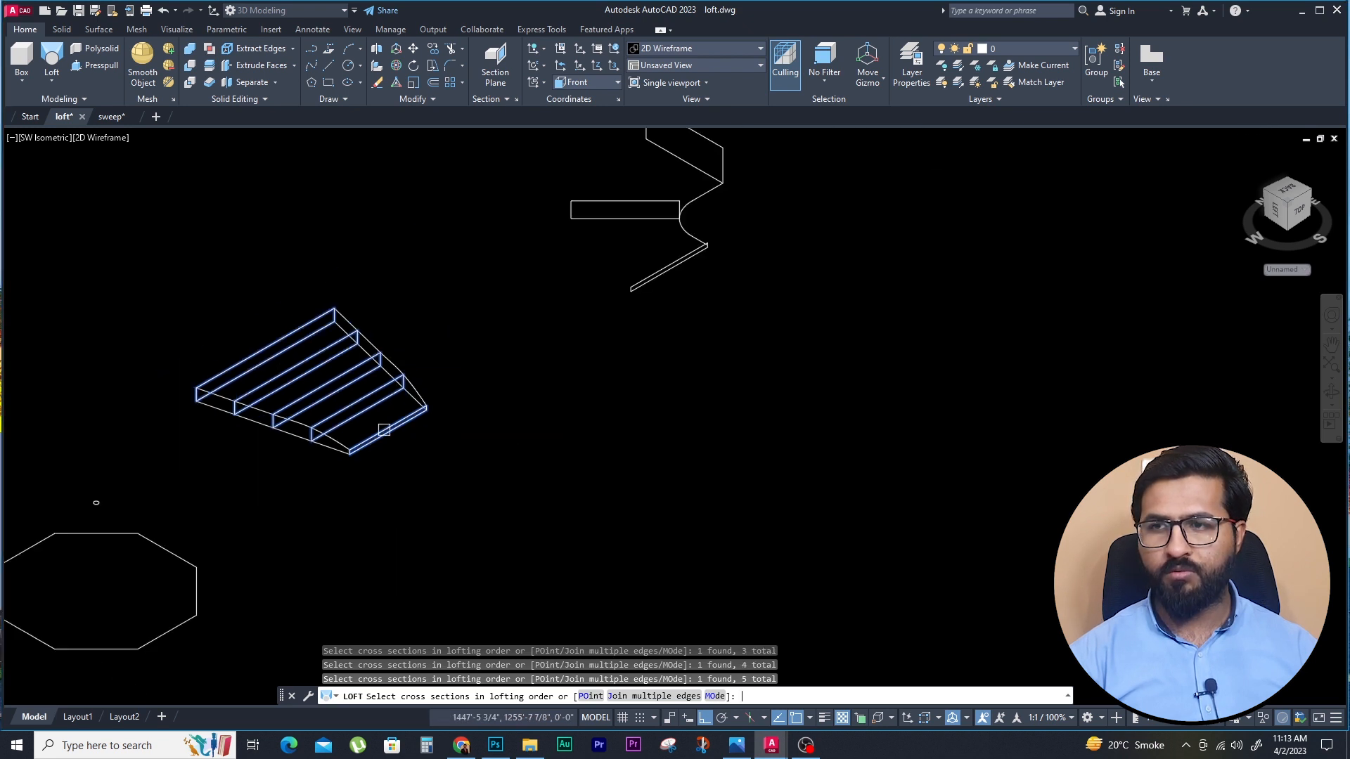
key(Return)
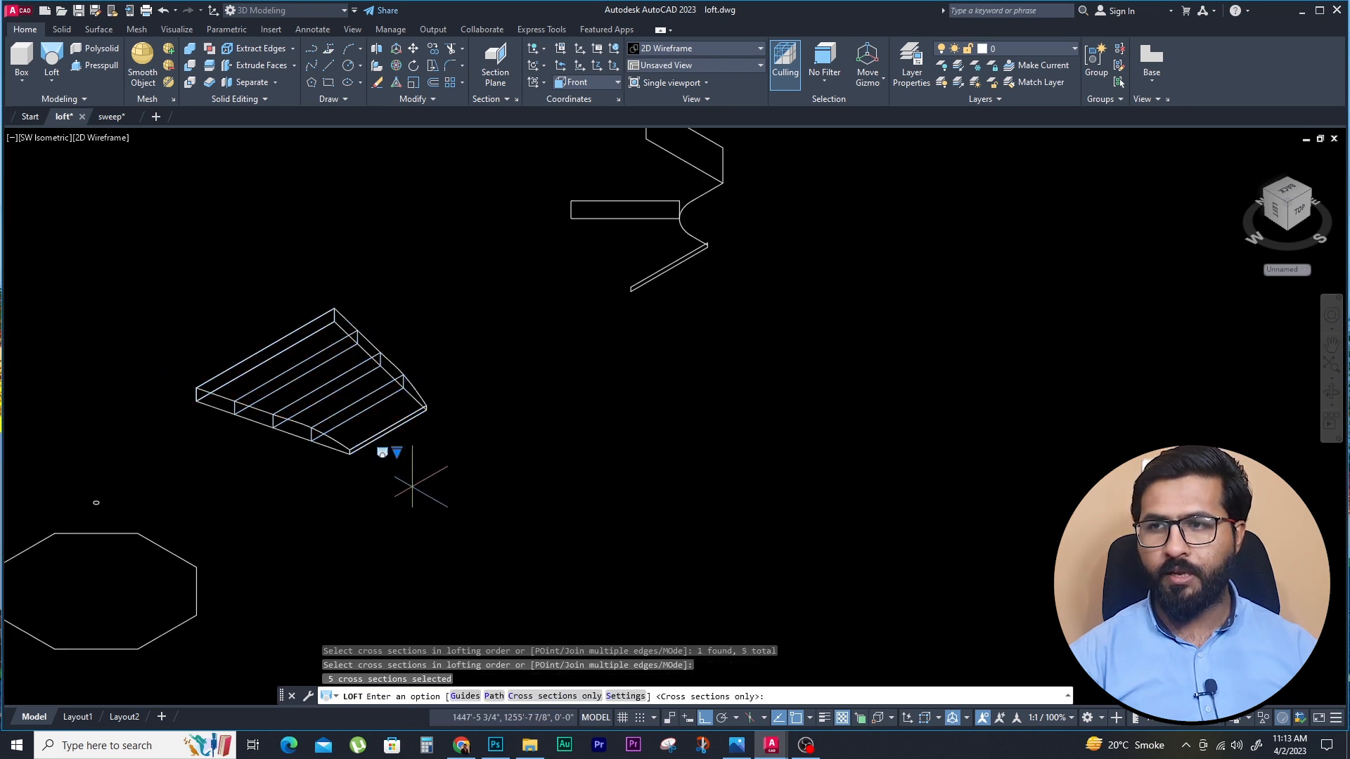
Set the visual style to Conceptual and leave any active command
click(96, 143)
click(135, 189)
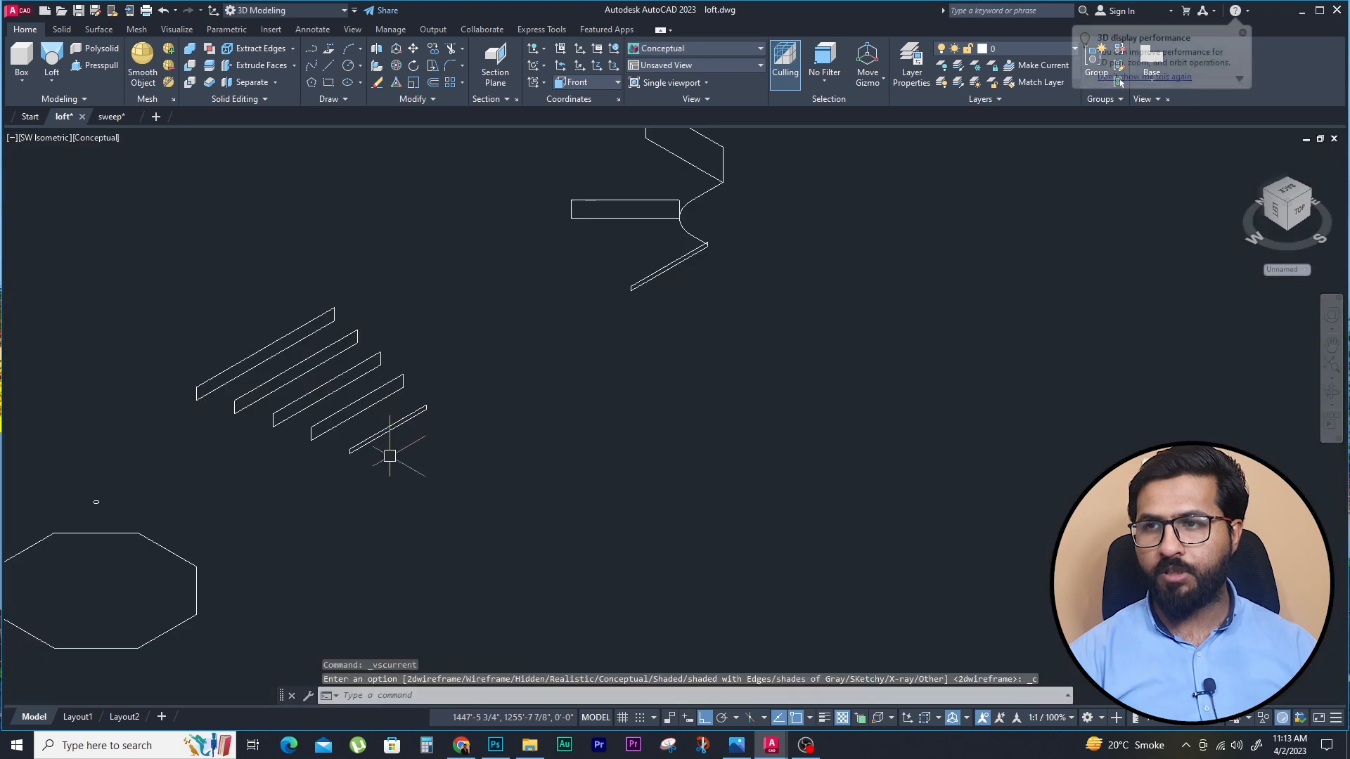
key(Escape)
key(Escape)
key(Escape)
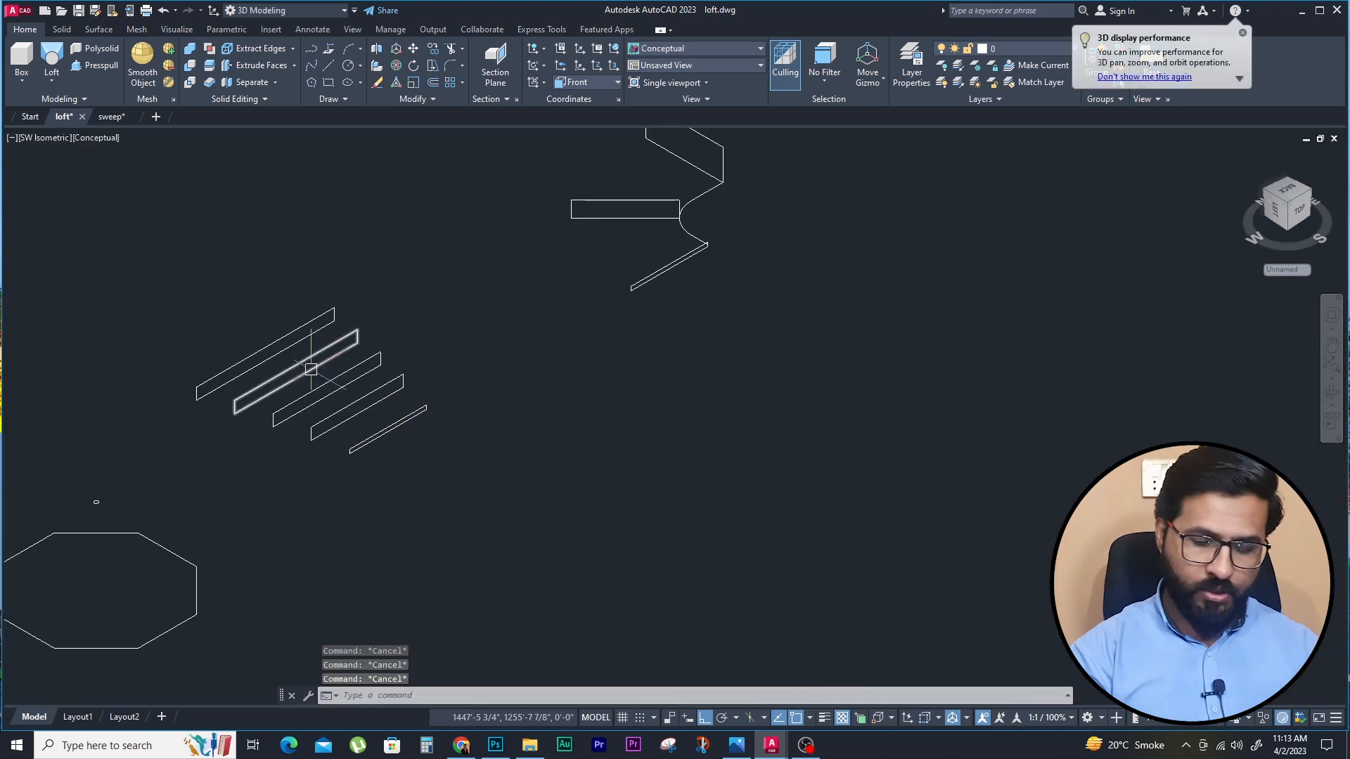
Loft a solid through the five parallel rectangles, from the smallest to the largest, using the Cross sections only option
text(loft)
key(Return)
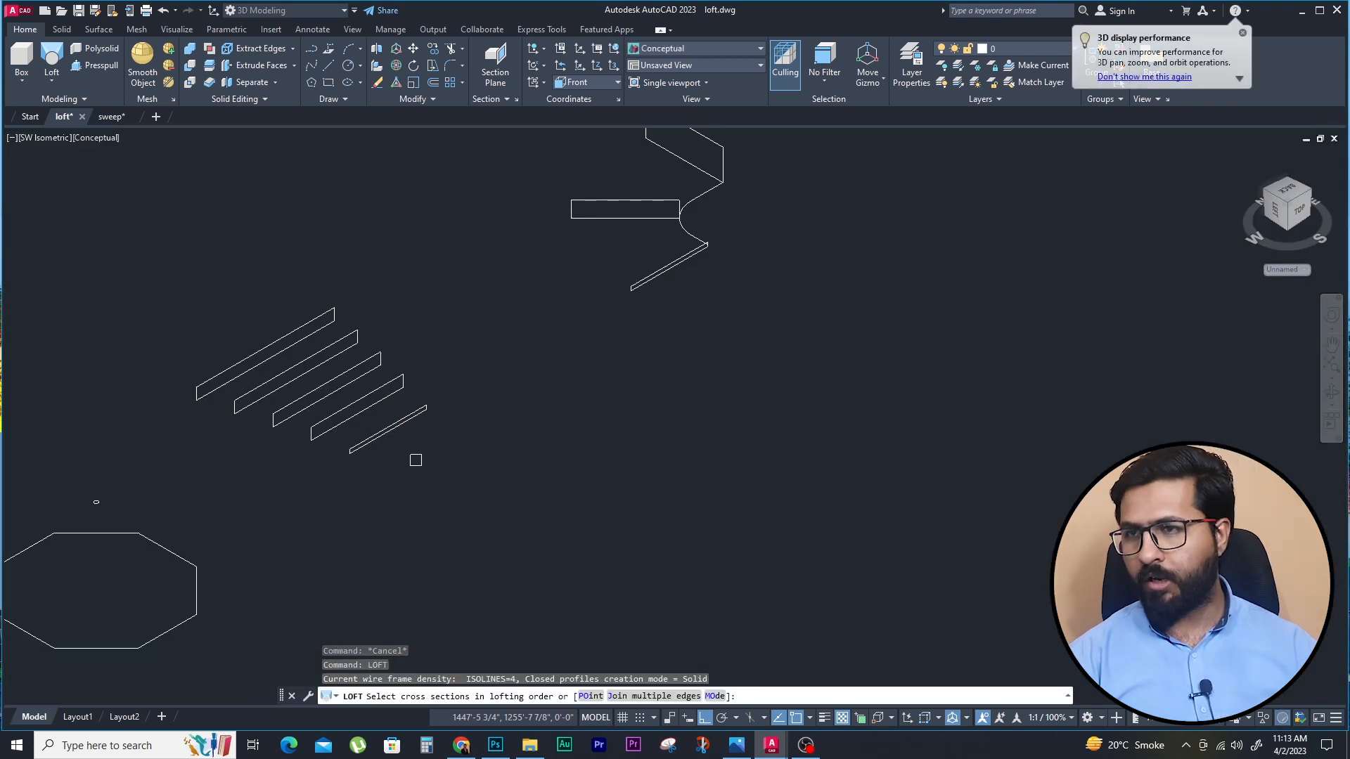
click(386, 430)
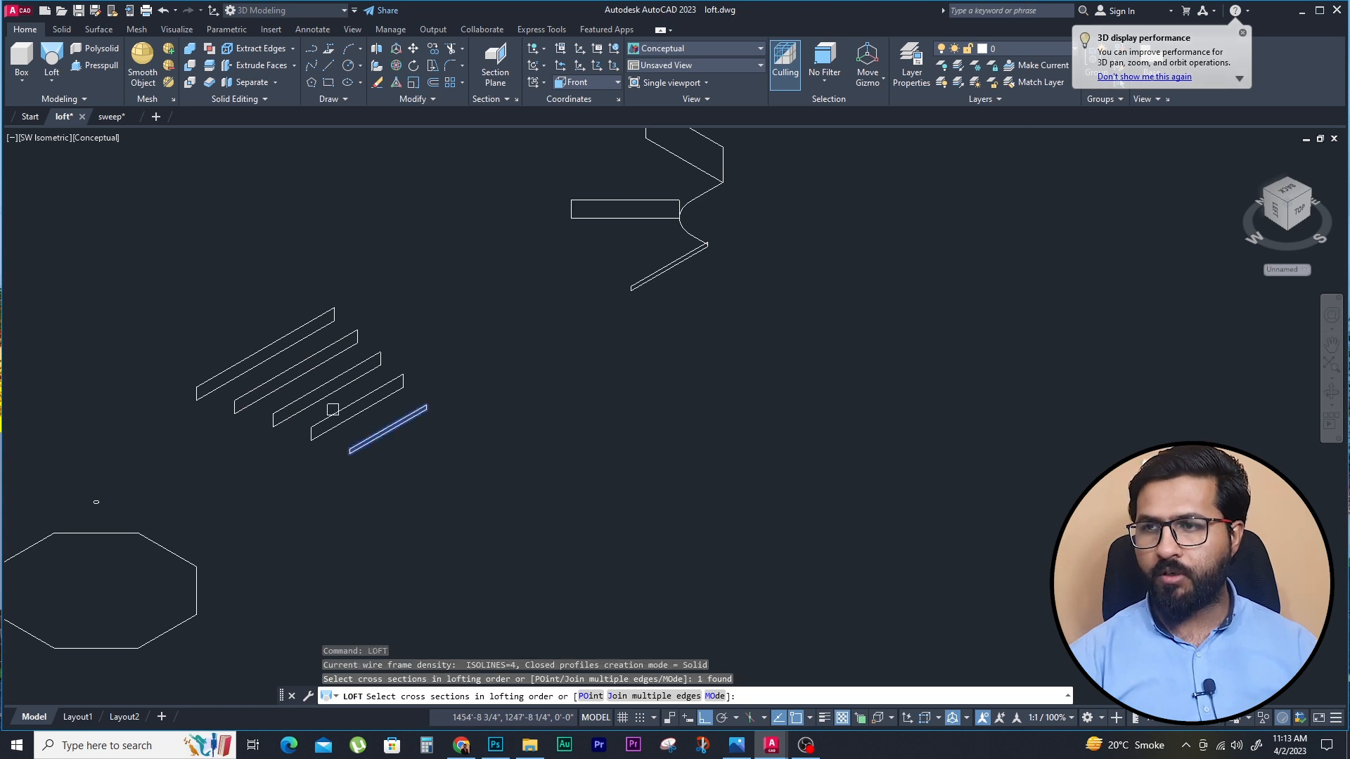
click(331, 410)
scroll(332, 410, up, 2)
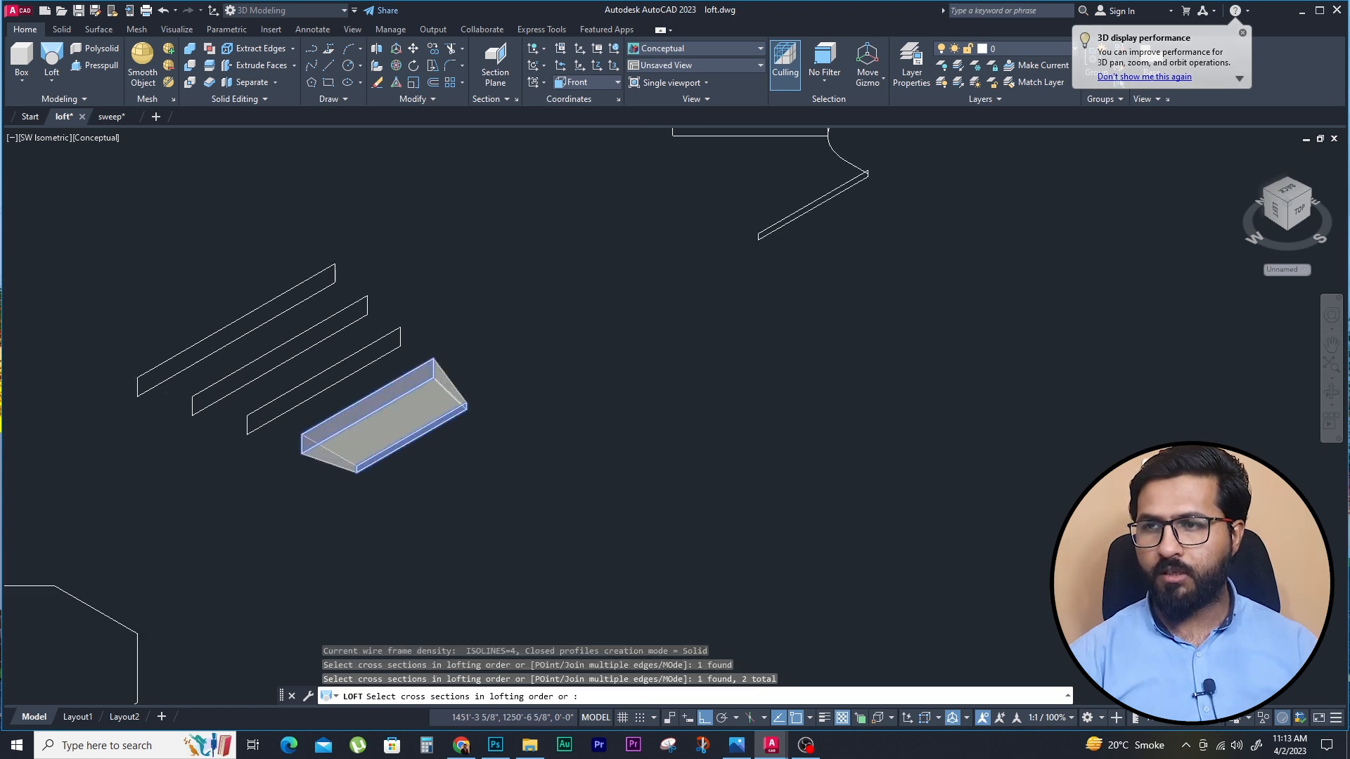
click(268, 395)
click(239, 366)
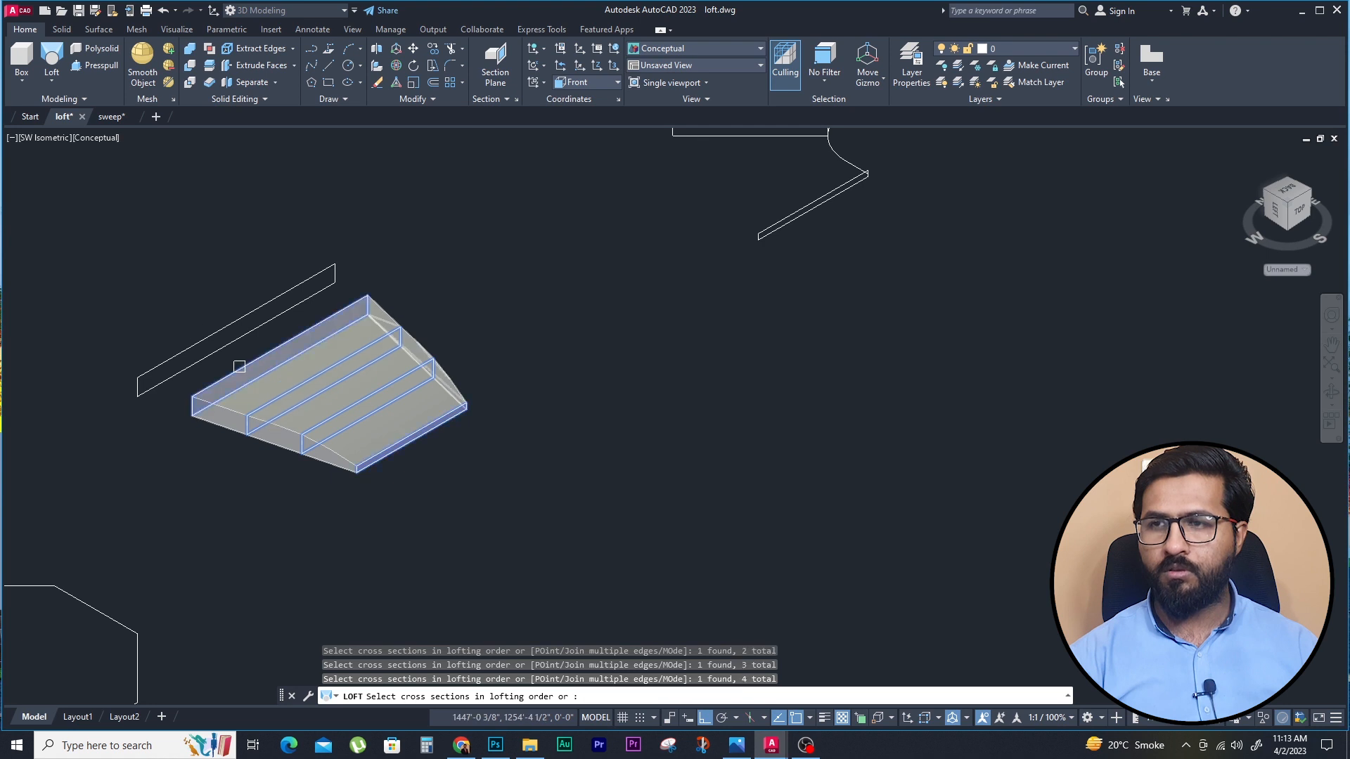
click(195, 338)
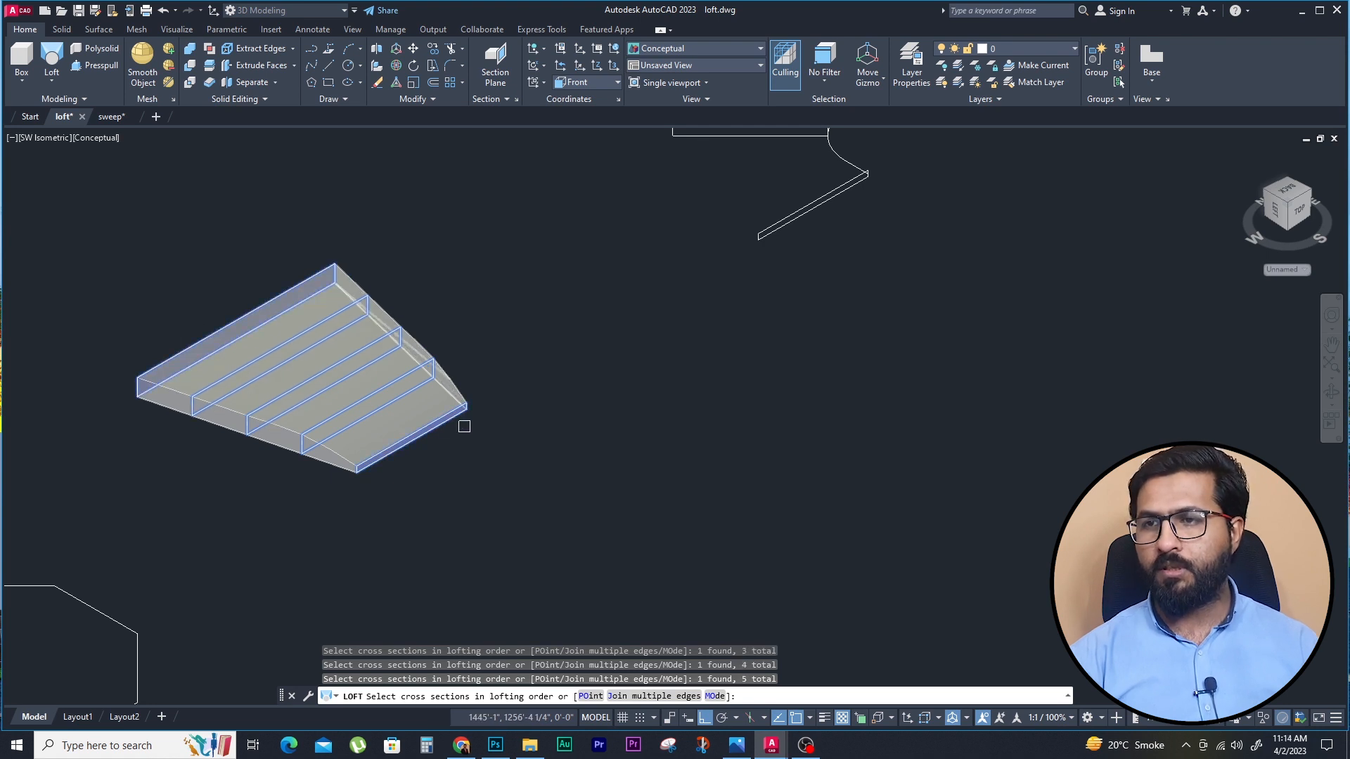
key(Return)
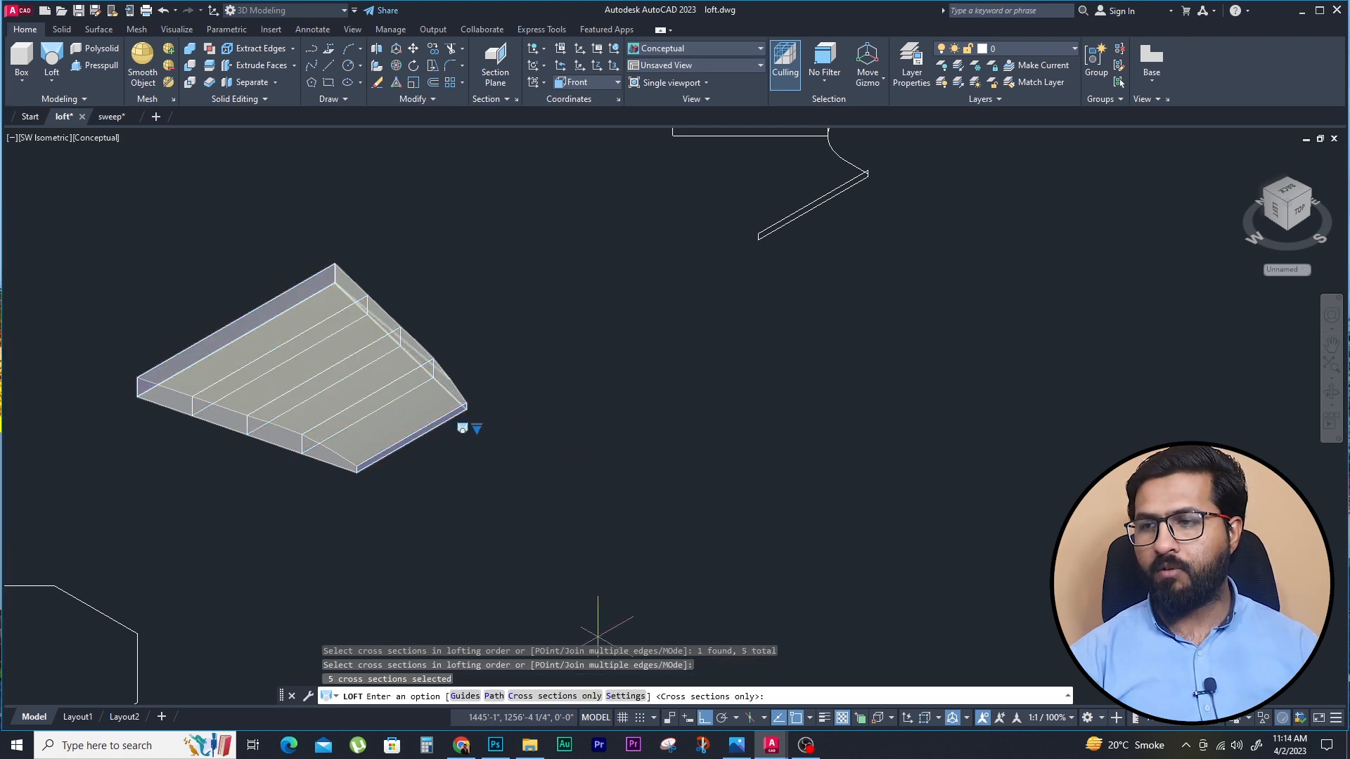
key(Return)
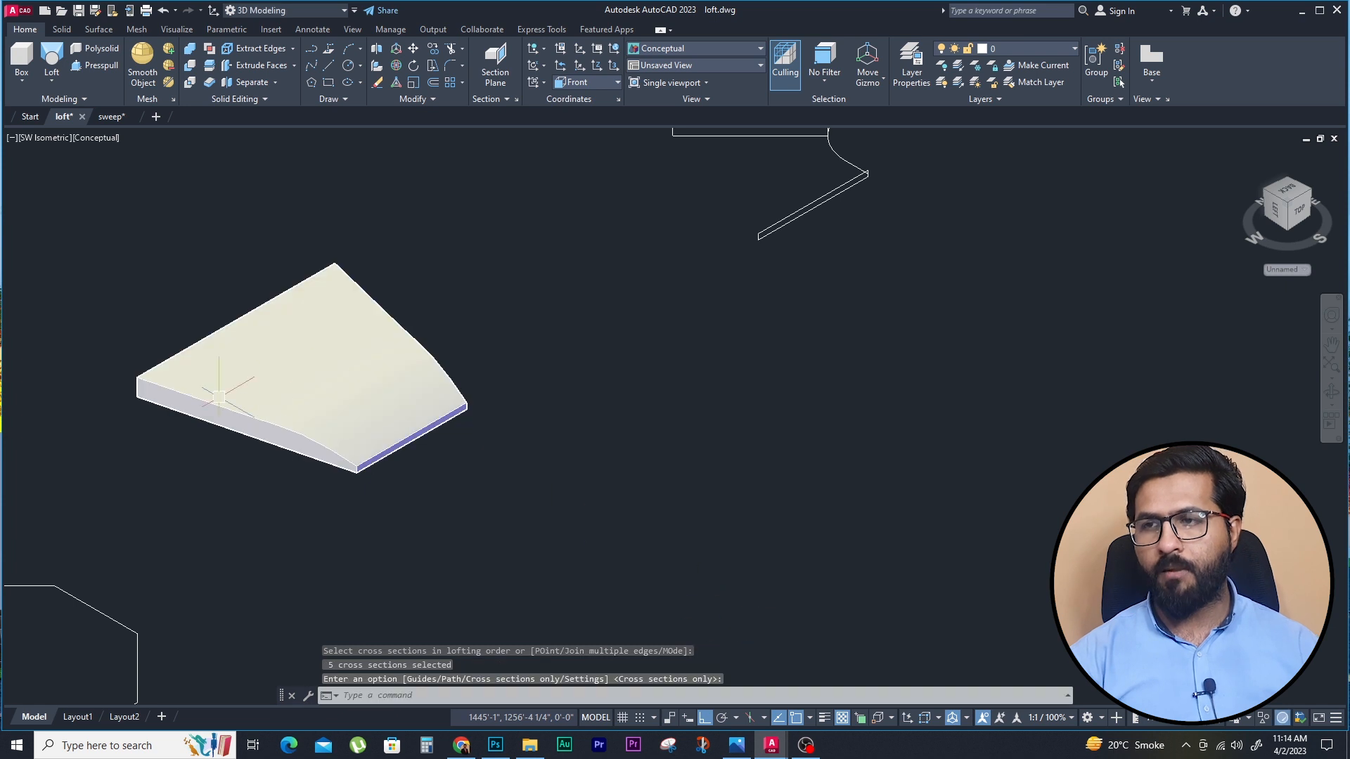
Change the surface type of the solid lofted through the rectangles to Ruled
scroll(175, 367, up, 2)
click(331, 392)
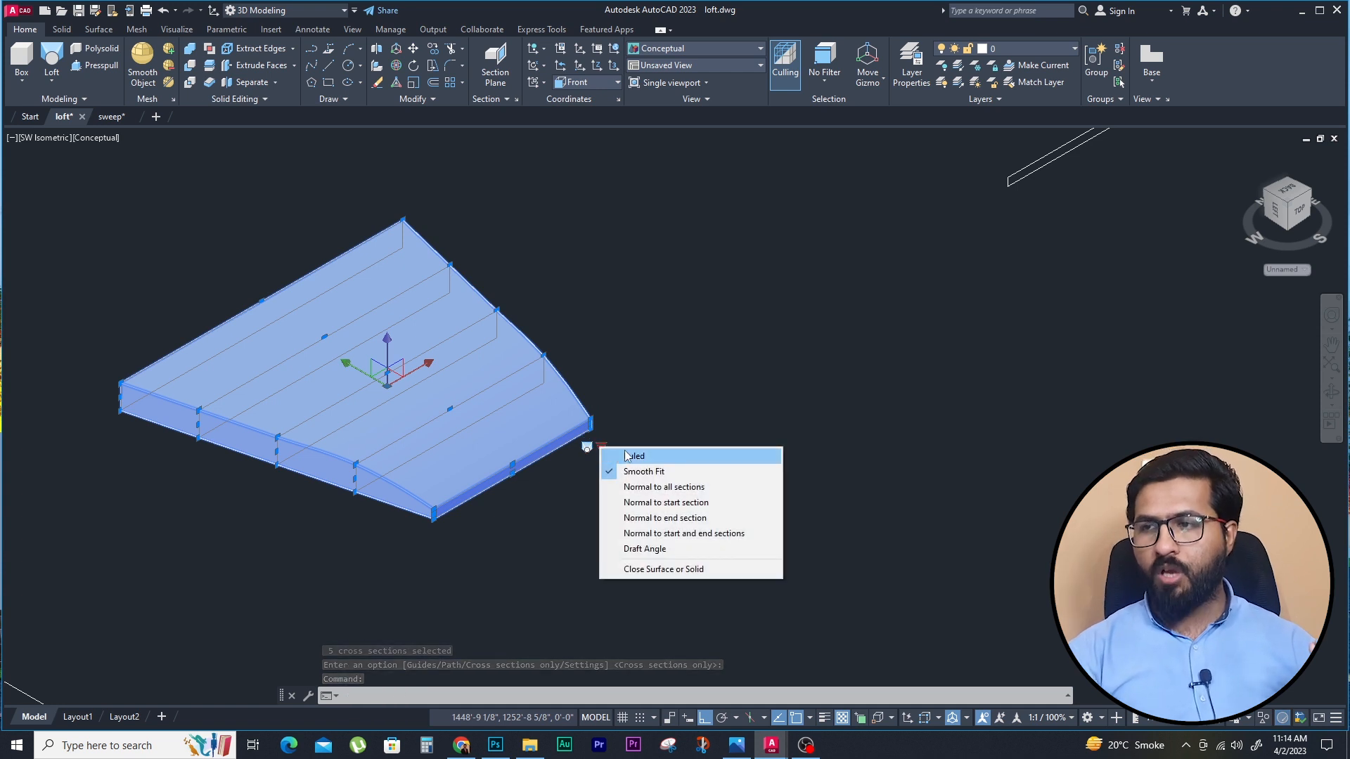
click(625, 455)
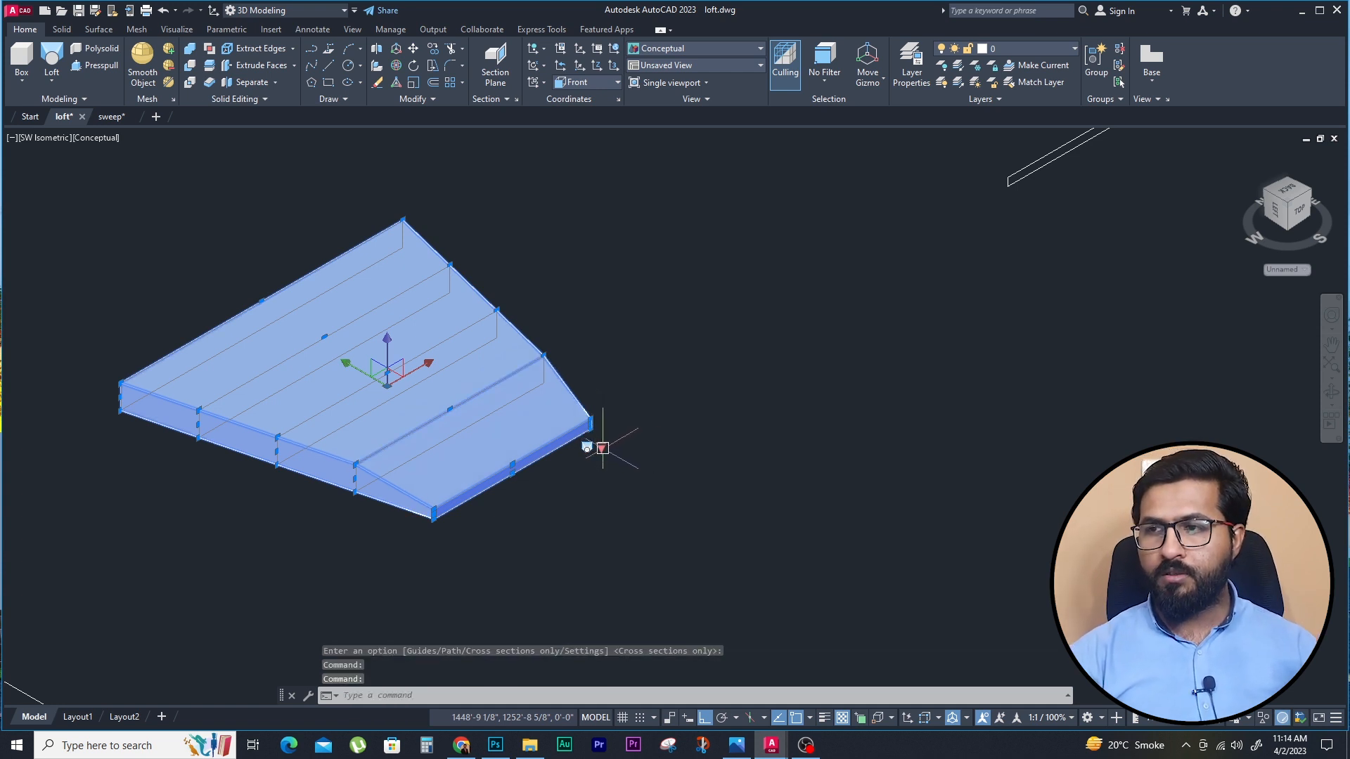
mouse_move(603, 453)
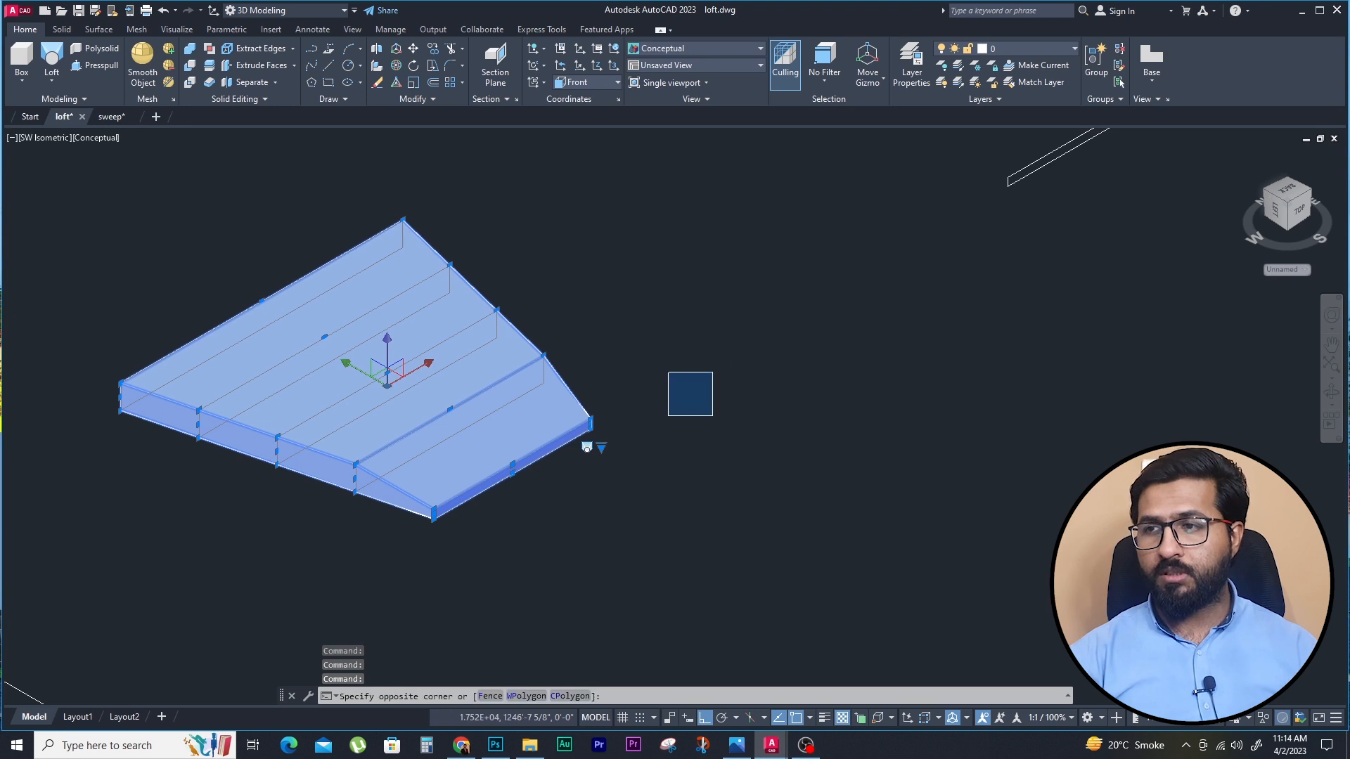
Select the lofted barrel and change its surface type to Ruled, and from that to Normal to all sections
scroll(687, 394, down, 6)
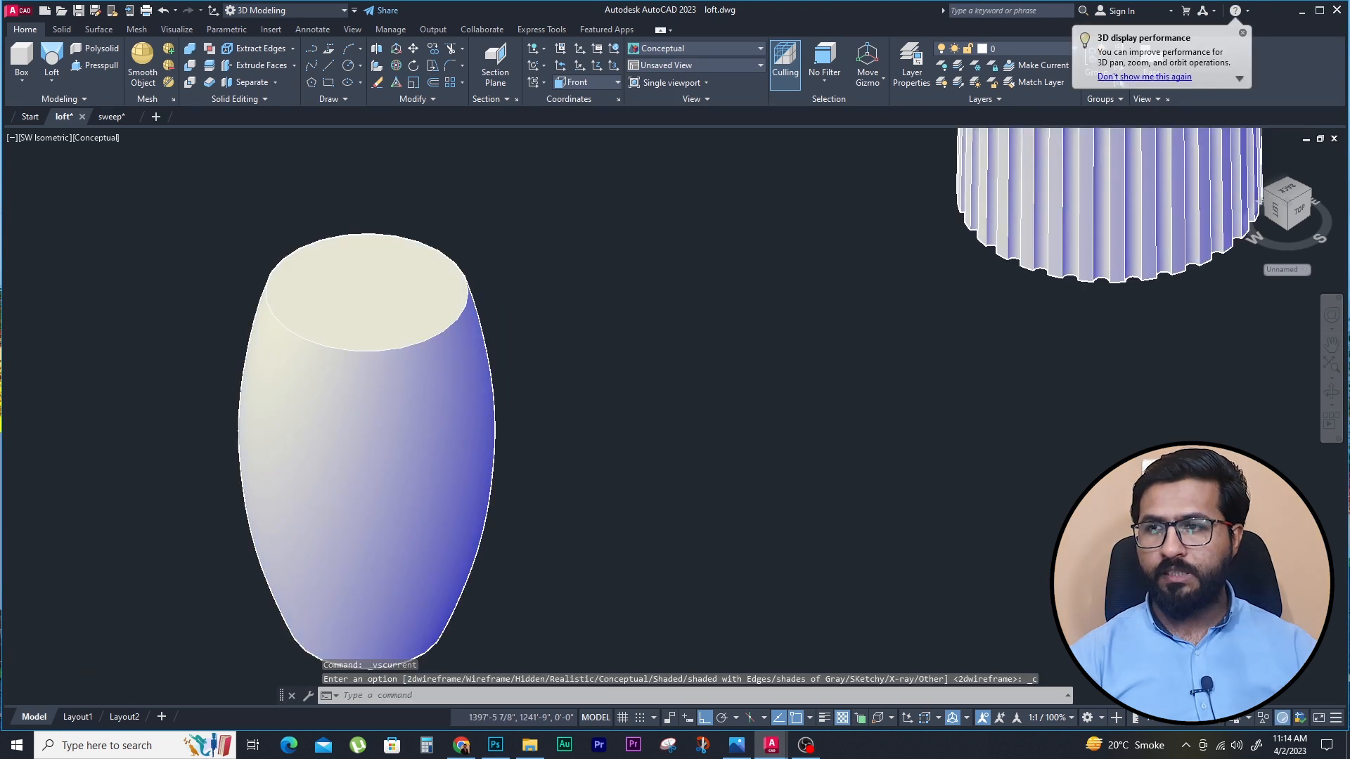
click(422, 383)
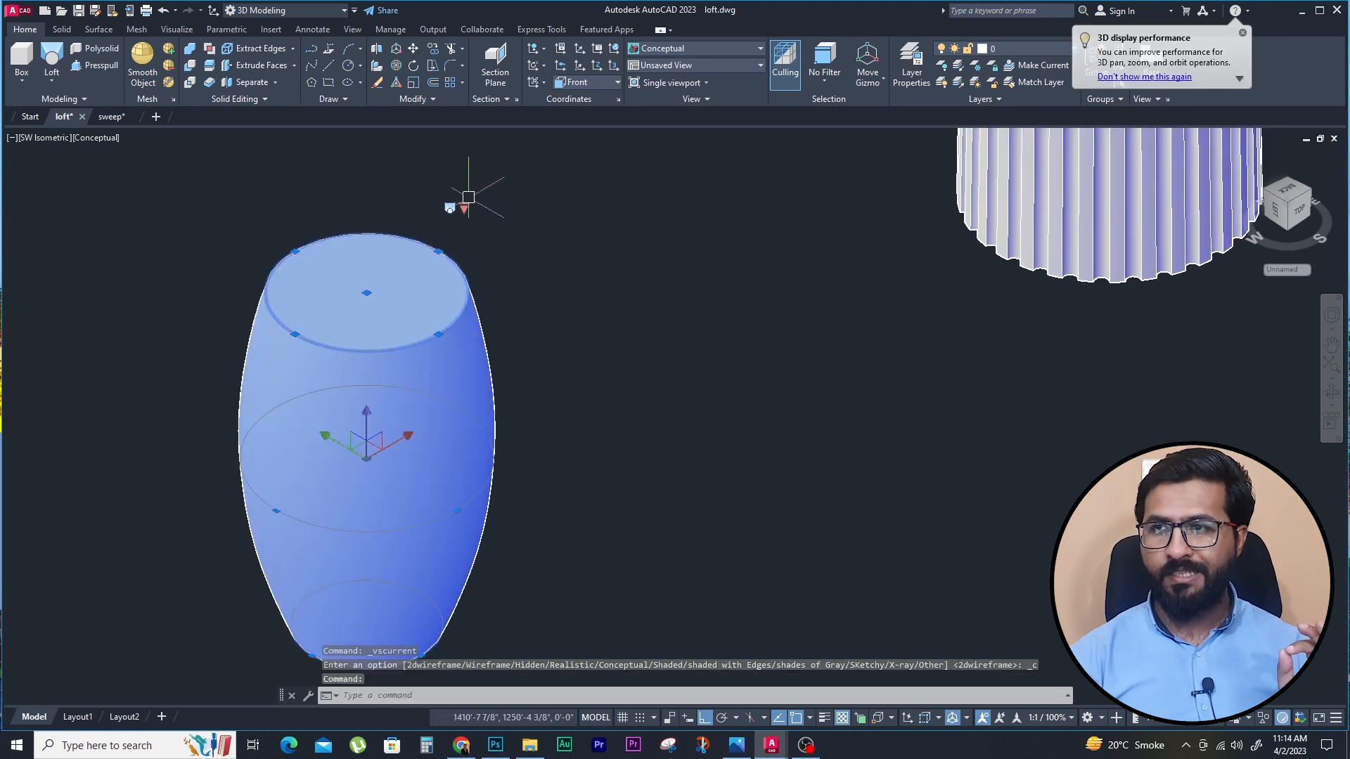
click(488, 218)
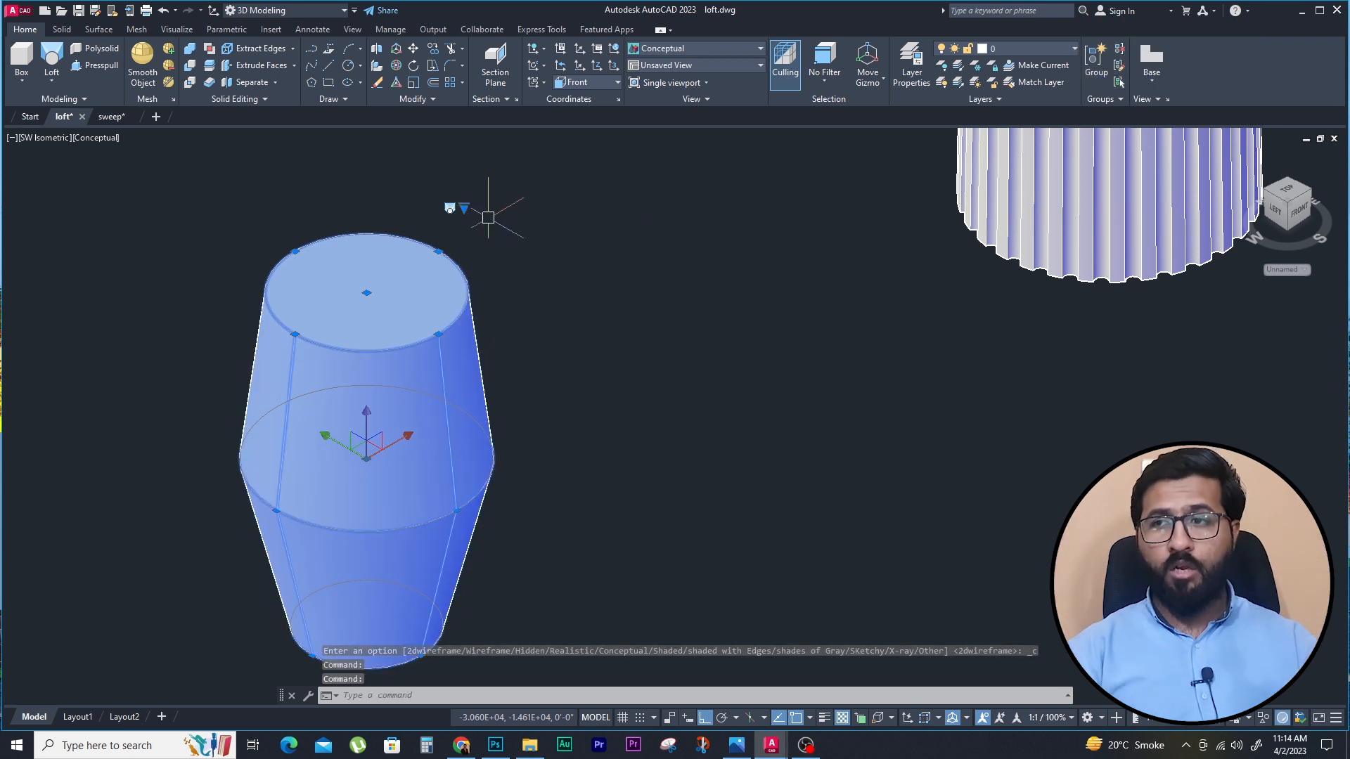
mouse_move(464, 208)
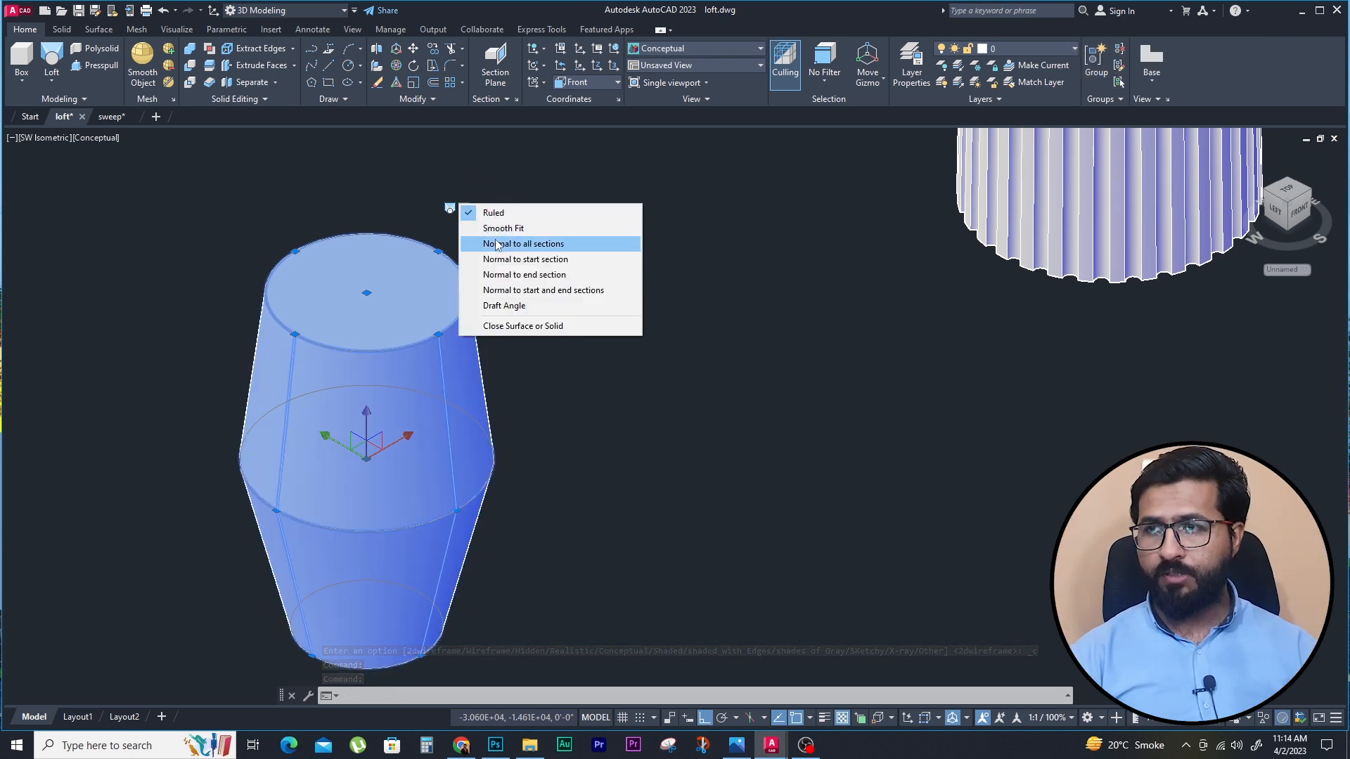
click(496, 245)
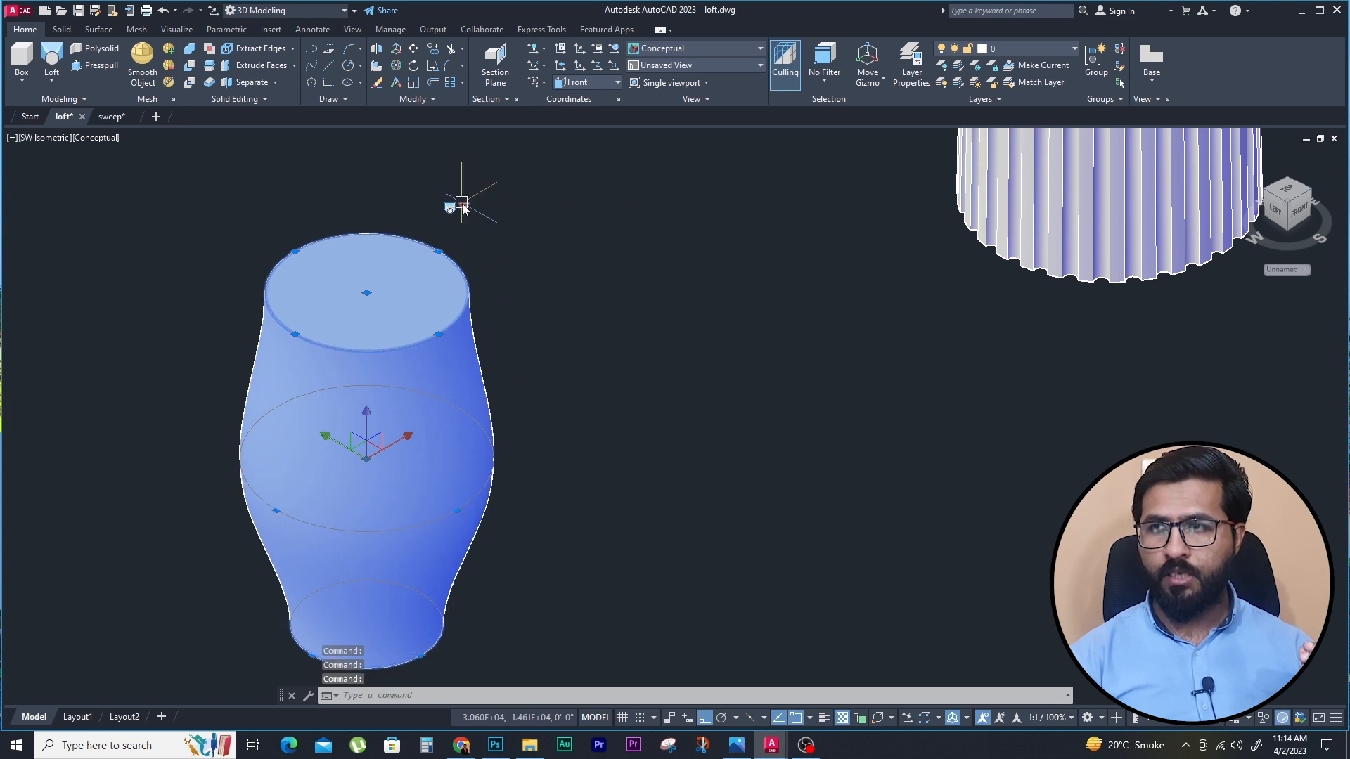
Try the Normal to start section surface type on the lofted barrel and return it to Smooth Fit
mouse_move(463, 208)
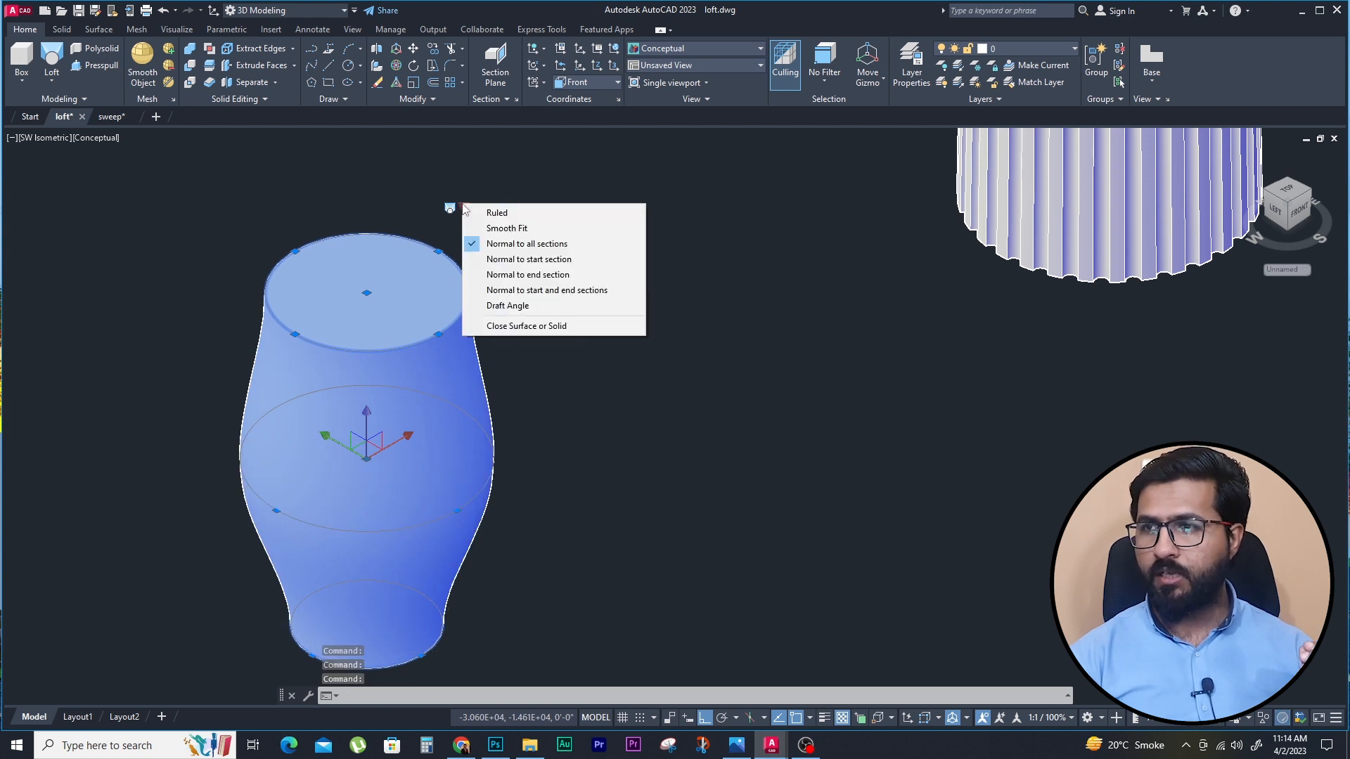
click(537, 260)
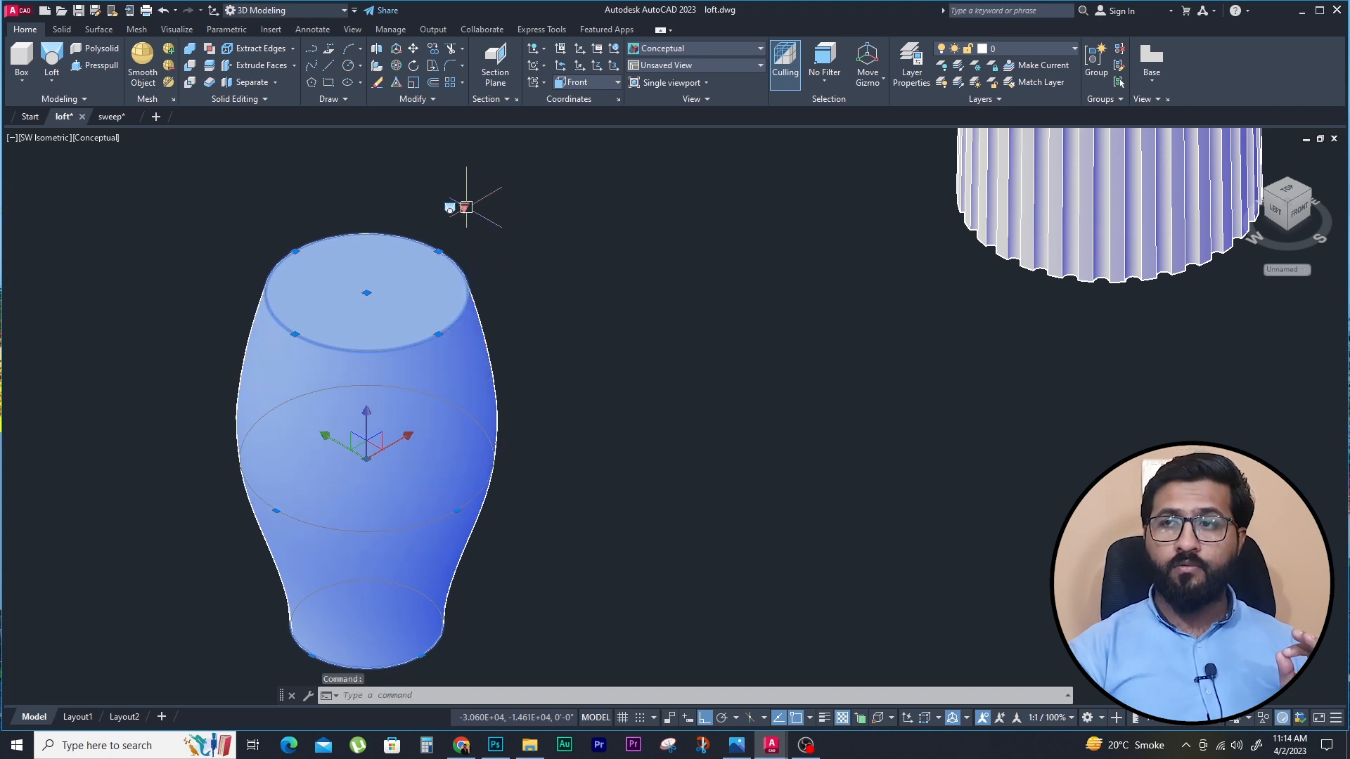
mouse_move(463, 208)
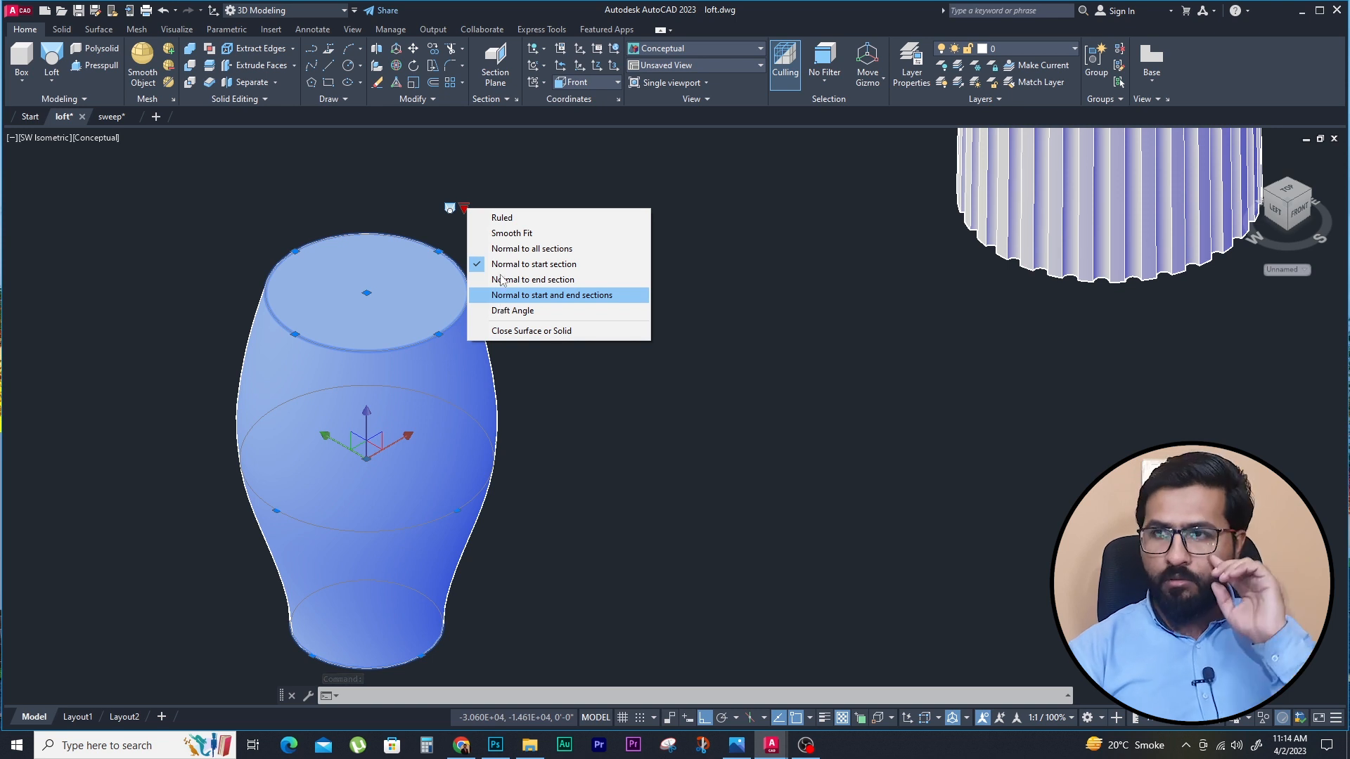
click(503, 234)
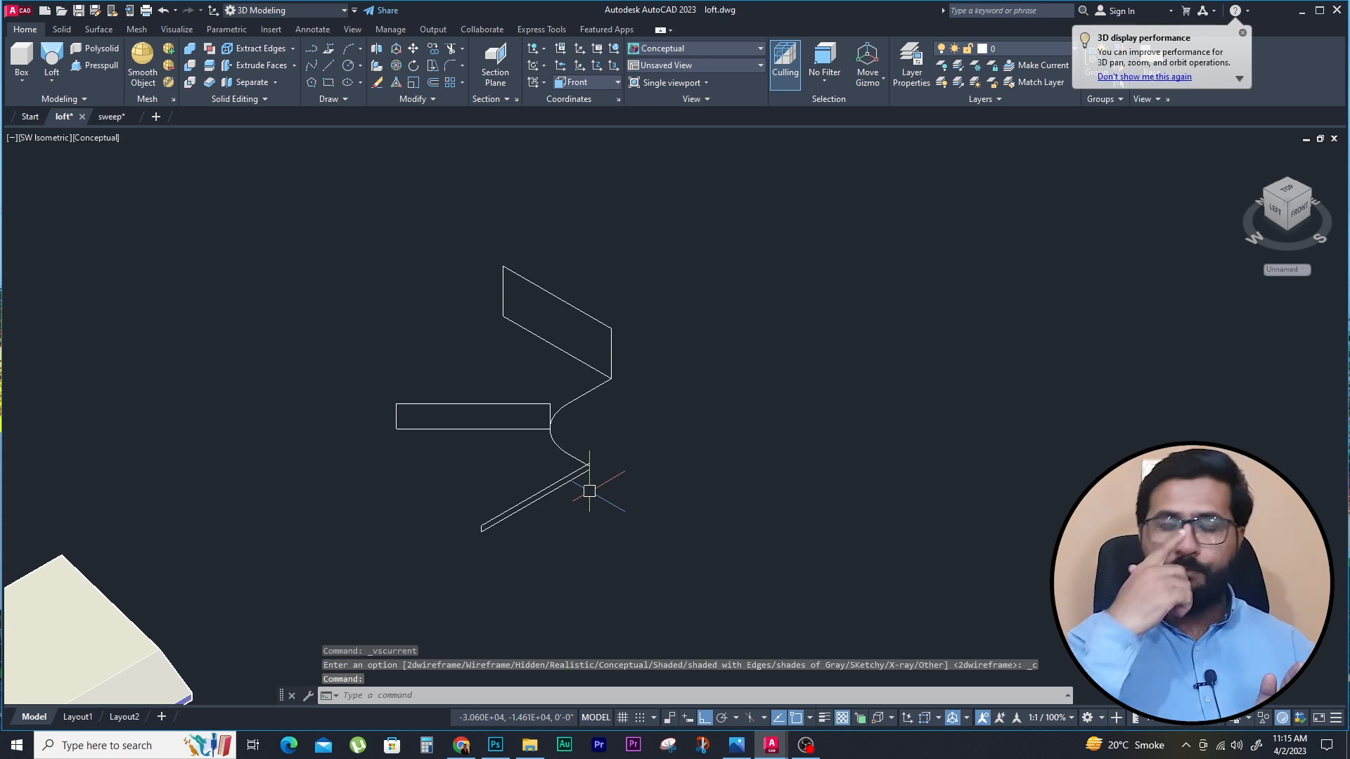
Examine the three differently oriented rectangles placed along the curved line and leave any active command
scroll(517, 404, up, 4)
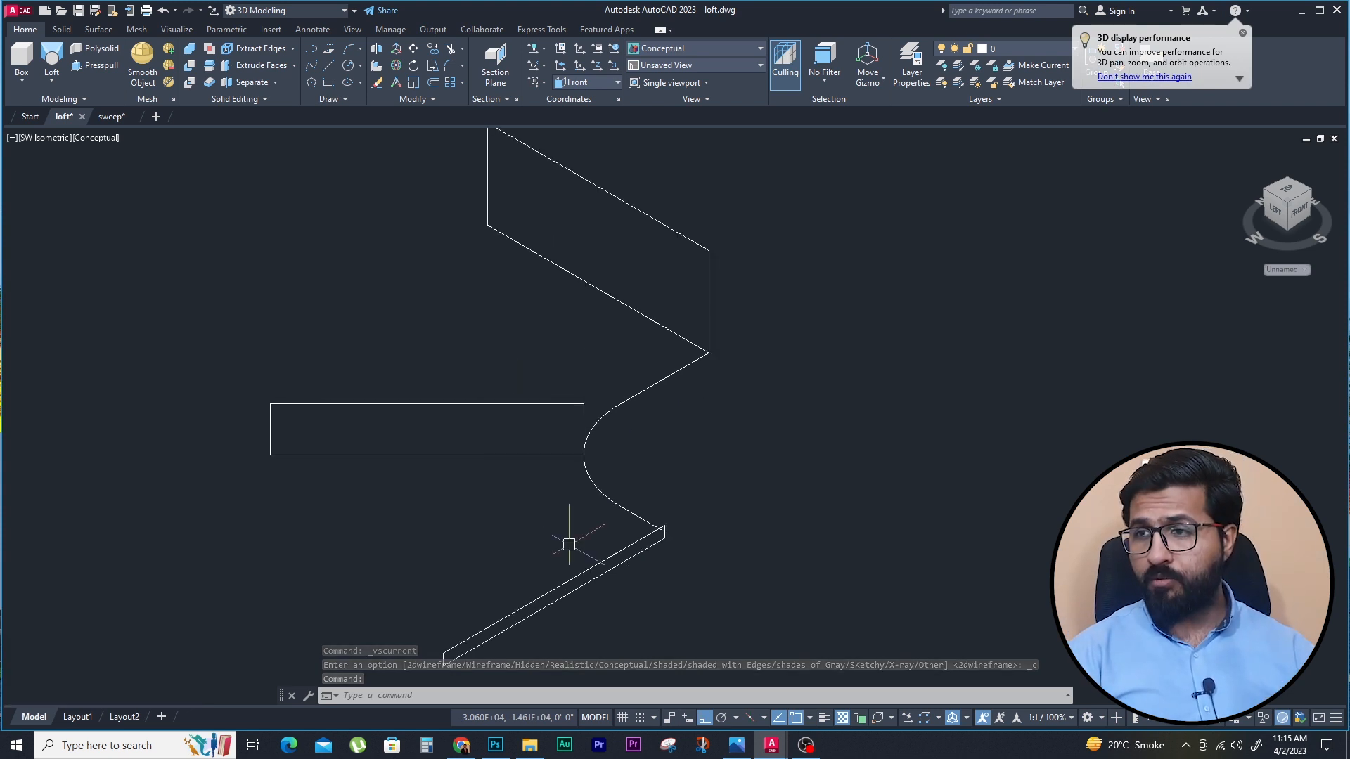
scroll(599, 544, down, 2)
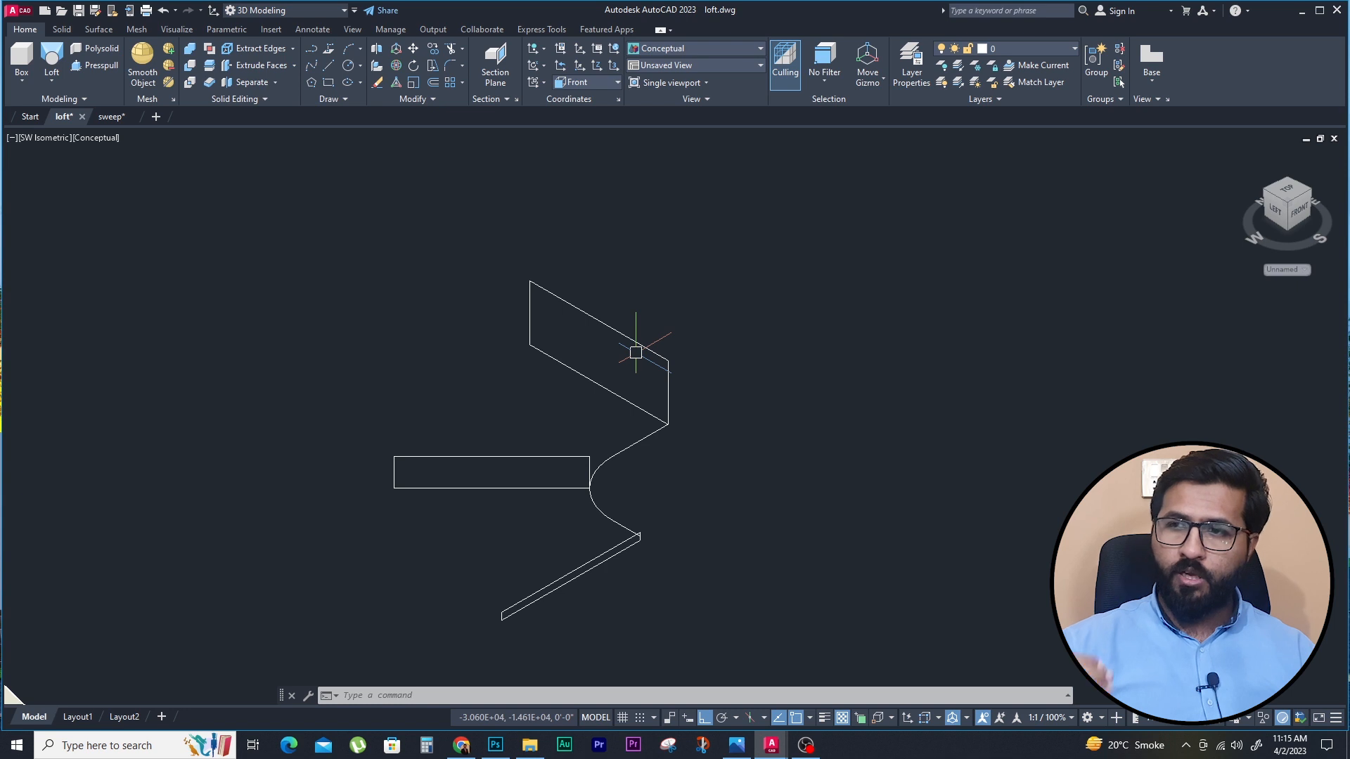
key(Escape)
key(Escape)
key(Escape)
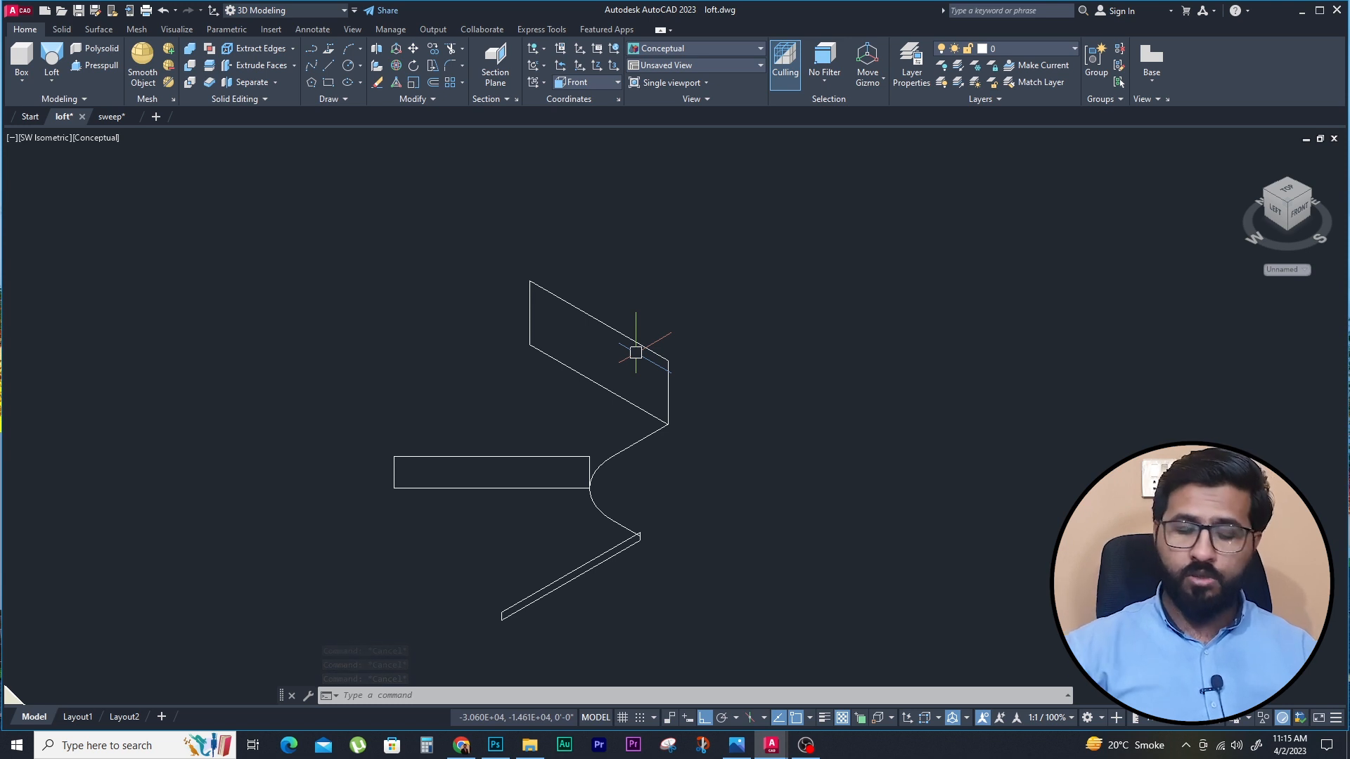
key(Escape)
key(Escape)
key(Escape)
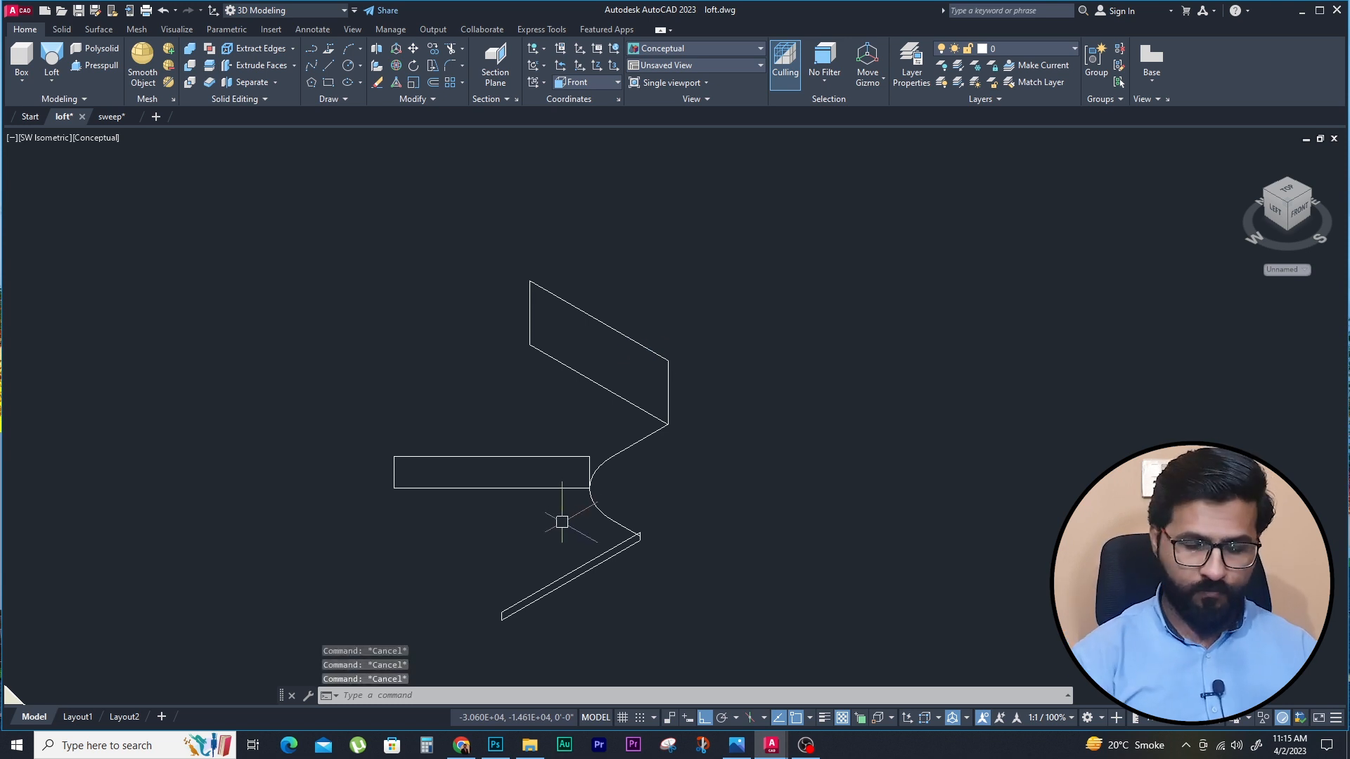
Loft a solid through the three rectangles, from thinnest to tallest, using Cross sections only, and set the visual style to 2D Wireframe
text(loft)
key(Return)
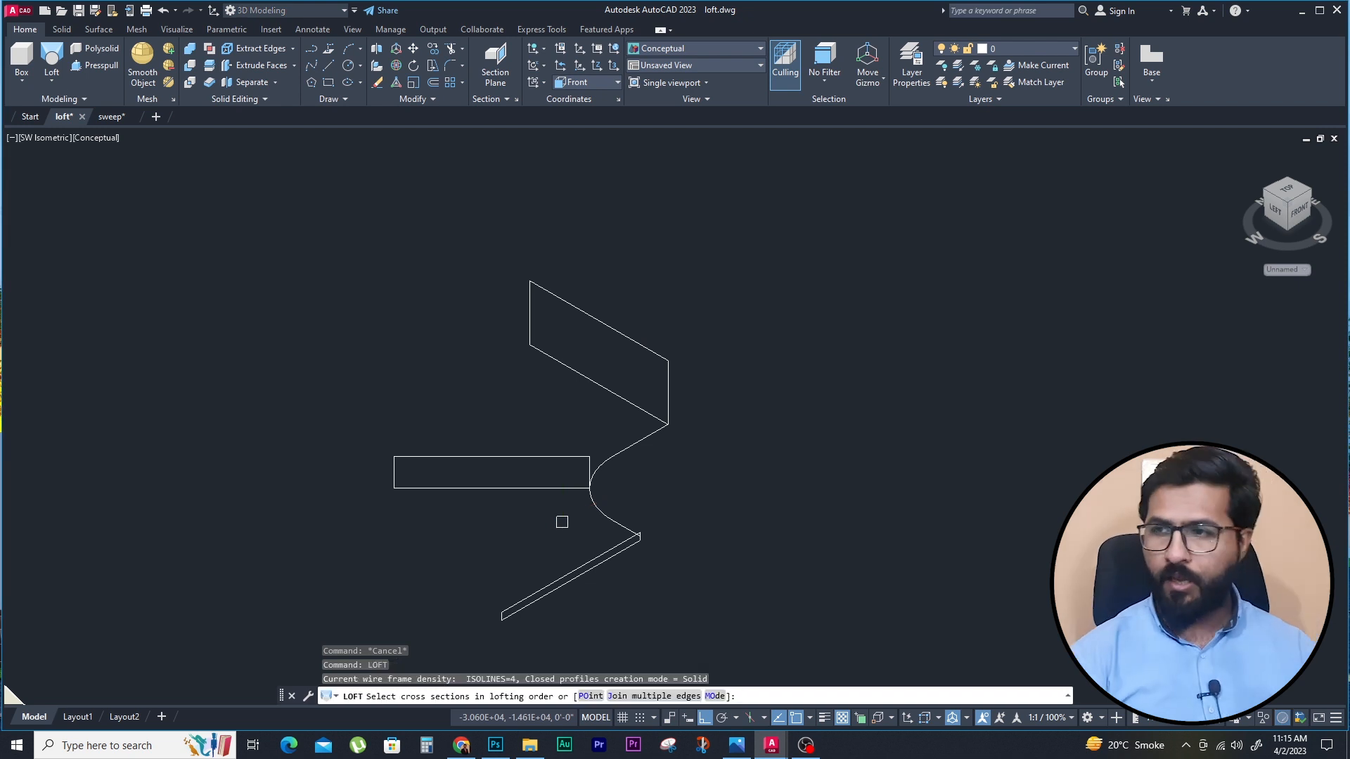
click(580, 573)
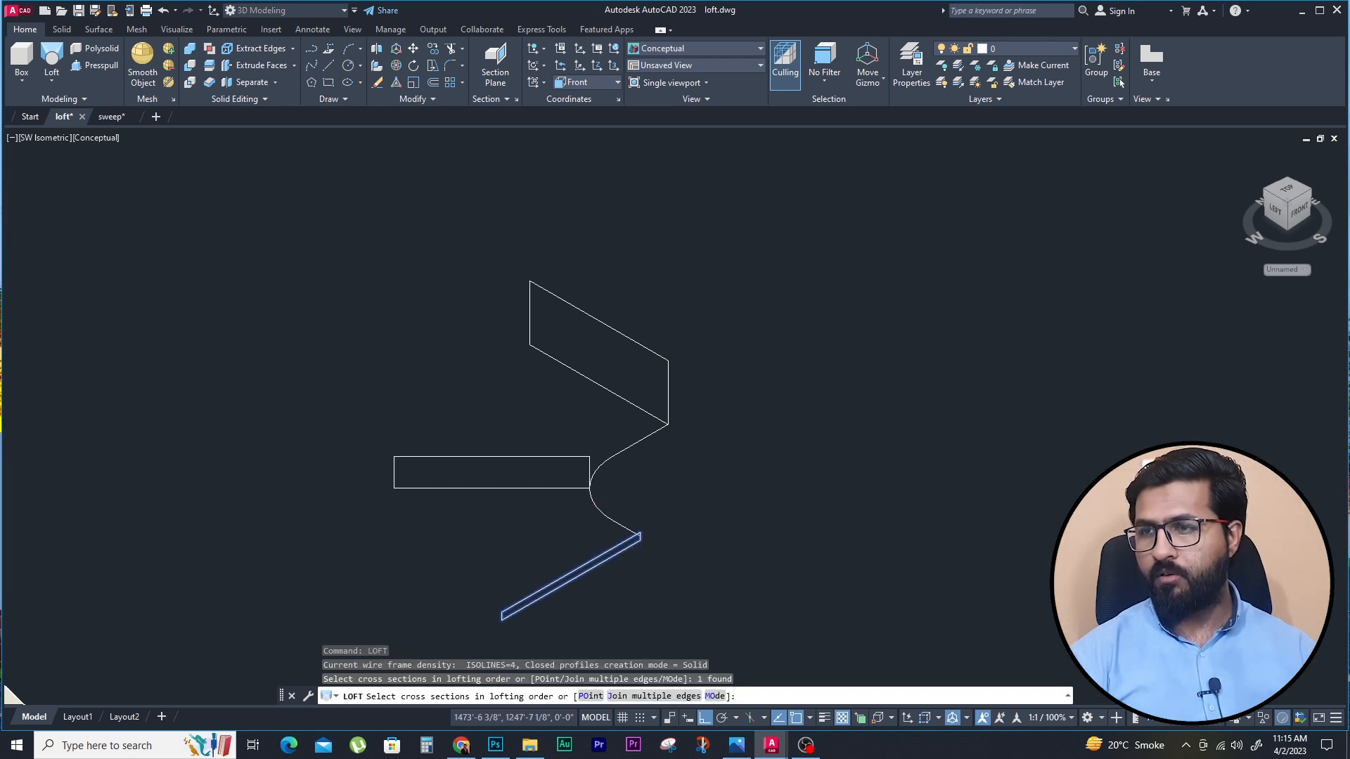
click(537, 461)
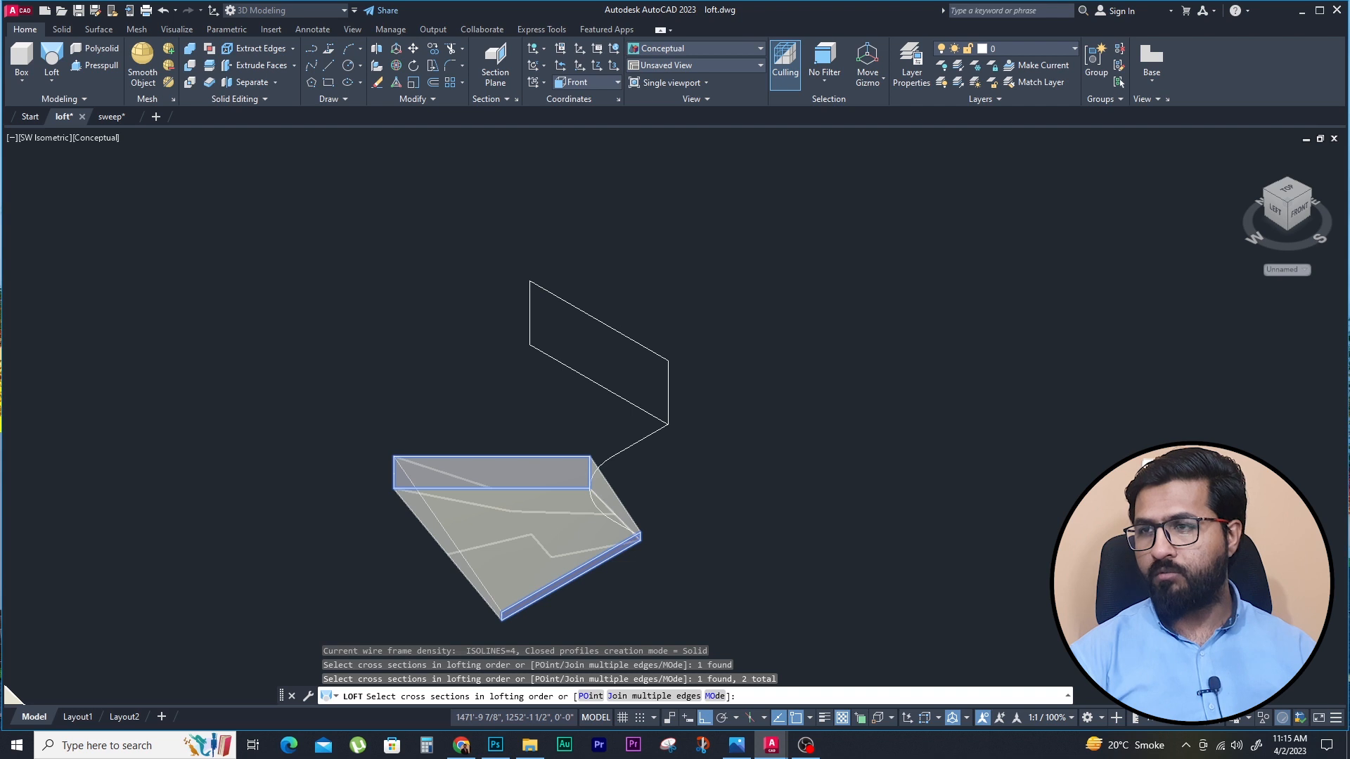
click(615, 333)
key(Return)
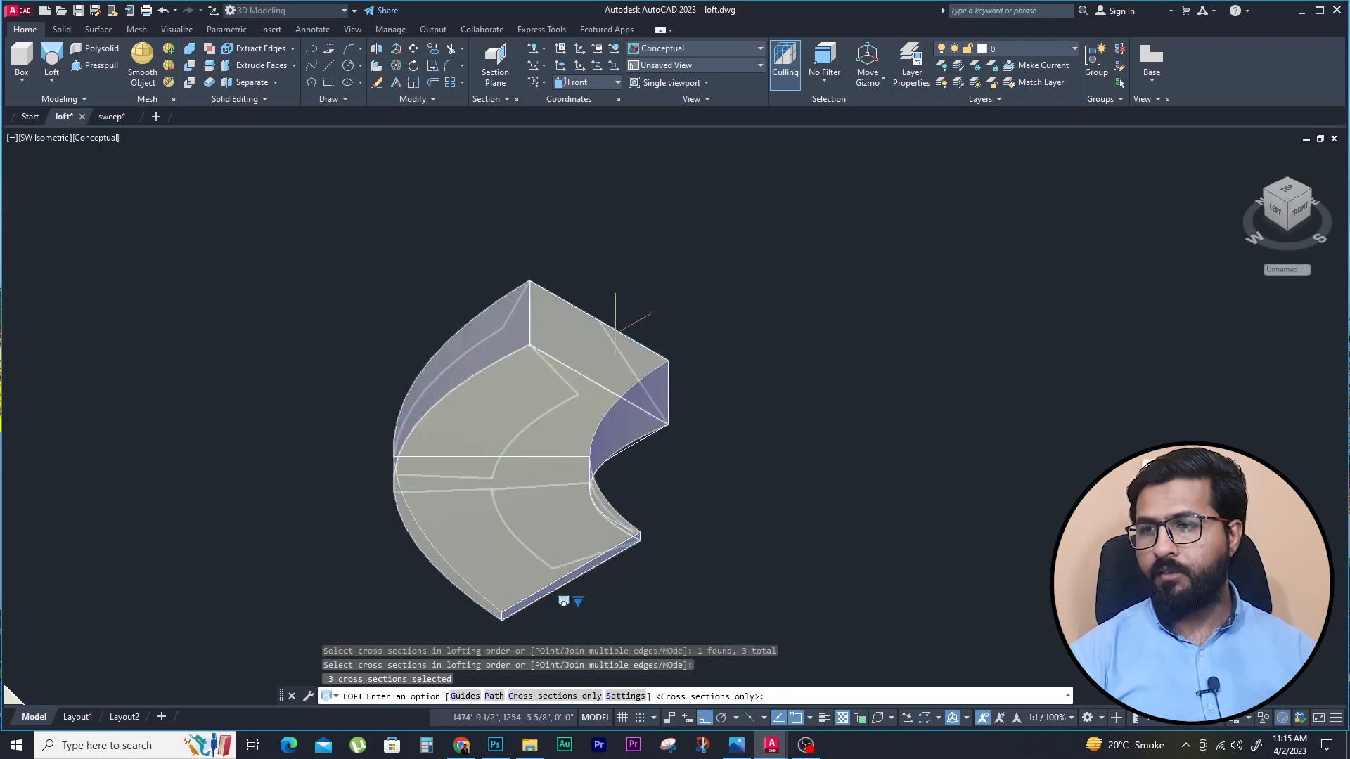
key(Return)
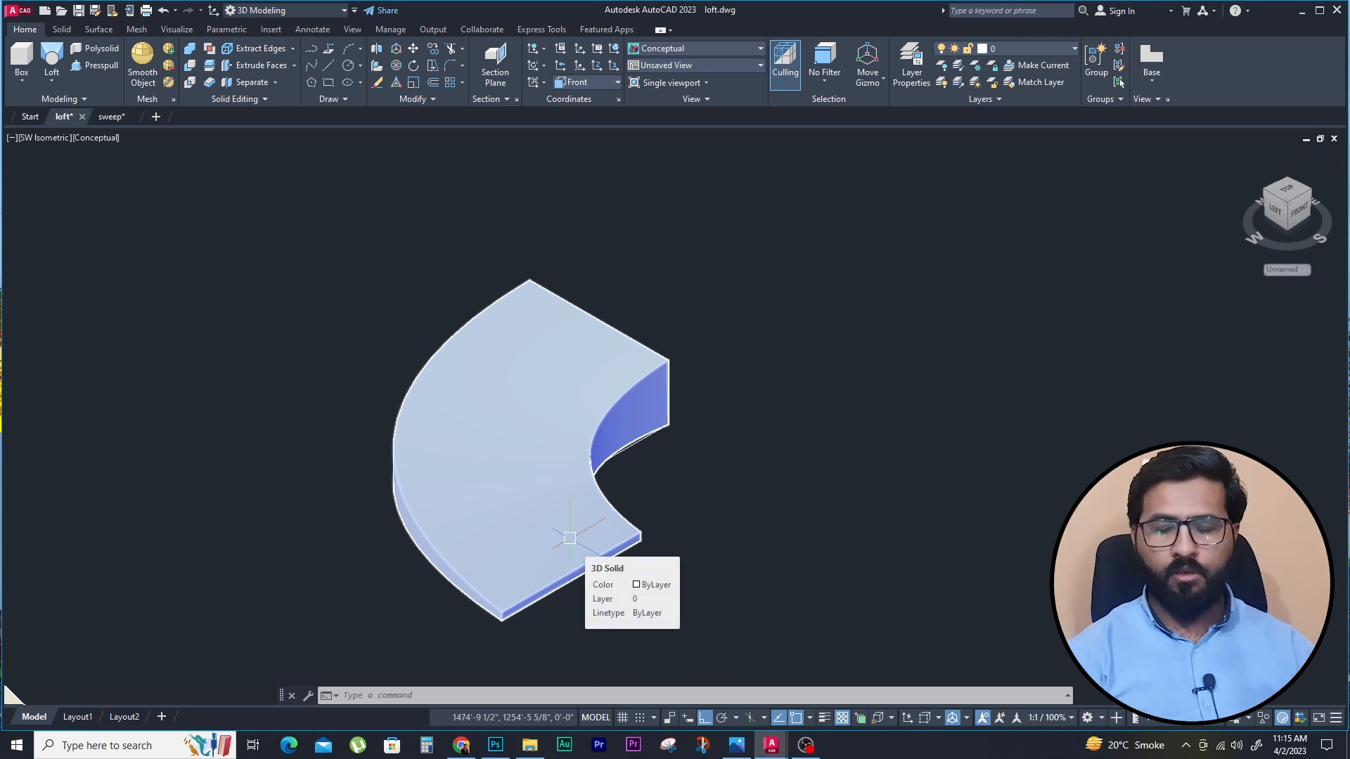
click(94, 138)
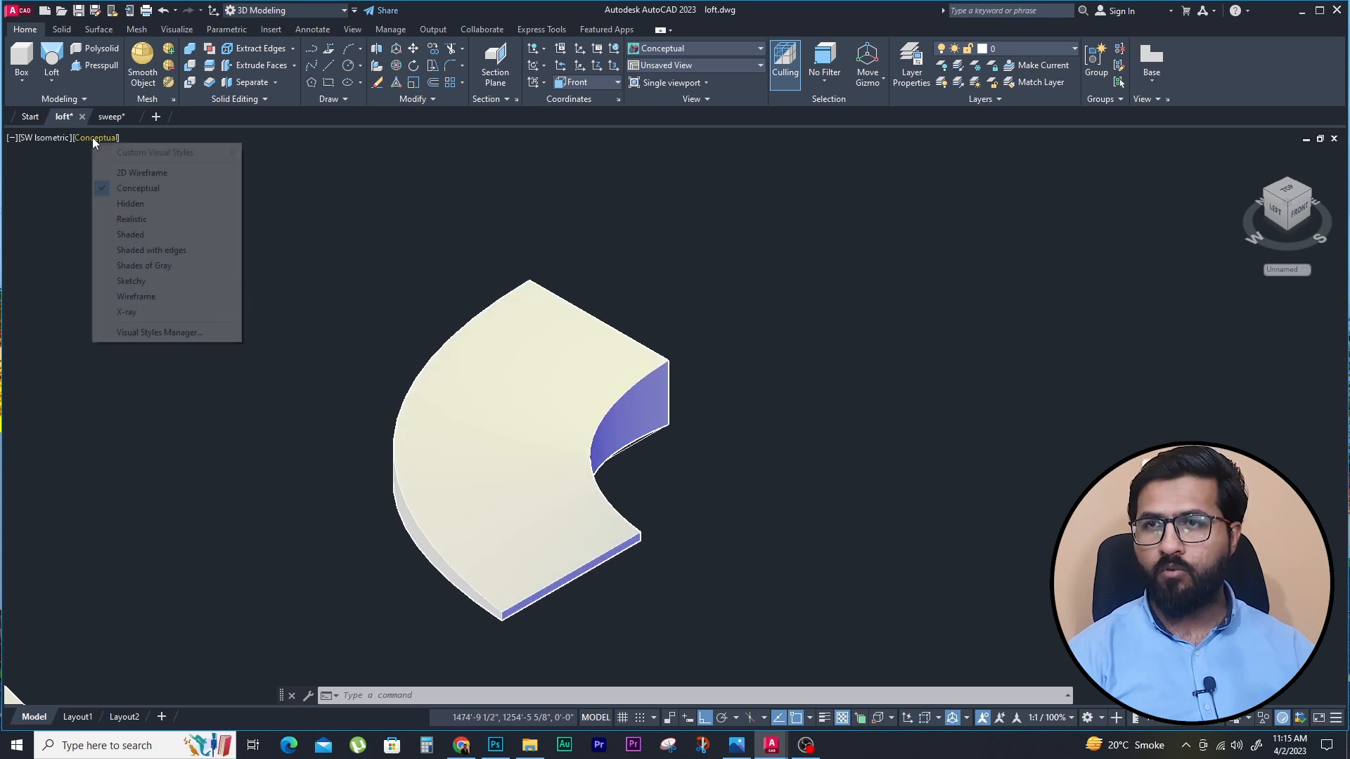
click(141, 173)
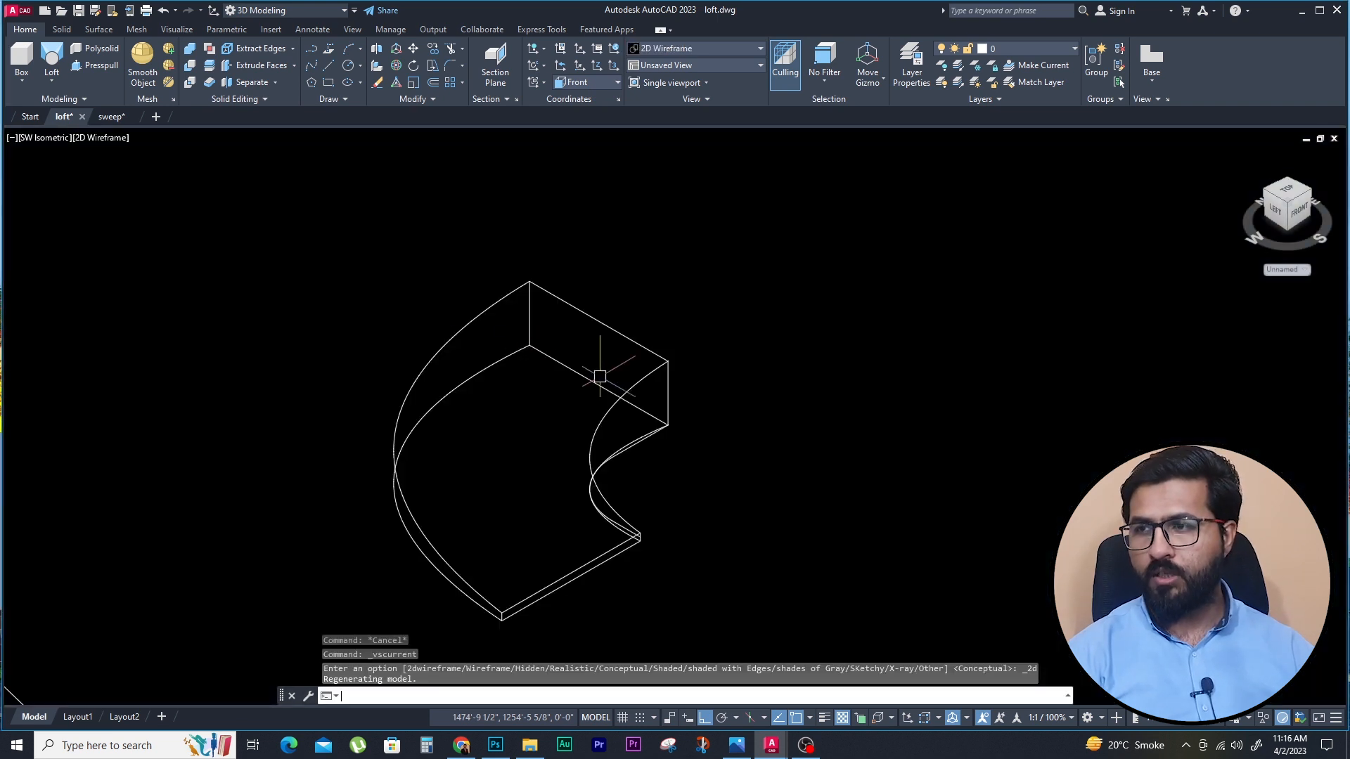
text(rec)
key(Return)
click(667, 422)
scroll(872, 267, down, 2)
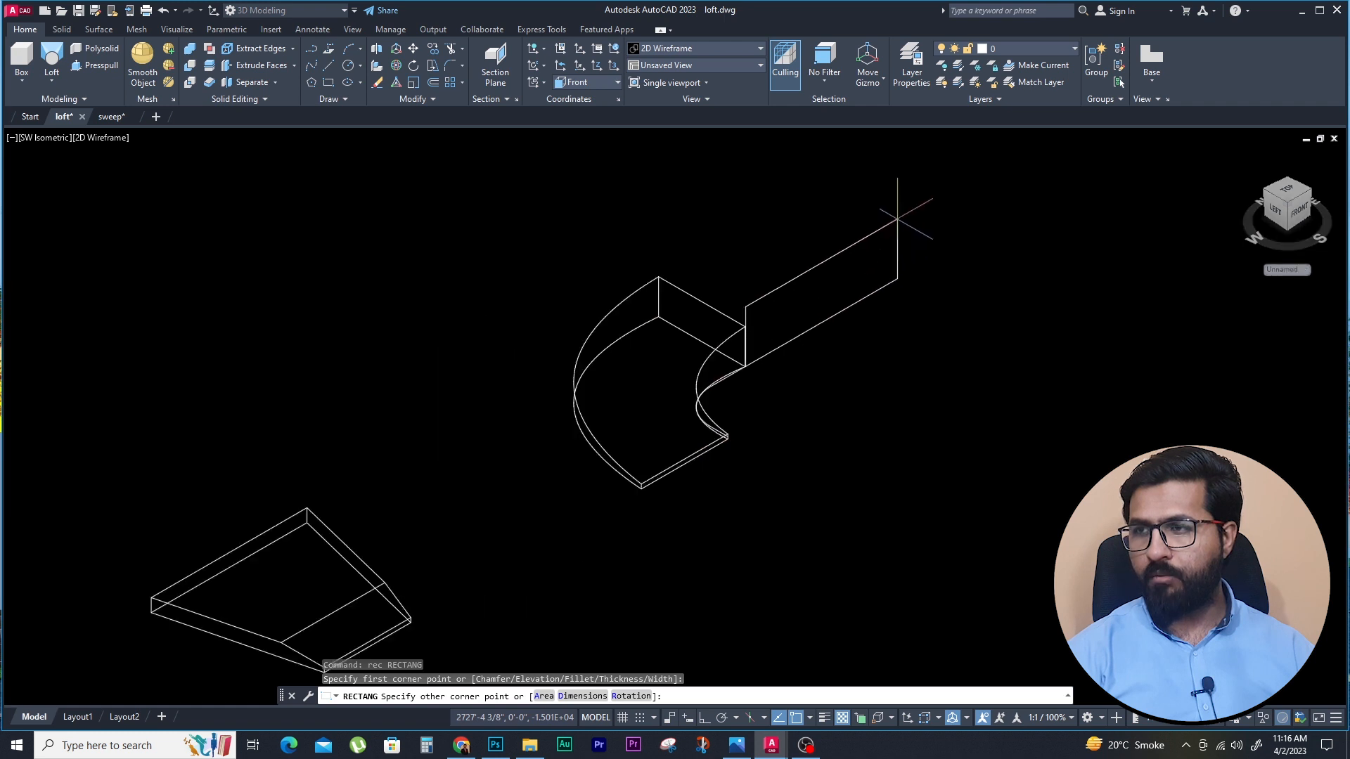
key(Escape)
Set the UCS to World and draw a long flat rectangle extending from the lower edge of the curved solid's tall end
click(585, 83)
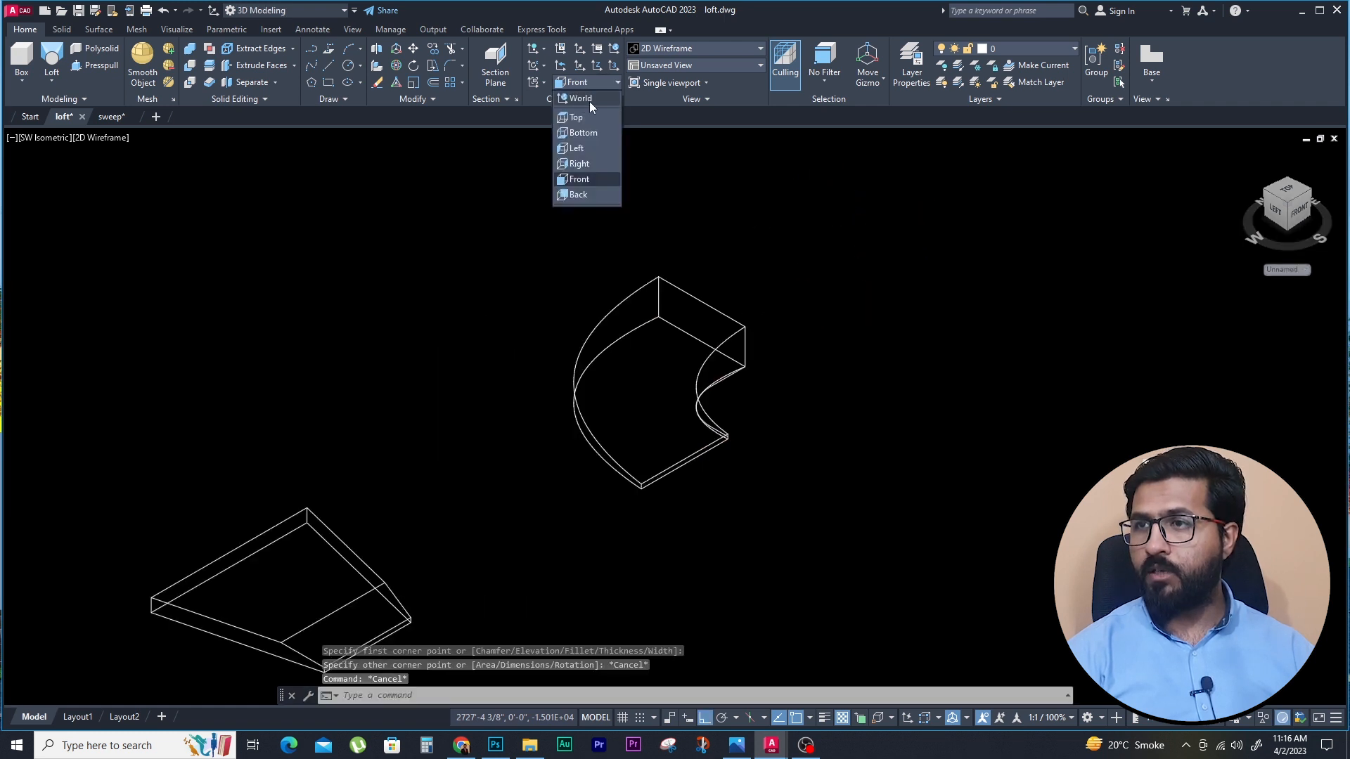
click(592, 100)
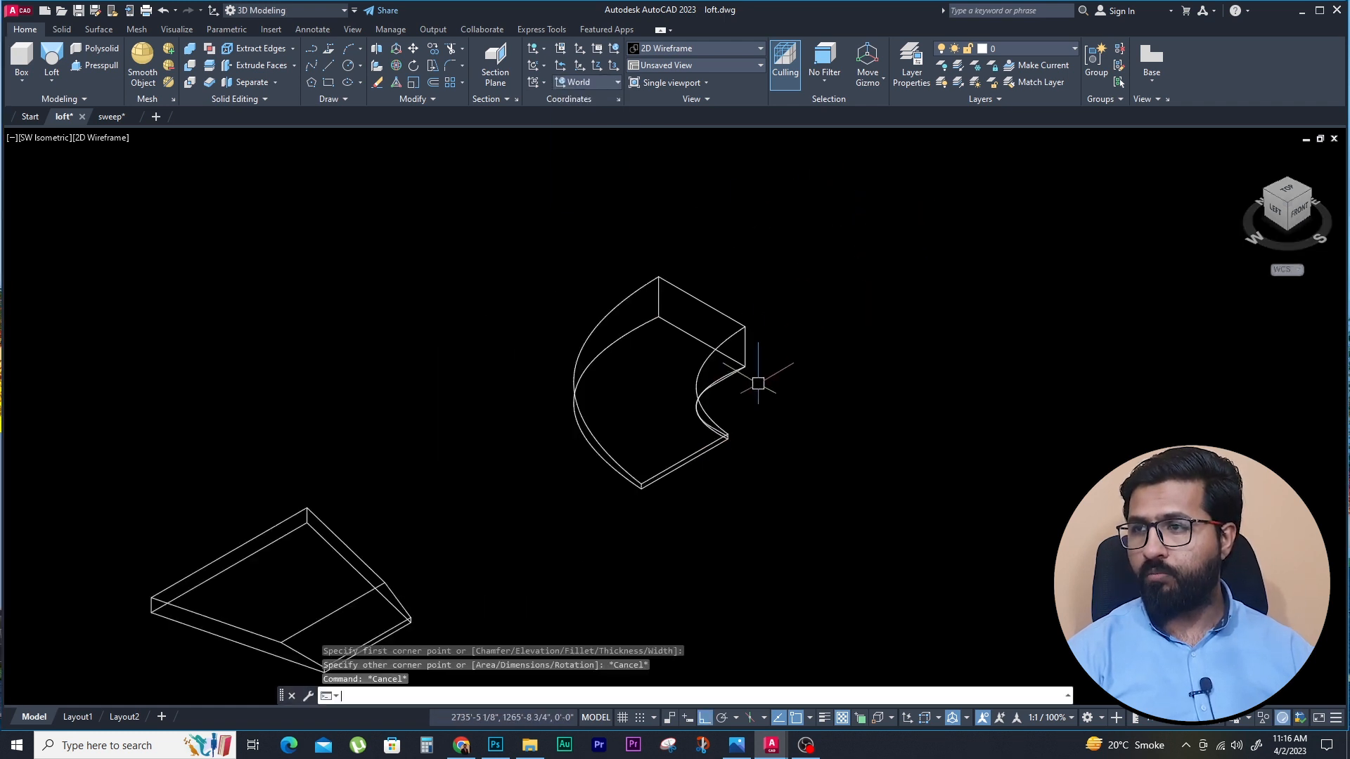
key(Return)
click(744, 365)
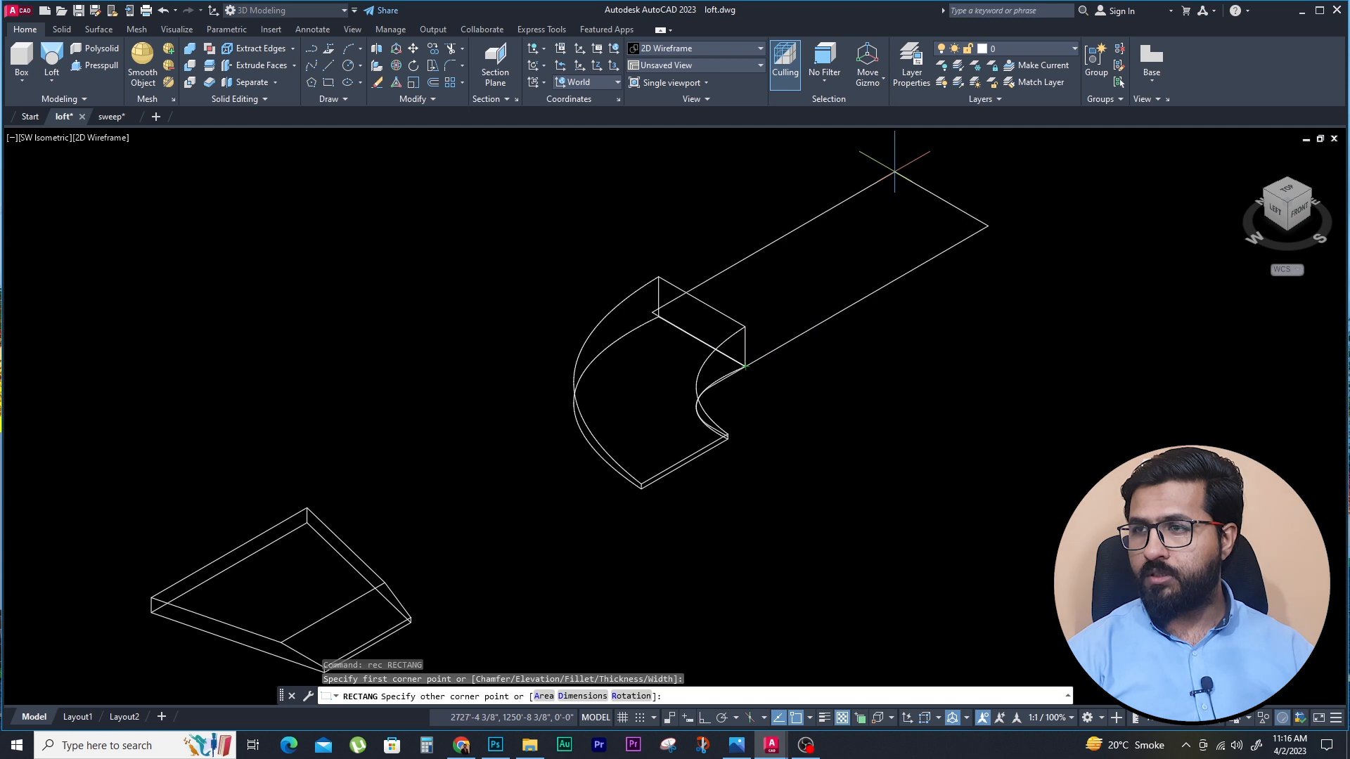
Try to extrude the flat rectangle to a height of 214 and undo the extrusion
text(ext)
key(Return)
click(919, 278)
click(844, 220)
key(Return)
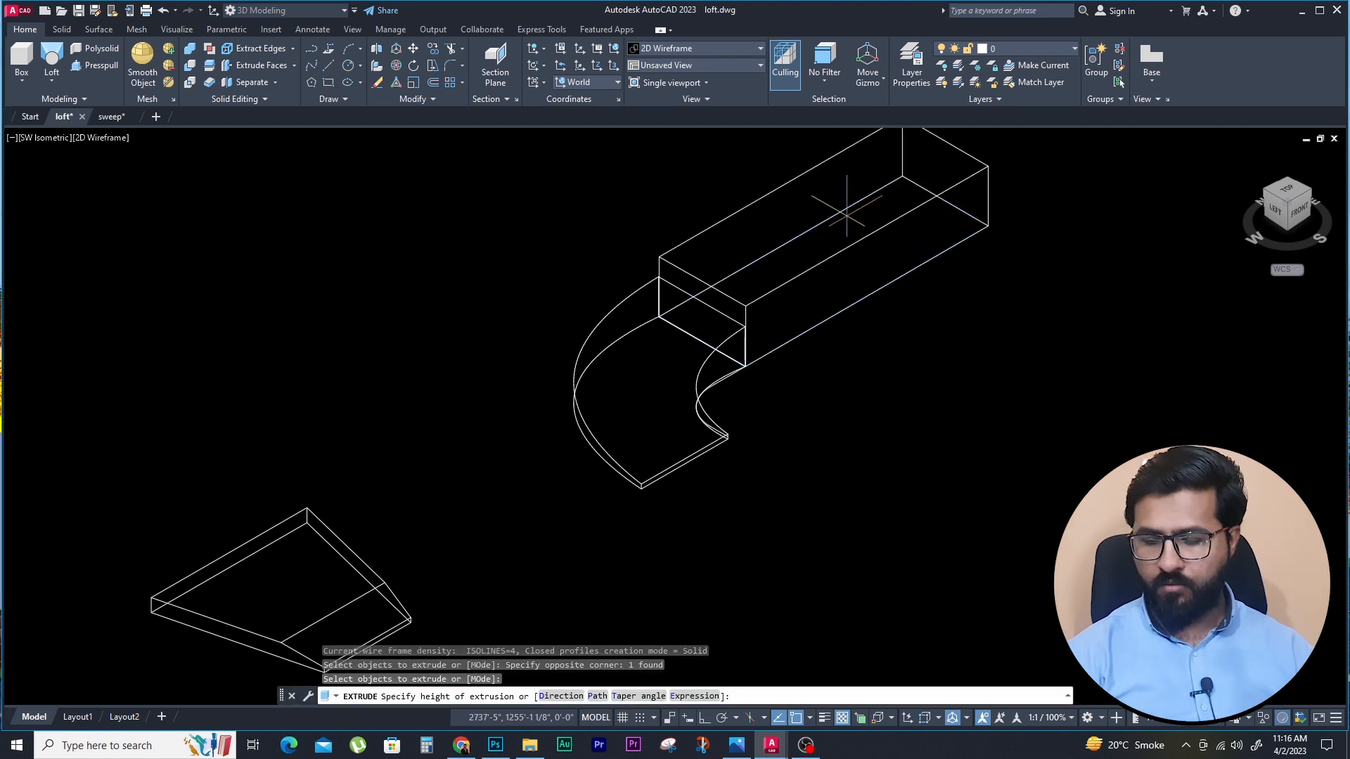
text(214)
key(Return)
scroll(762, 386, down, 2)
key(ctrl+z)
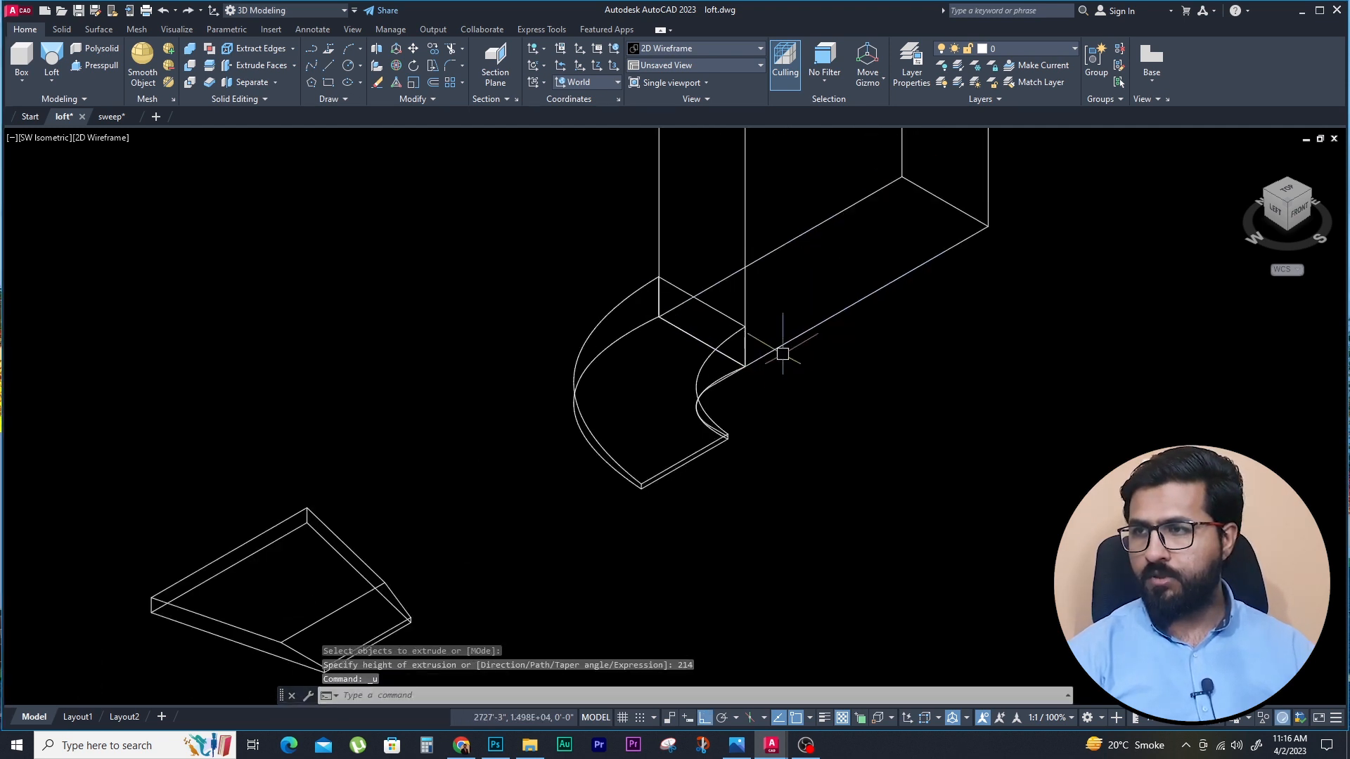
key(ctrl+z)
key(Escape)
Extrude the flat rectangle to the height of the curved solid's adjoining end face and set the visual style to Conceptual
text(ext)
key(Return)
click(803, 346)
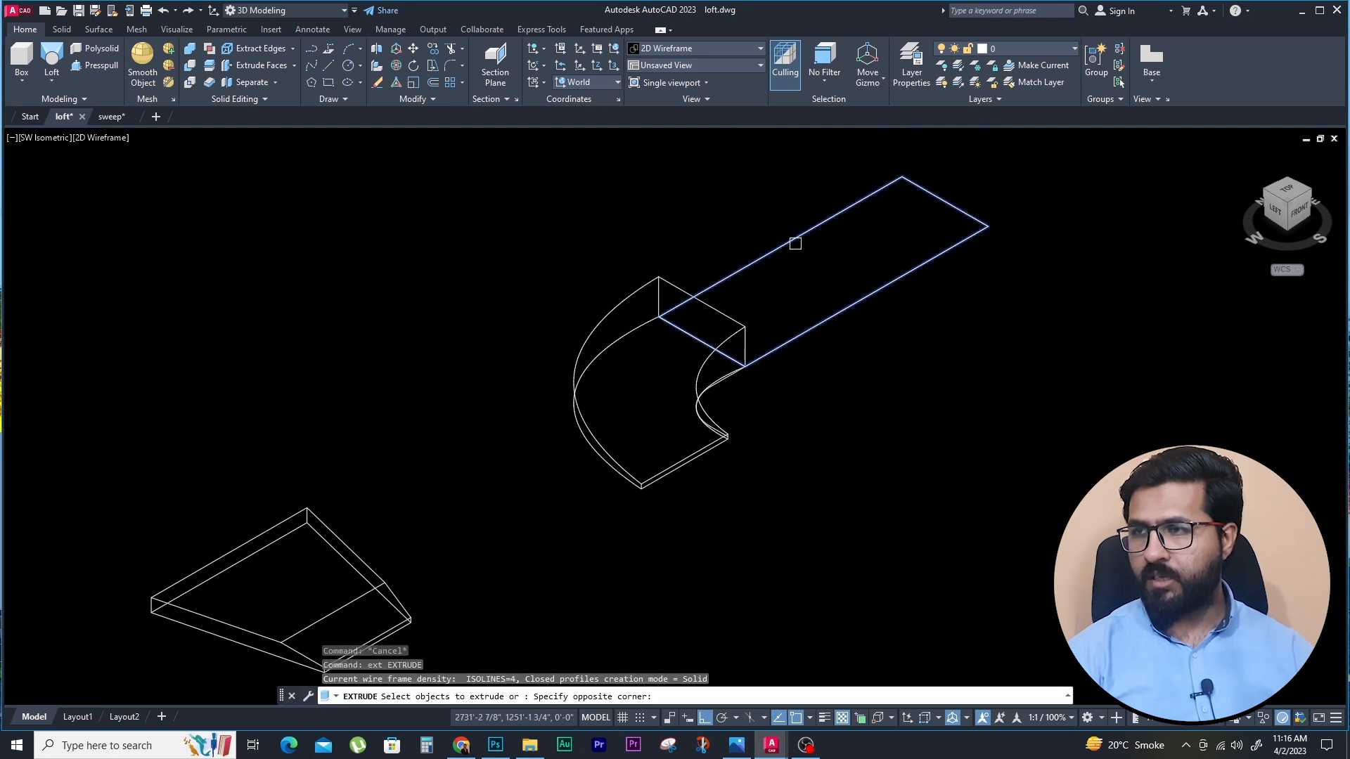
click(794, 243)
key(Return)
key(Escape)
key(Escape)
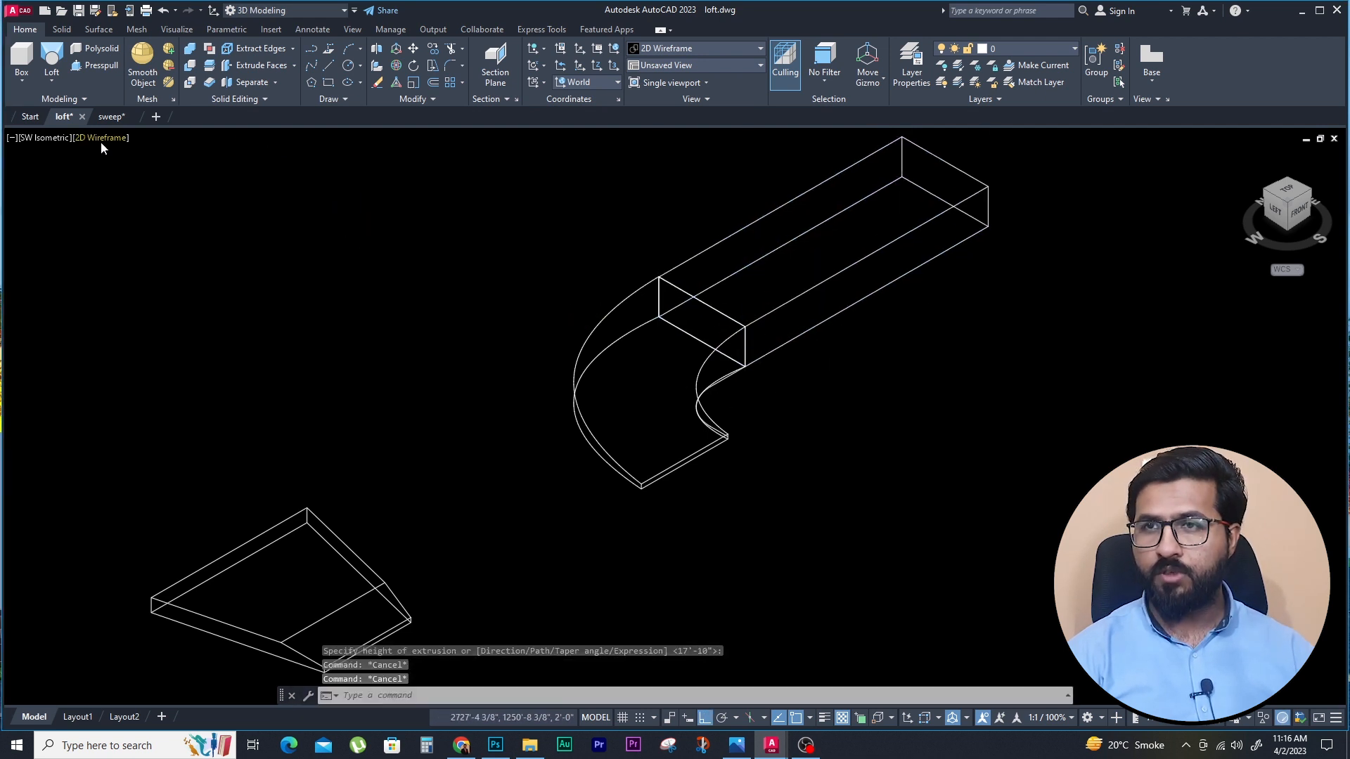
click(100, 139)
click(147, 188)
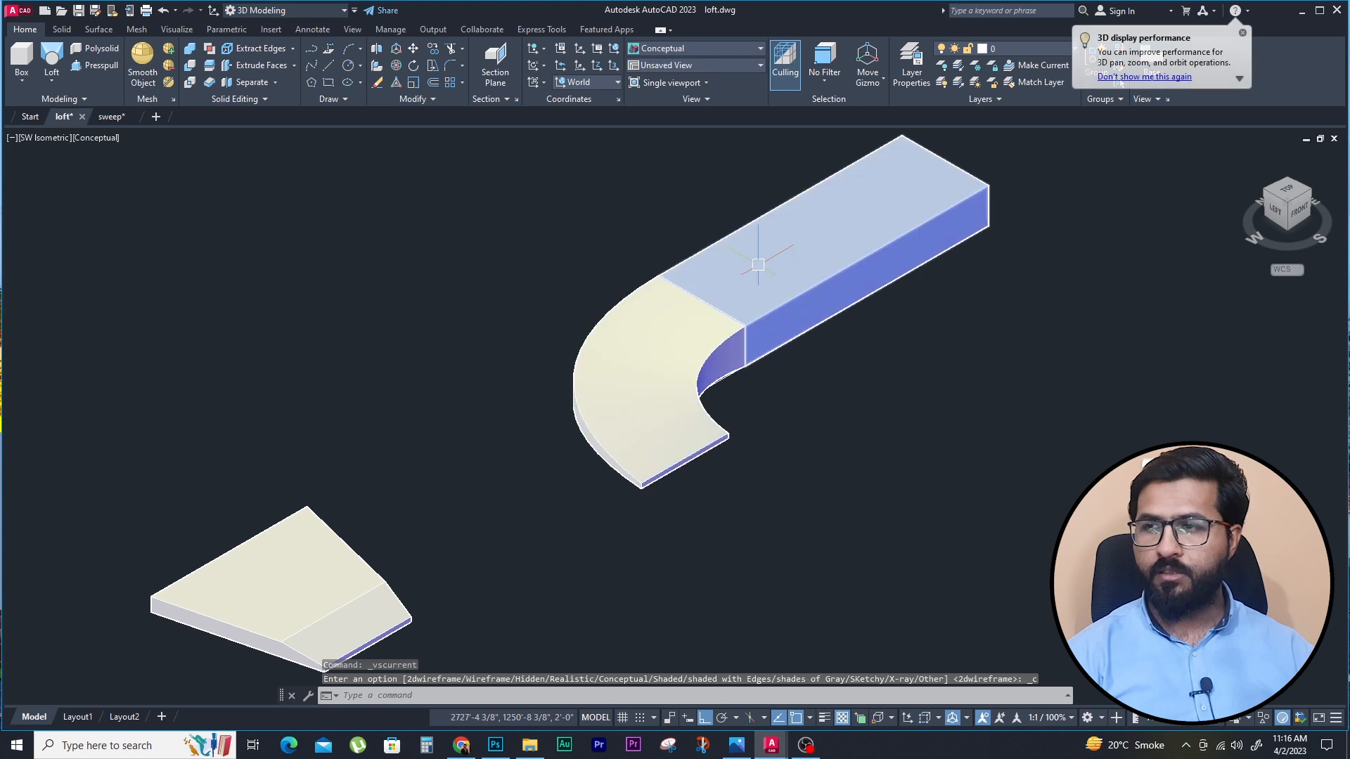